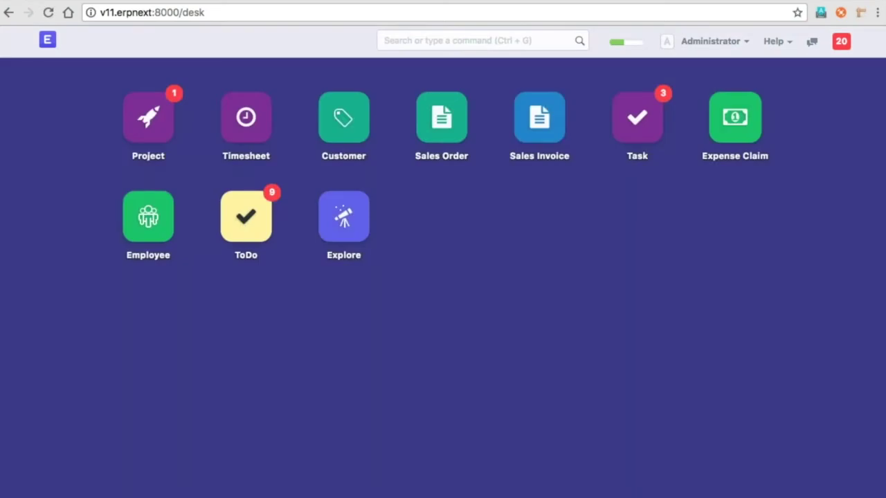
- Open the Casual Leave record from the leave types of the Human Resources module
left_click(344, 217)
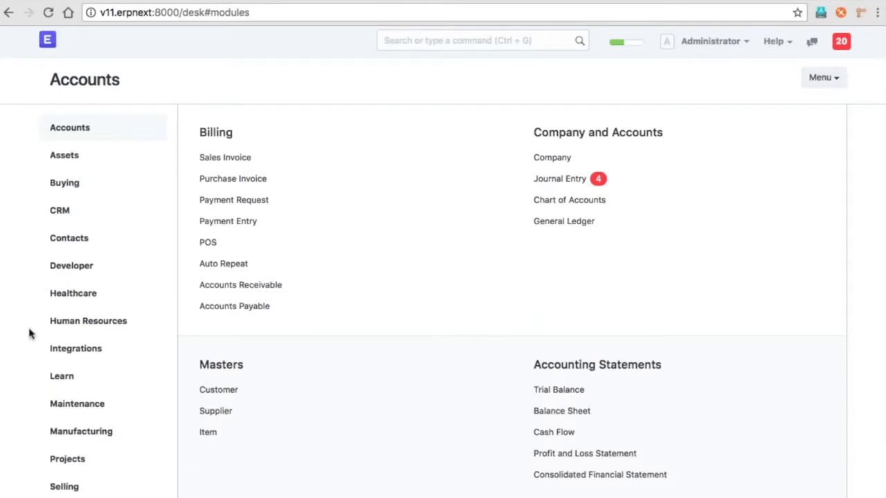
left_click(96, 320)
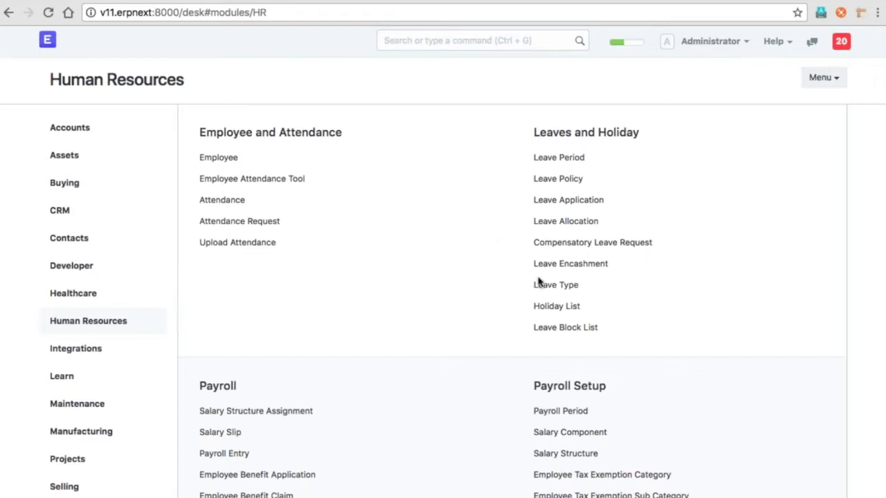
scroll(504, 268, "down", 1)
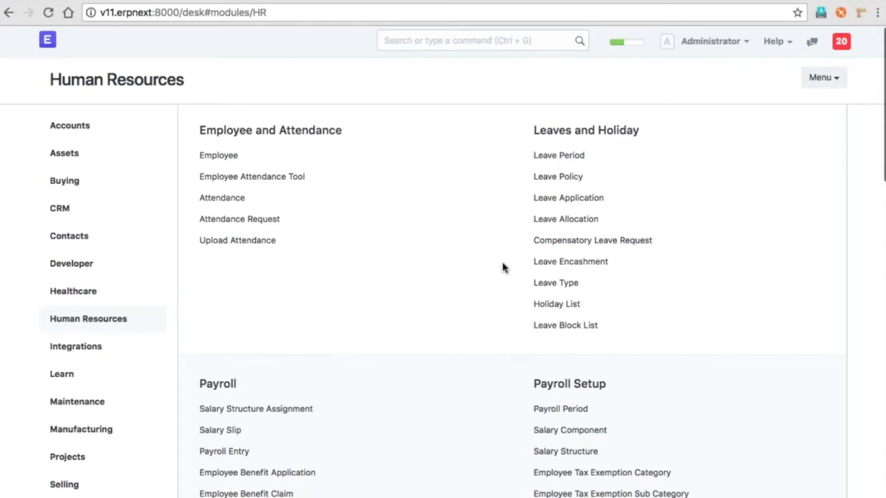
scroll(503, 268, "down", 1)
scroll(504, 267, "up", 1)
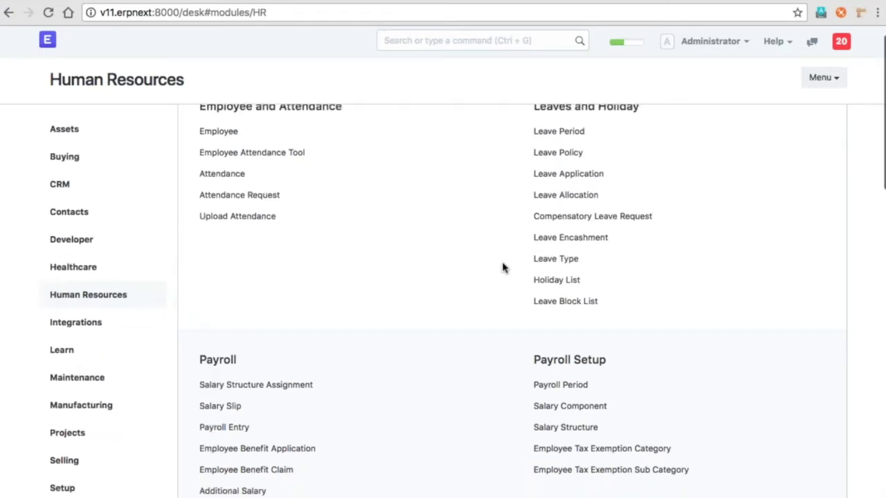
left_click(539, 287)
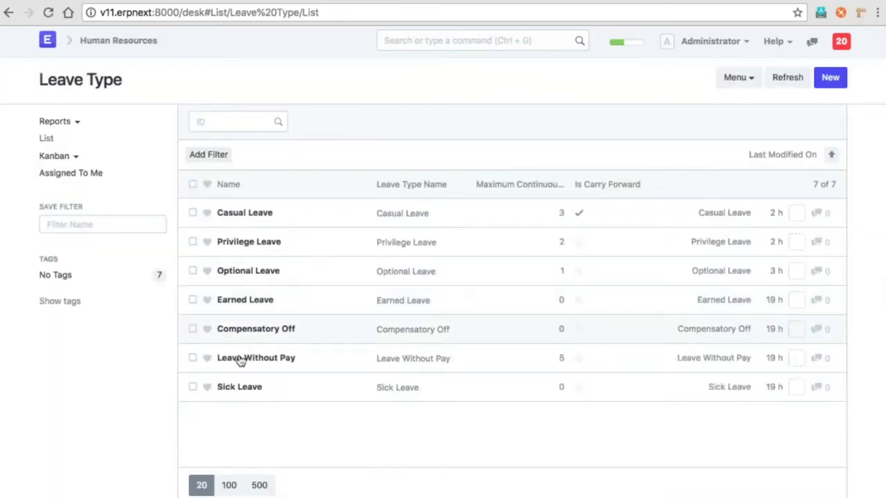
left_click(259, 215)
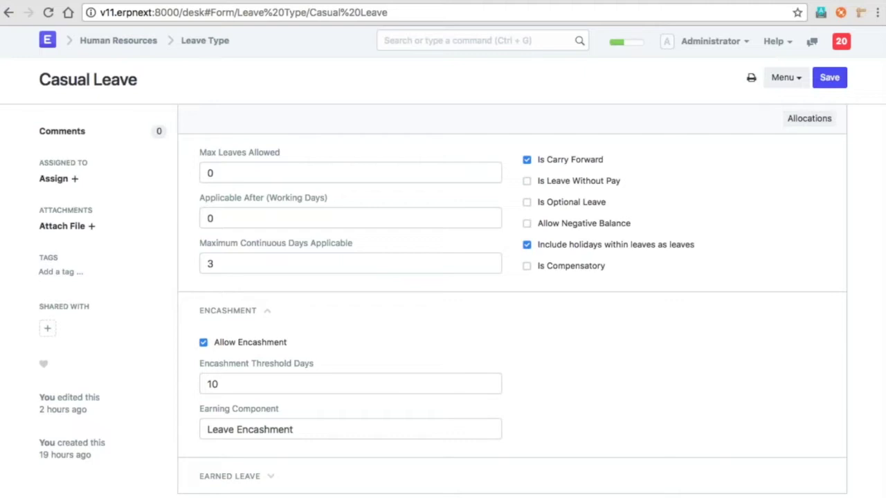
- Enable Is Earned Leave for Casual Leave, and check the encashment threshold days
scroll(462, 263, "down", 1)
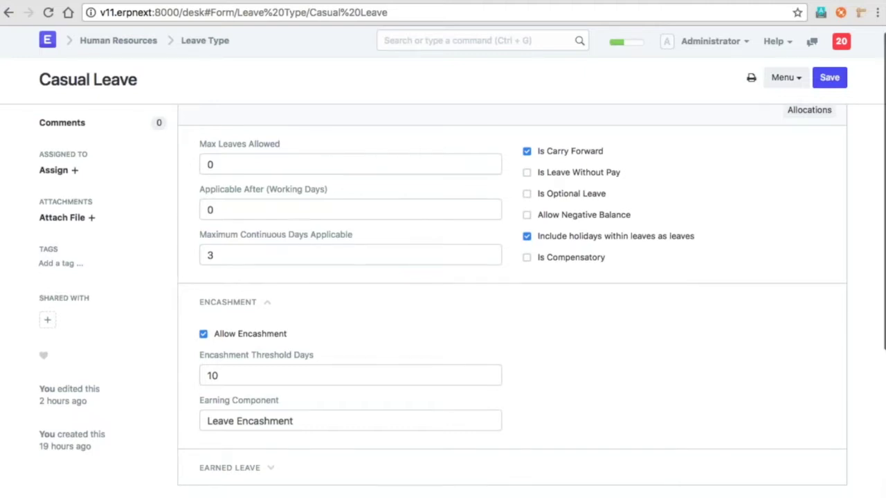
scroll(462, 291, "down", 3)
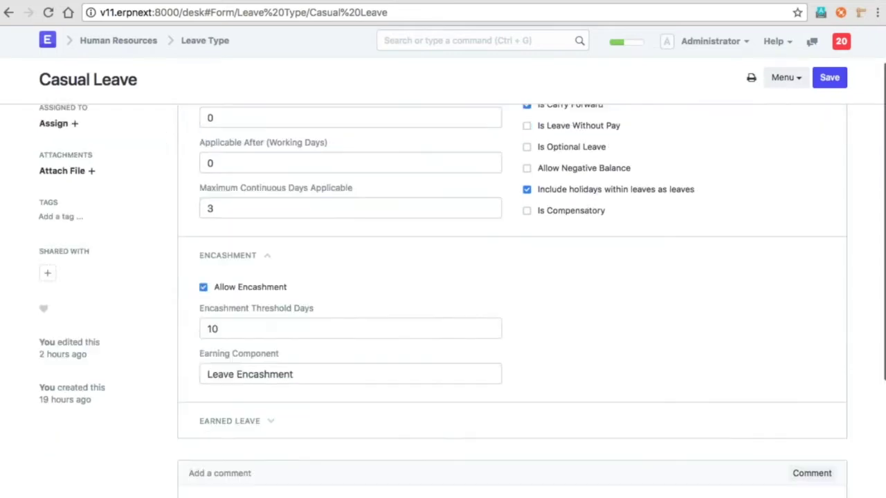
left_click(303, 424)
scroll(302, 424, "down", 1)
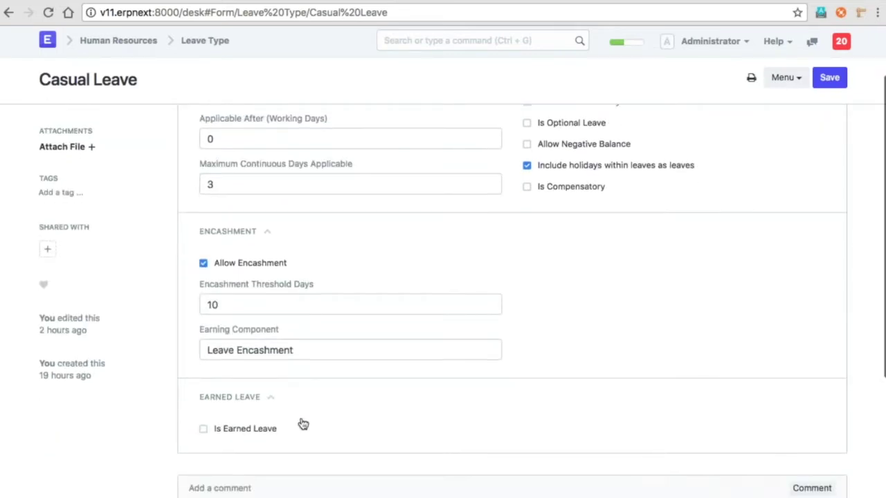
left_click(260, 429)
scroll(260, 430, "down", 1)
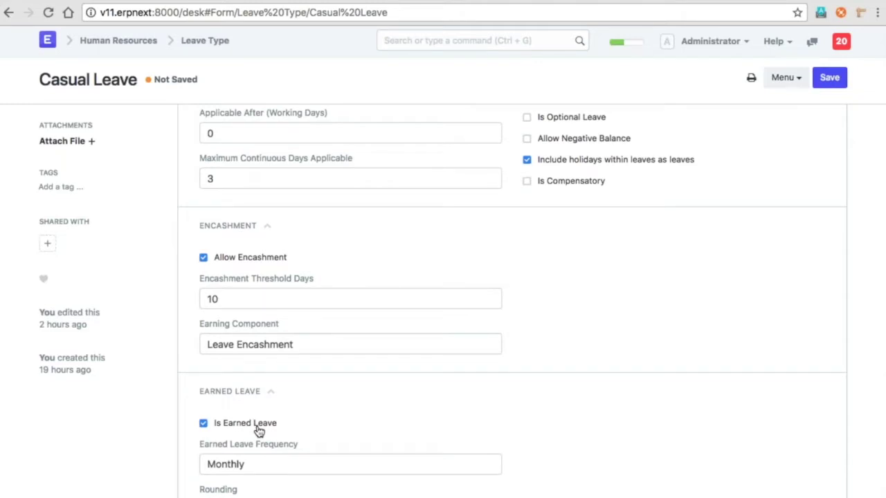
scroll(262, 435, "down", 2)
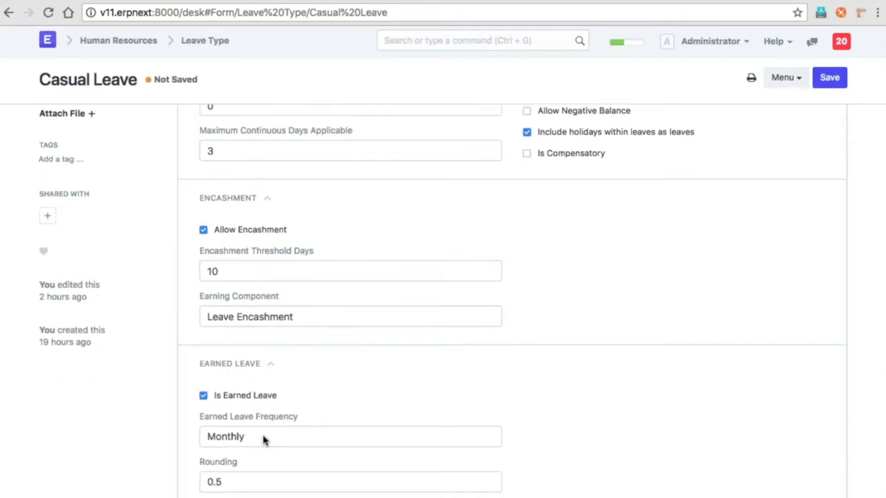
left_click(297, 368)
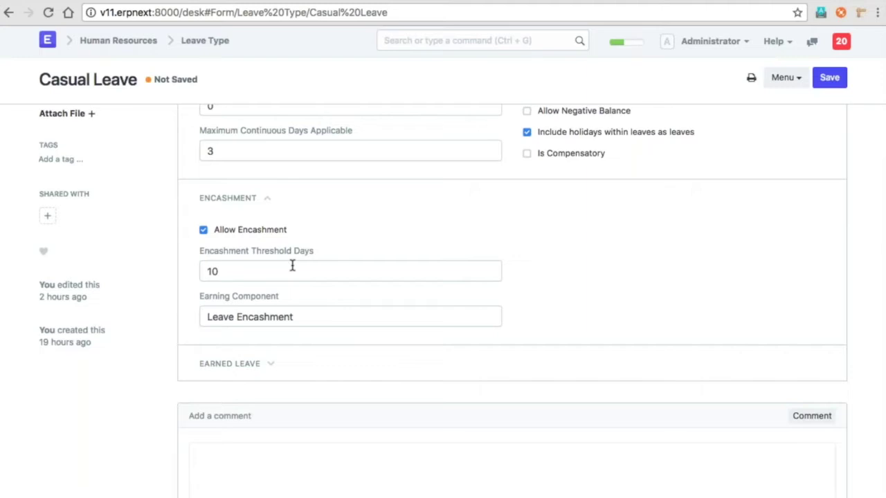
double_click(220, 272)
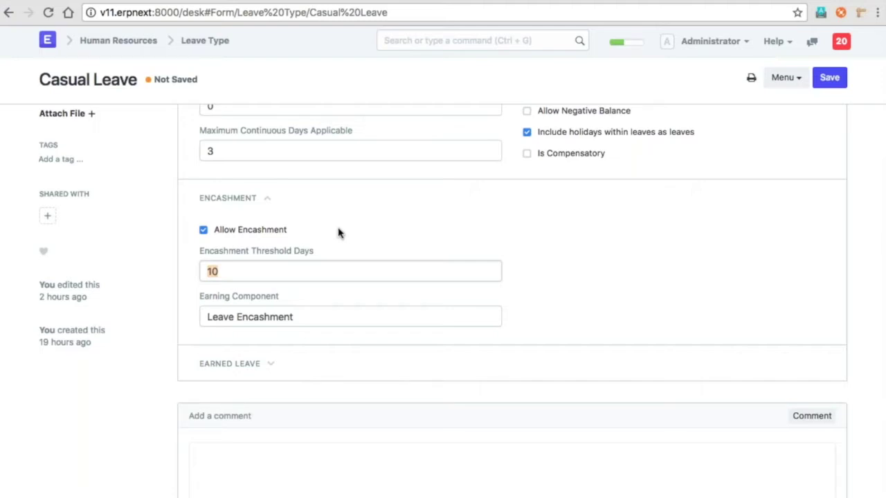
- Open Leave-Policy-0001 from the Human Resources leave policies to examine the annual allocation per leave type
left_click(205, 40)
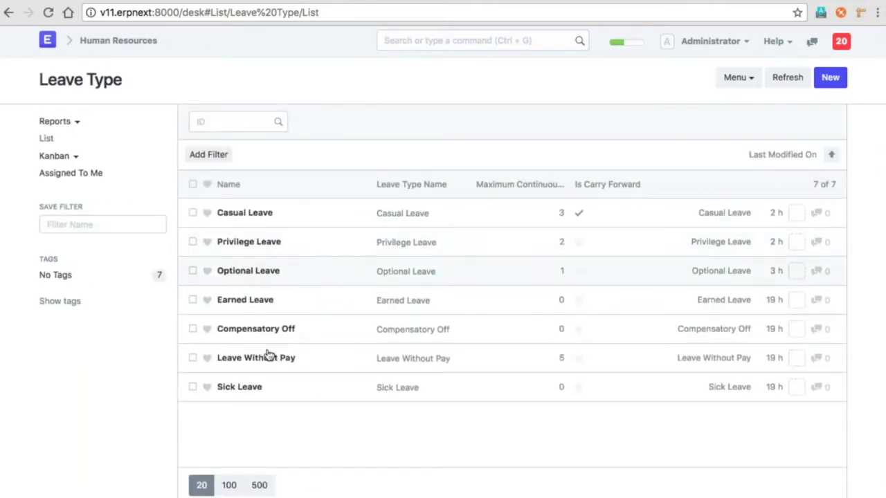
left_click(119, 40)
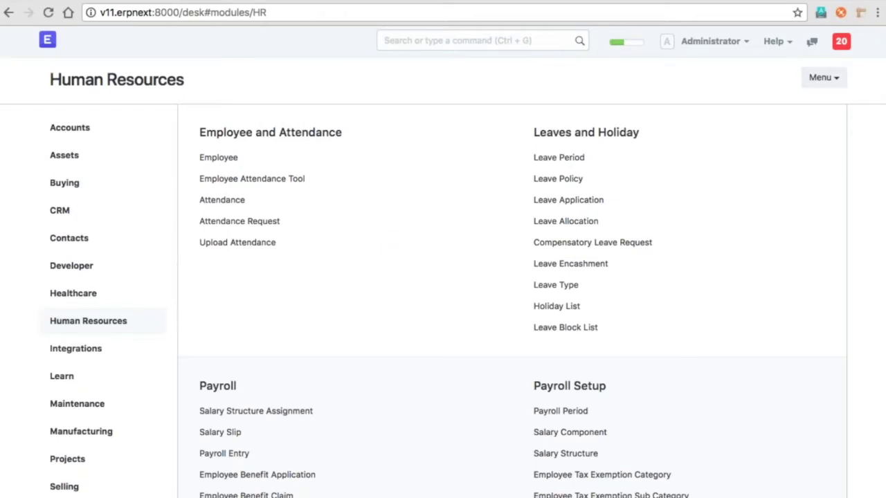
left_click(557, 178)
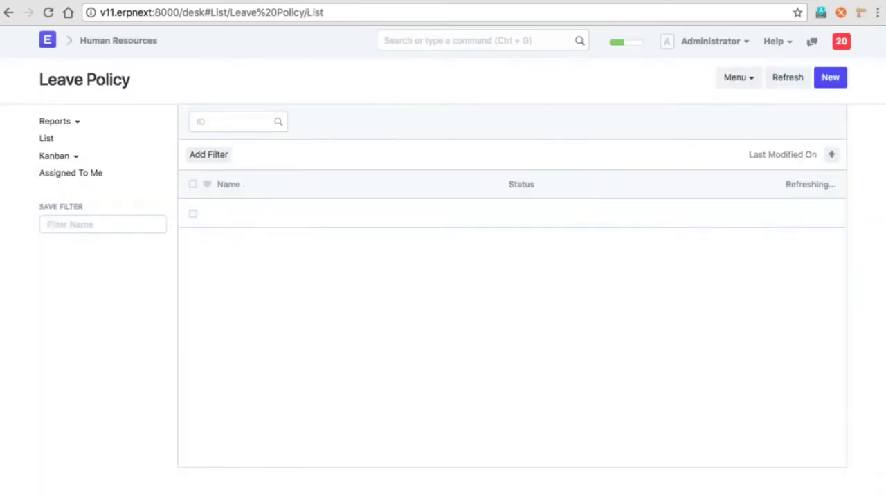
left_click(276, 214)
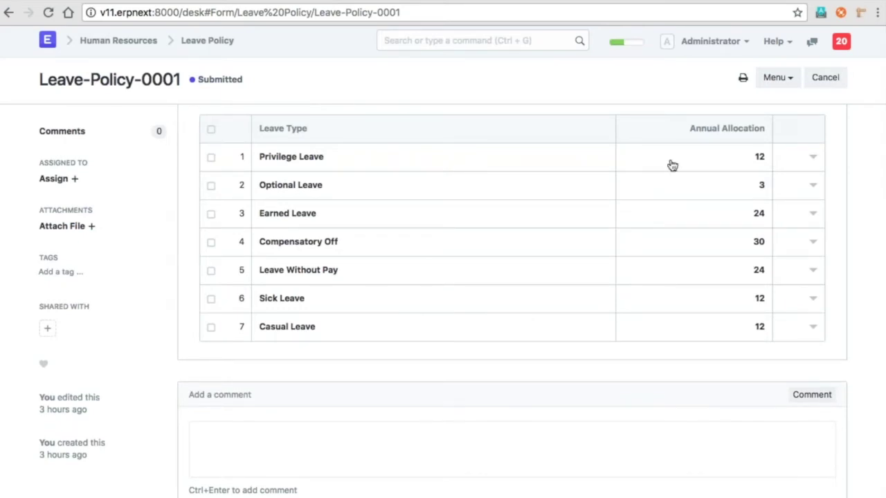
- Open the 2018-19 leave period record from the Human Resources module
left_click(185, 41)
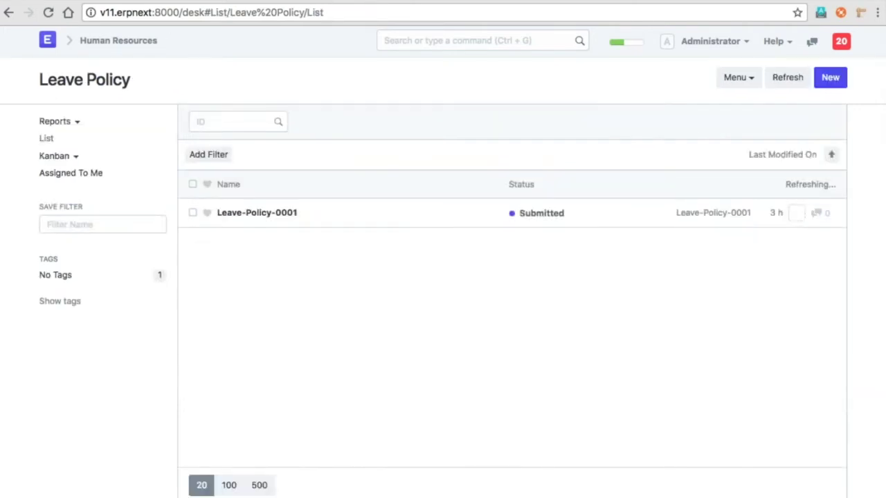
left_click(155, 44)
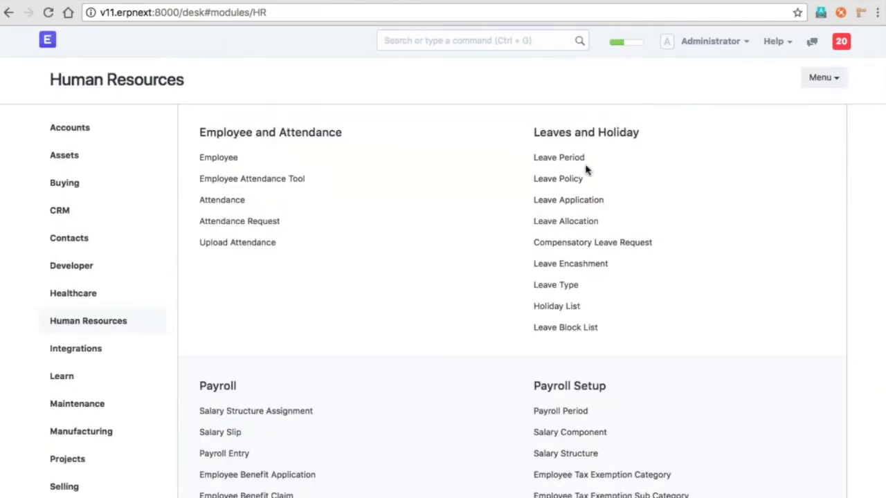
left_click(559, 158)
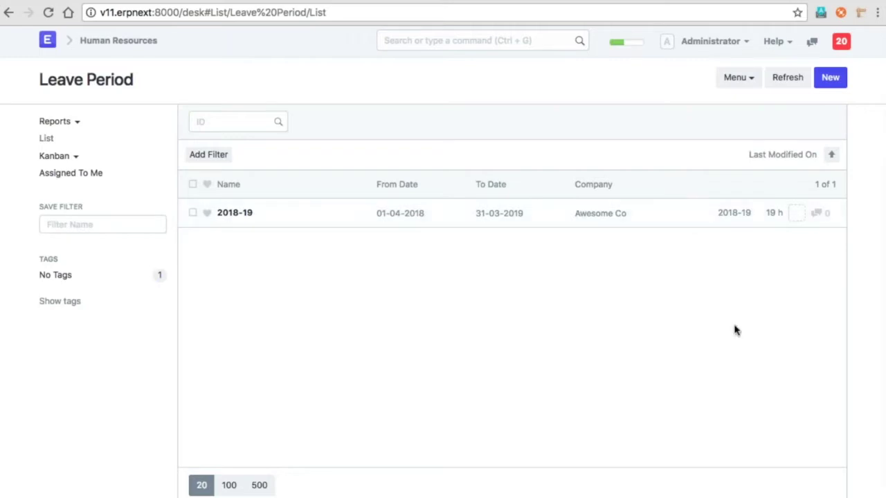
left_click(235, 213)
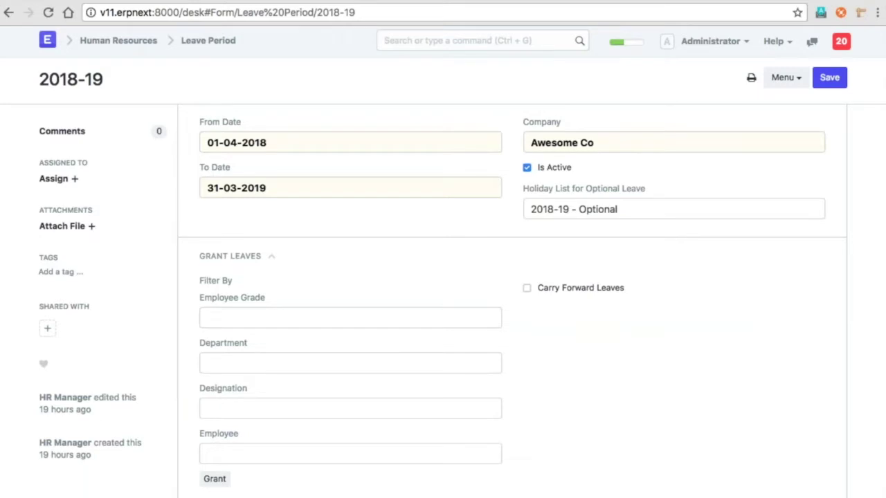
- Set the employee grade filter for granting leaves to GS-7 in the 2018-19 leave period
scroll(512, 298, "down", 1)
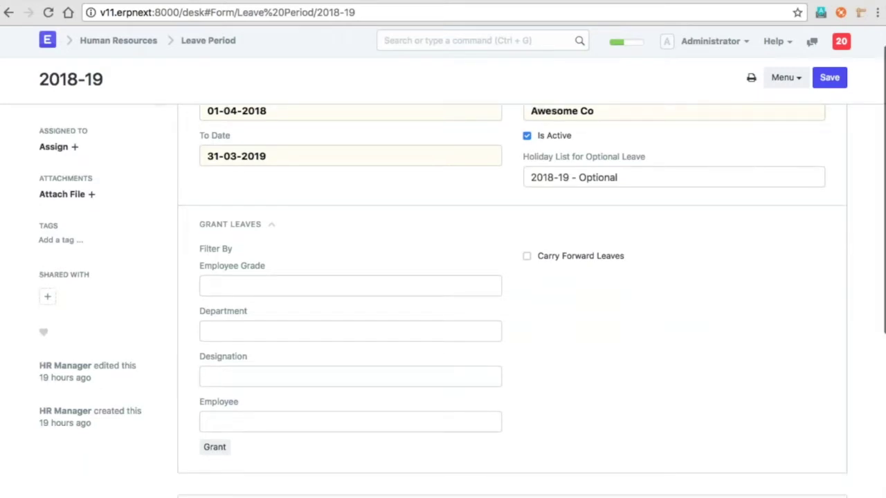
scroll(513, 297, "down", 1)
scroll(512, 302, "up", 1)
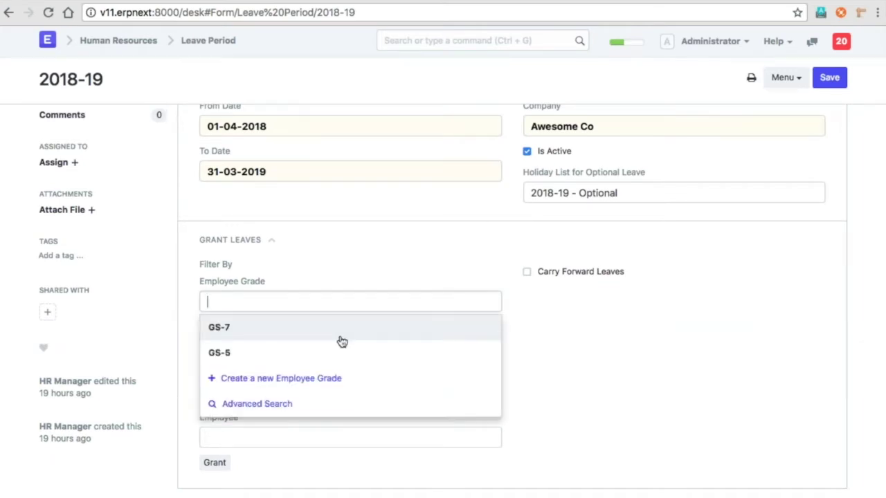
left_click(342, 339)
scroll(512, 298, "down", 2)
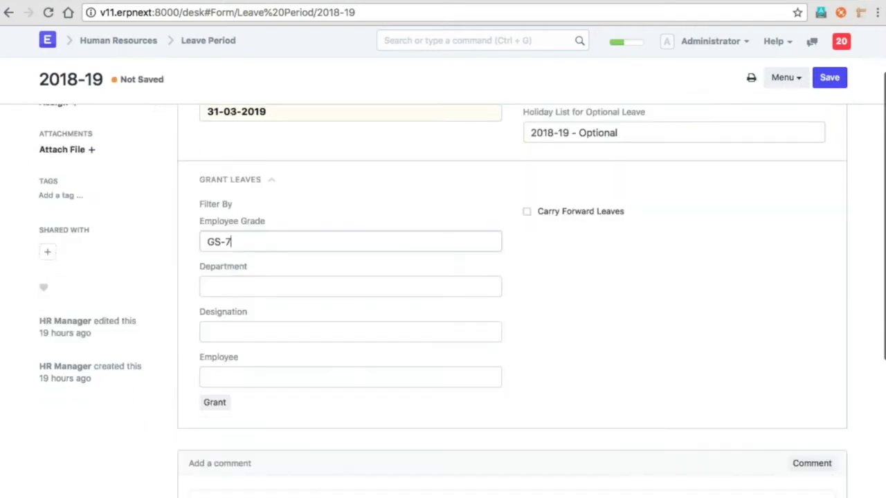
left_click(218, 398)
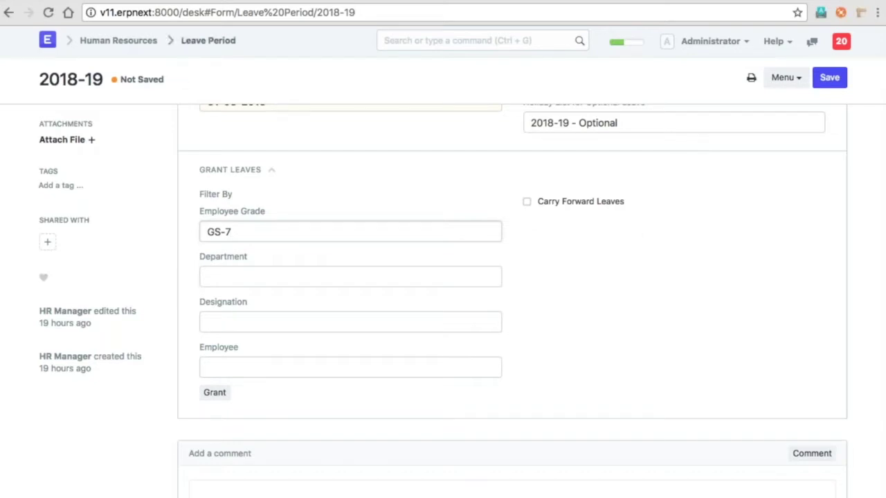
- Reopen the Casual Leave type and examine its carry-forward and encashment settings
left_click(146, 39)
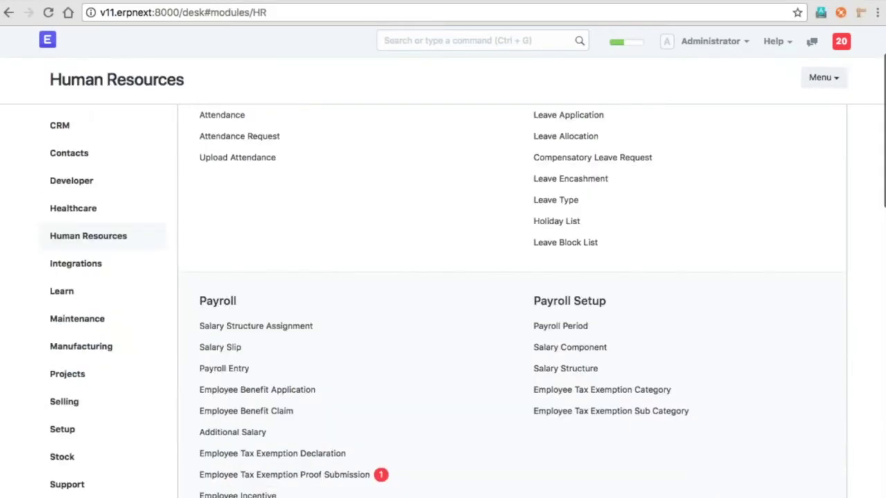
scroll(408, 69, "up", 1)
scroll(409, 69, "up", 2)
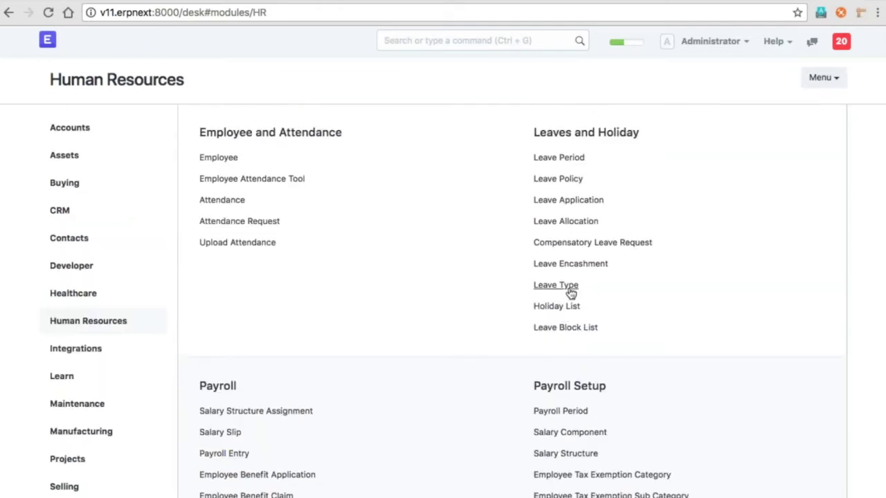
left_click(570, 286)
left_click(270, 216)
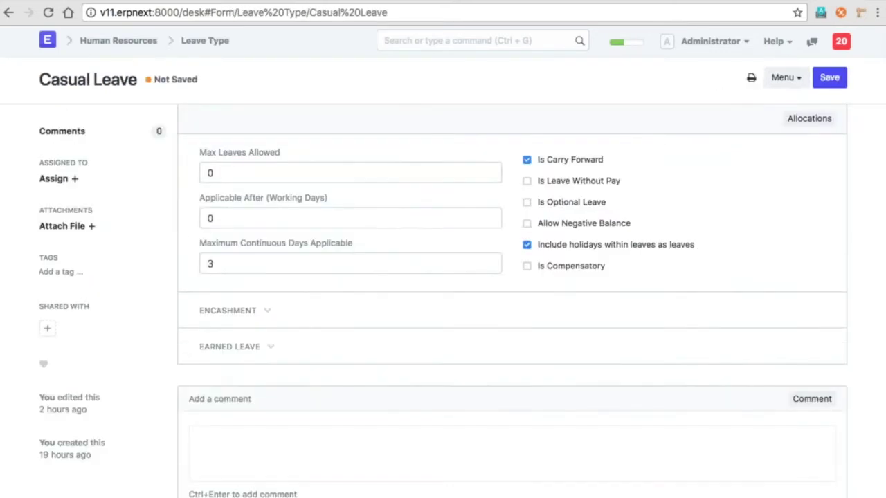
left_click(527, 161)
left_click(320, 313)
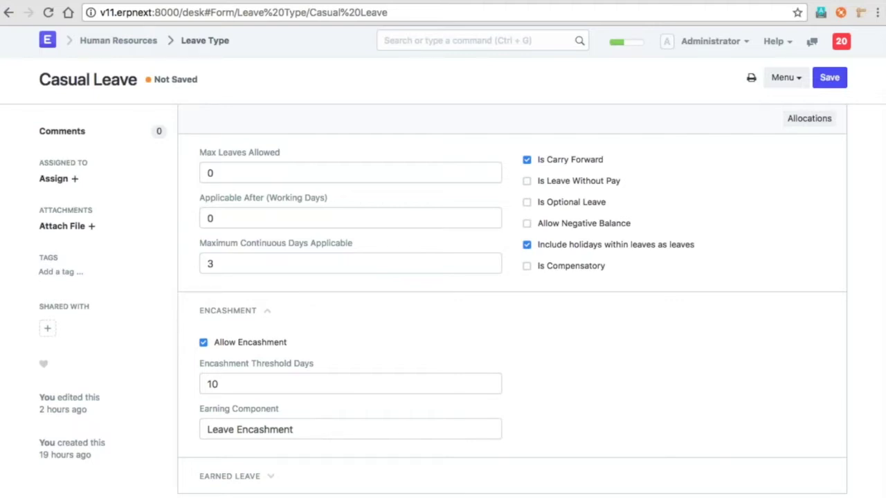
- Grant leaves to employees of grade GS-7 from the 2018-19 leave period and dismiss the resulting message
left_click(155, 39)
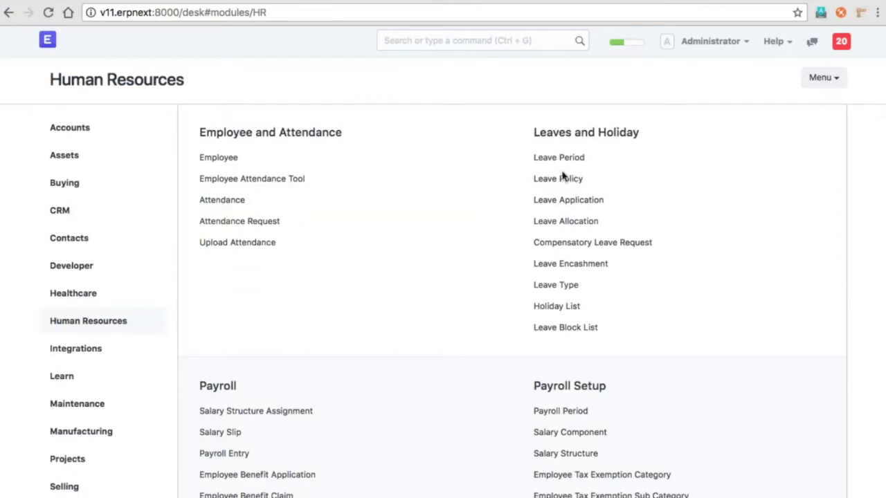
left_click(566, 157)
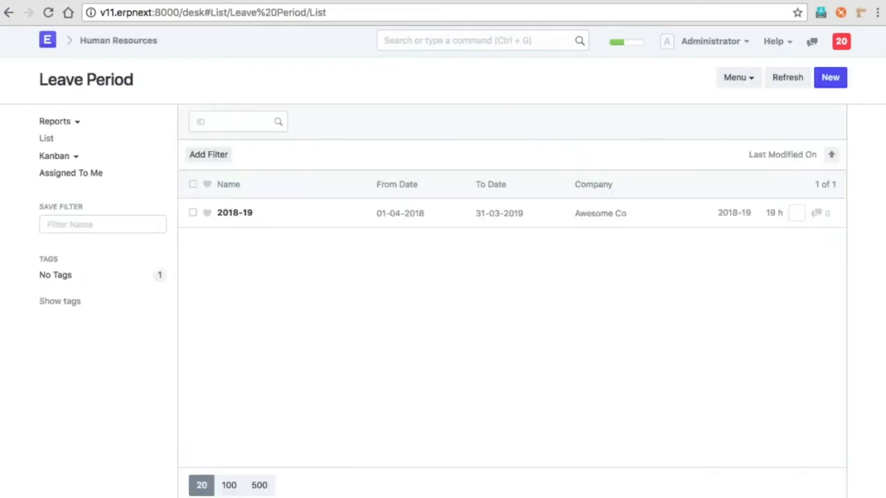
left_click(247, 214)
scroll(416, 288, "down", 1)
left_click(277, 221)
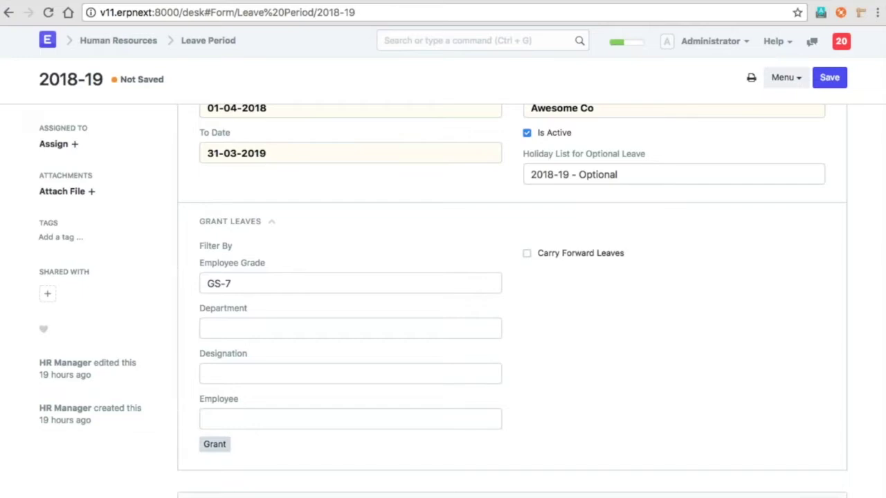
left_click(214, 443)
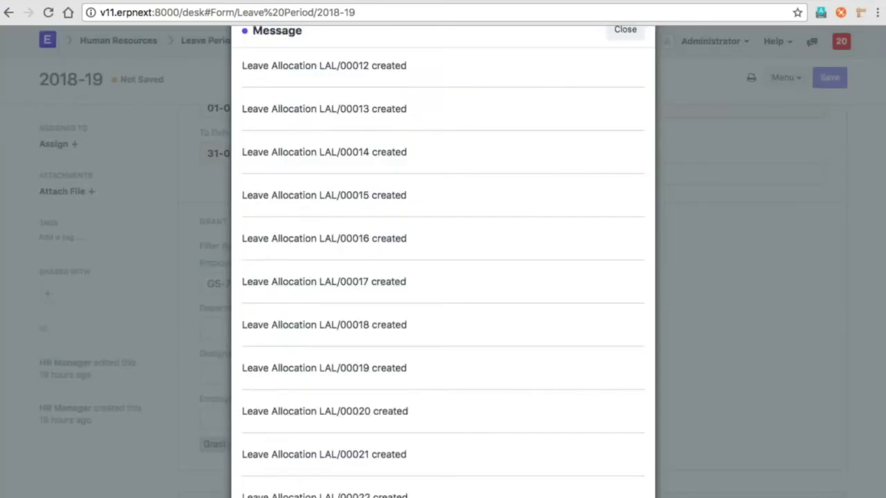
left_click(626, 65)
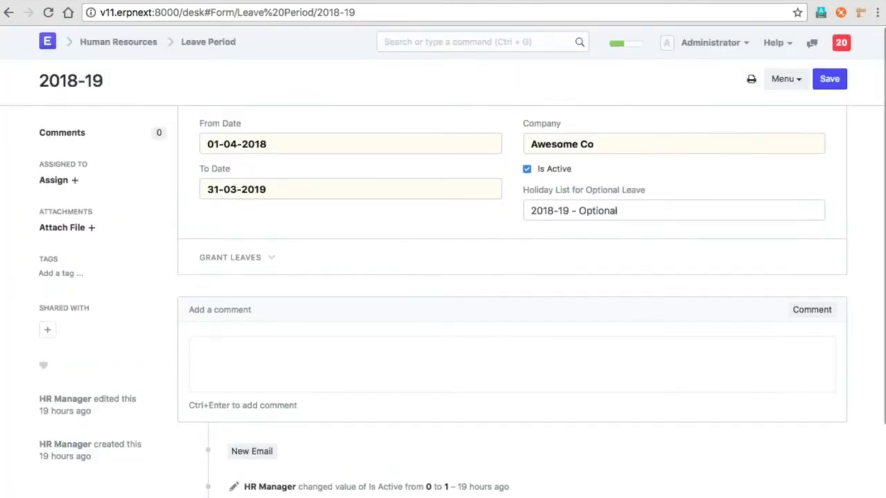
- Open the Leave Allocation list of the Human Resources module and examine the allocation LAL/00023
left_click(157, 42)
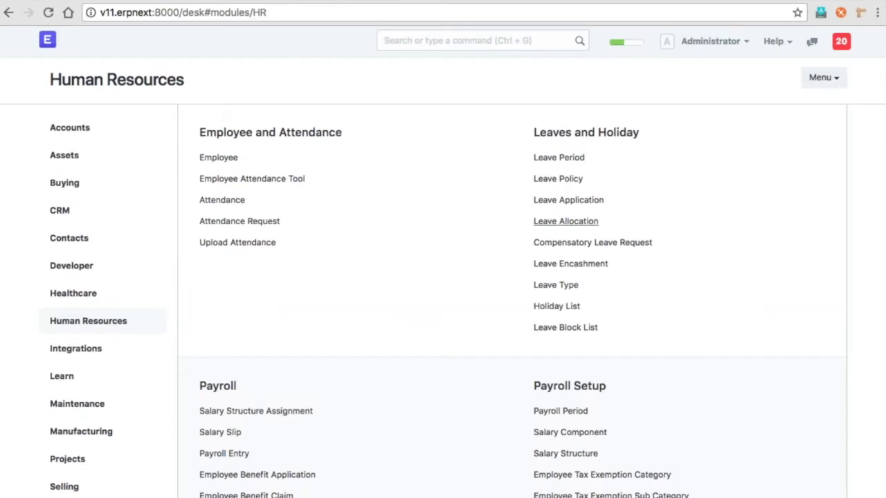
left_click(571, 222)
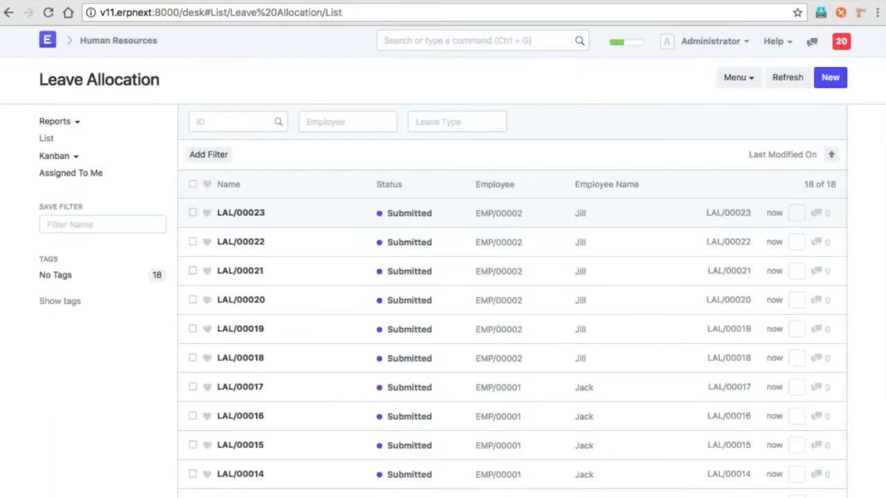
left_click(236, 216)
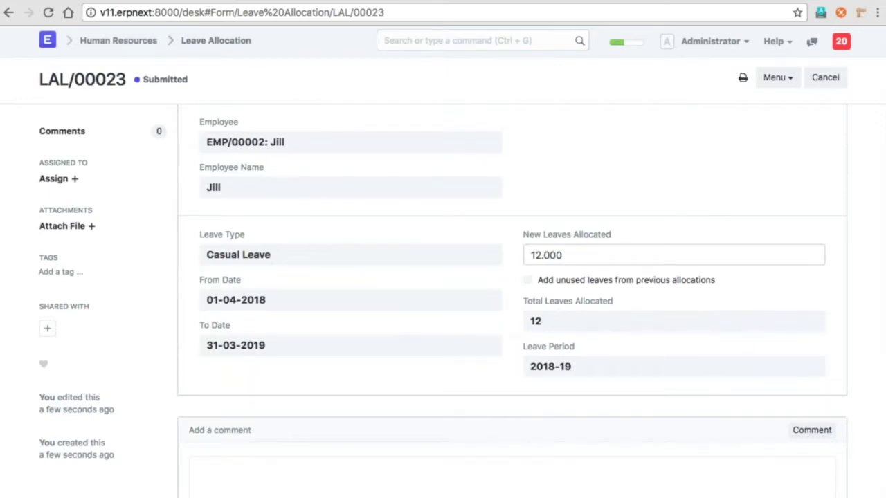
left_click(215, 41)
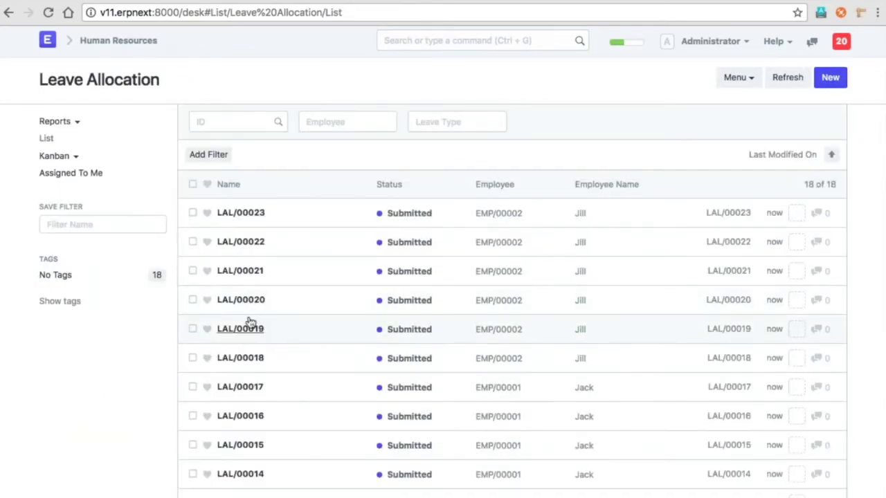
- Examine the leave allocations LAL/00021 and LAL/00020, checking their leave type and the leaves allocated
left_click(240, 271)
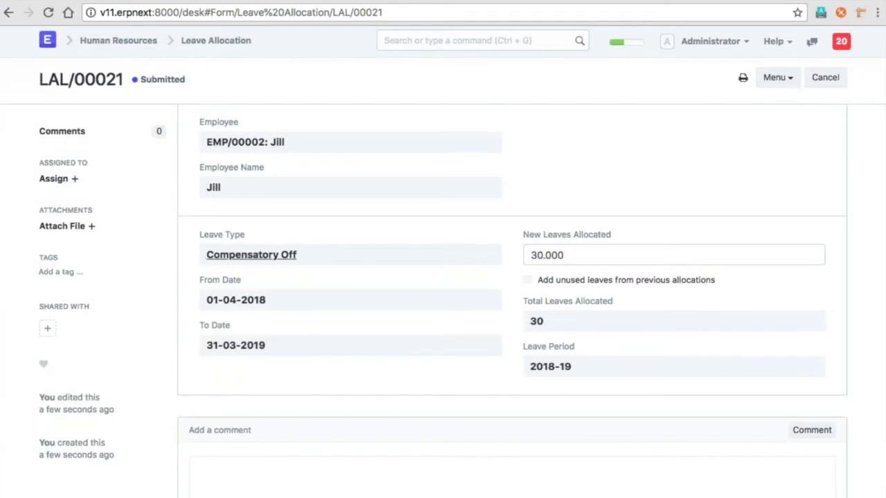
left_click(215, 43)
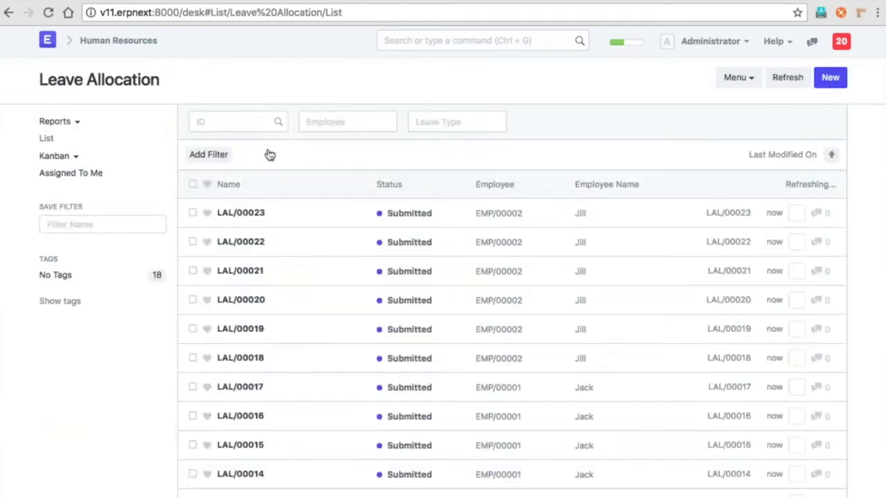
left_click(243, 305)
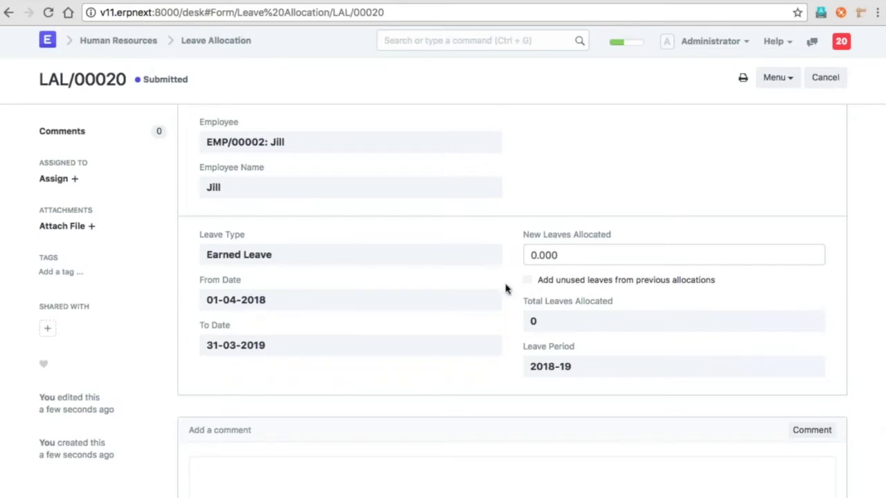
left_click(228, 44)
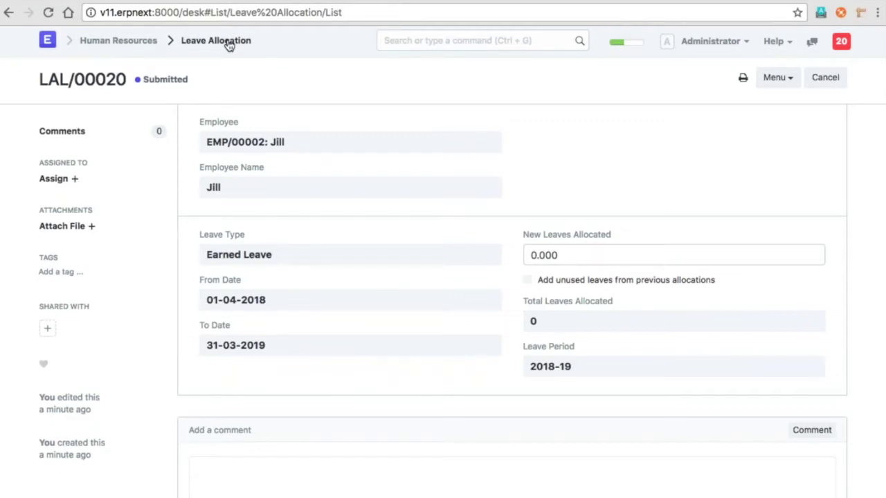
- Start a new leave encashment and set its leave period to 2018-19
left_click(150, 48)
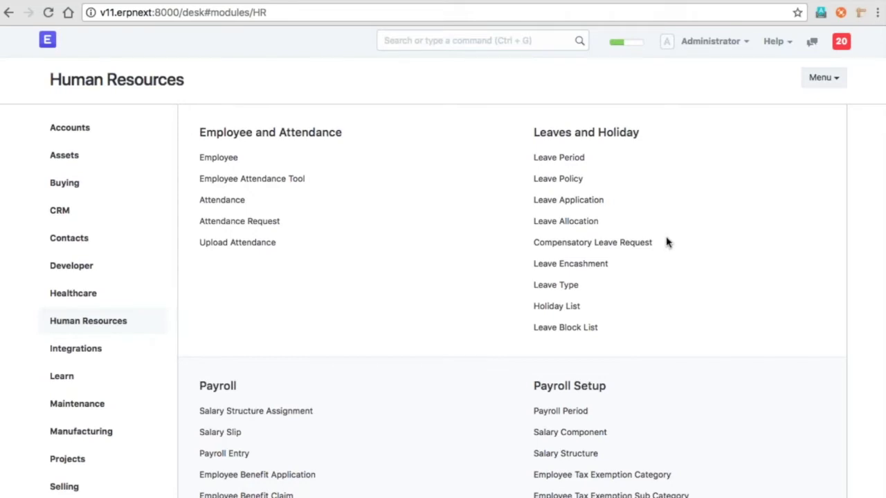
left_click(571, 264)
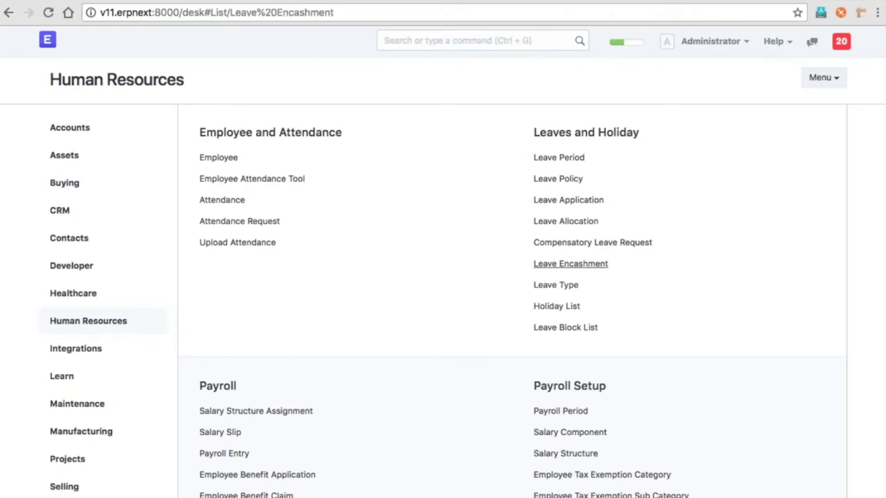
left_click(536, 332)
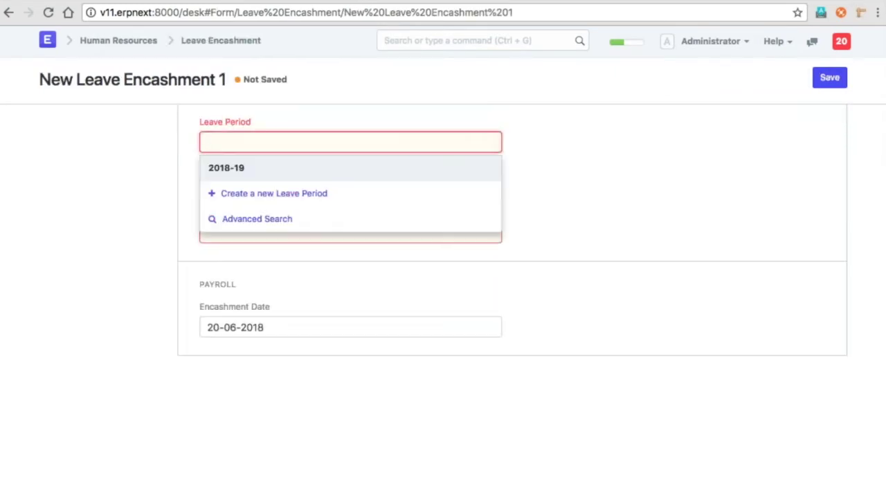
key("Return")
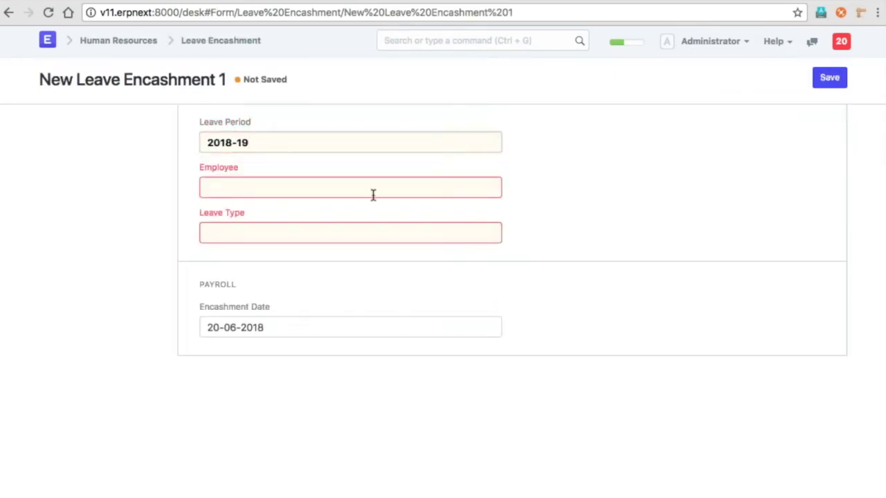
- Set the encashment's employee to the first match for "j" and its leave type to Casual Leave
left_click(373, 195)
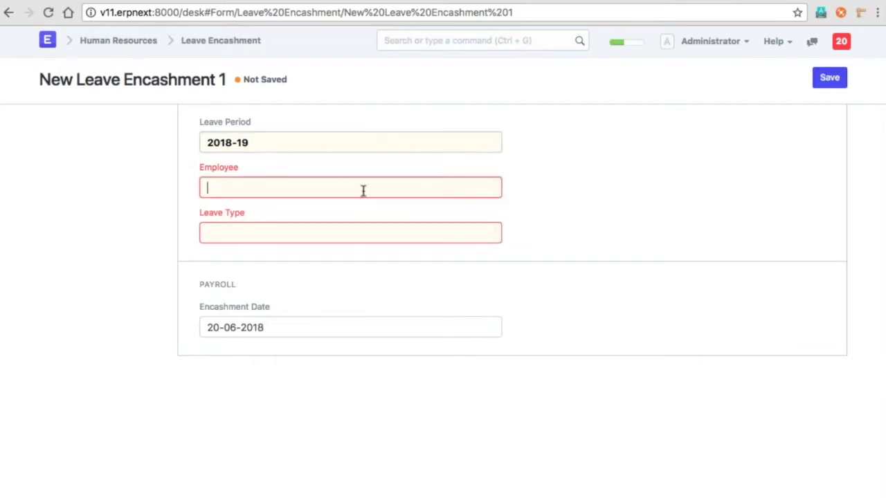
type("ji")
key("BackSpace")
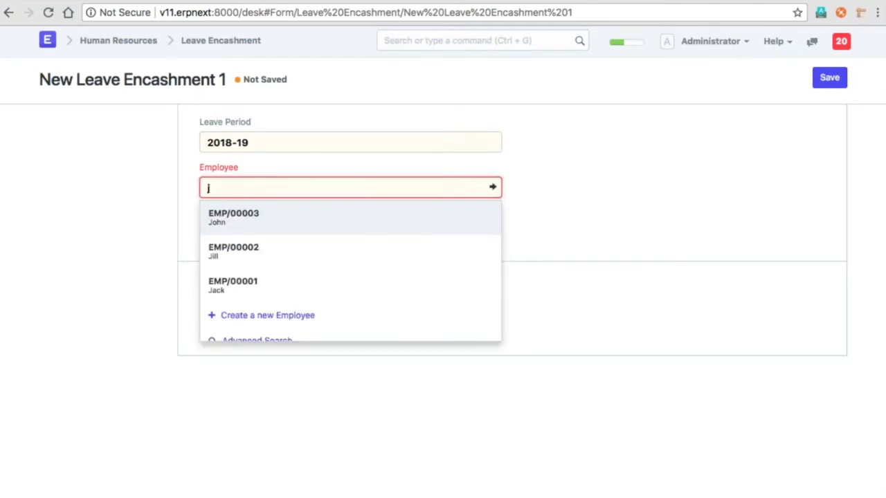
left_click(330, 215)
key("Tab")
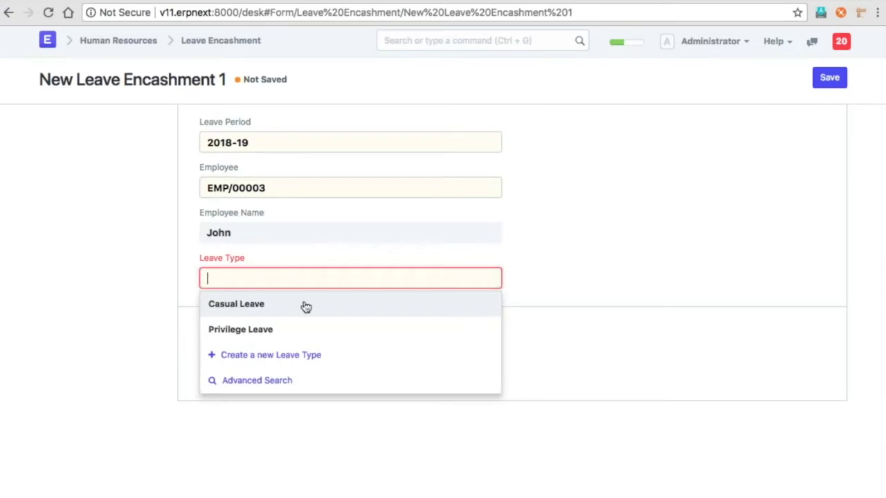
key("Return")
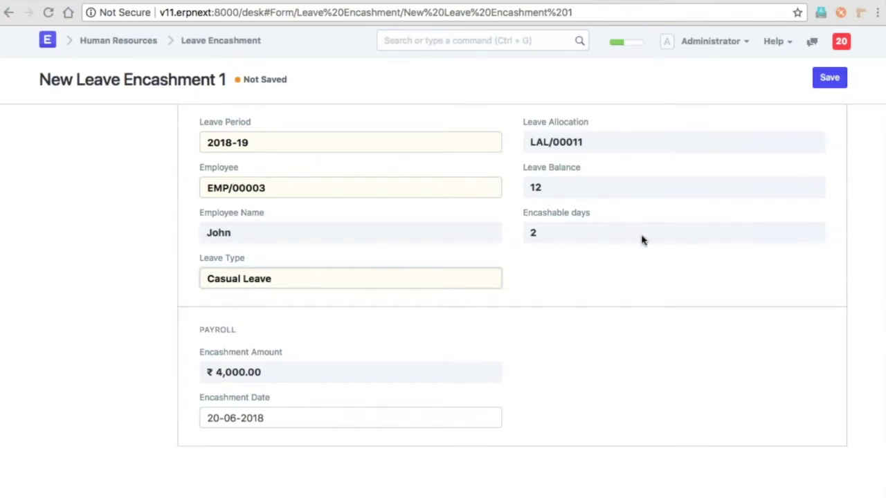
- Change the leave type of the new encashment to Privilege Leave
key("alt+shift+Left")
key("alt+shift+Left")
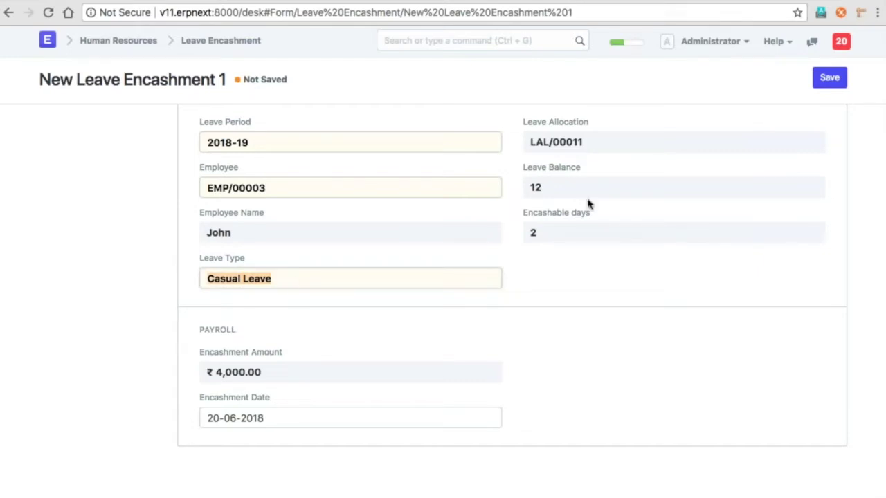
key("BackSpace")
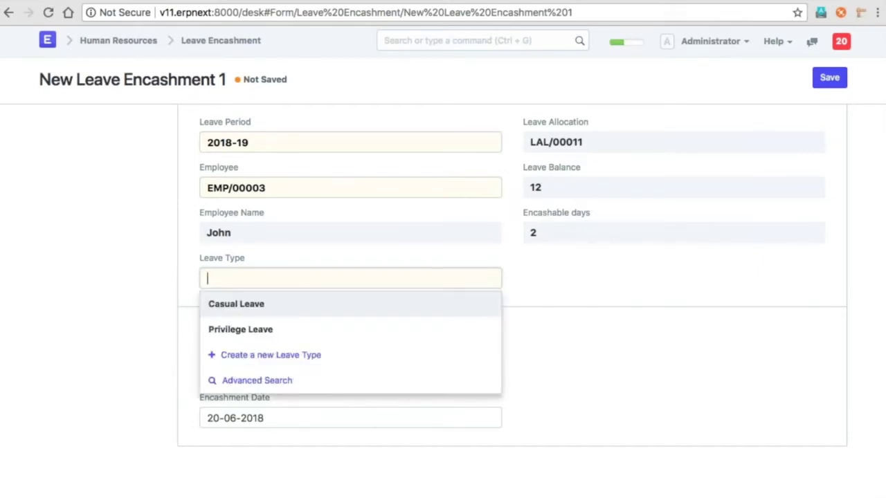
left_click(324, 330)
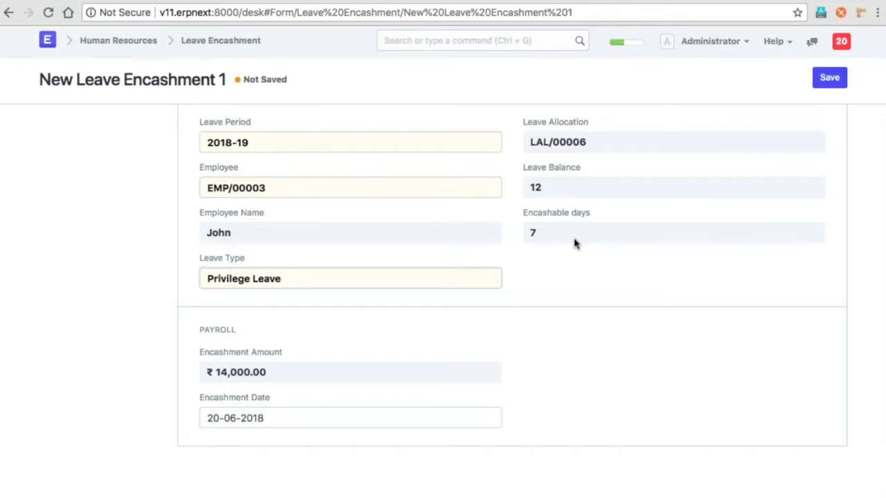
- Save the leave encashment and submit it
left_click(830, 78)
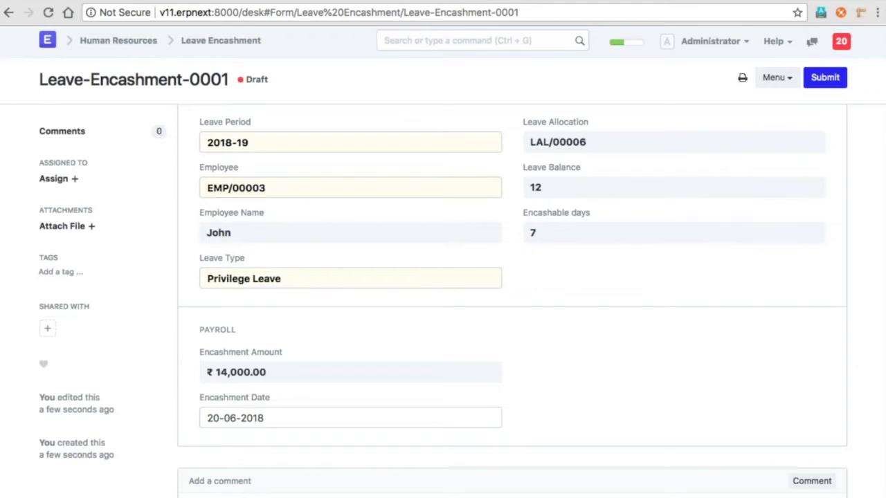
left_click(825, 78)
key("Return")
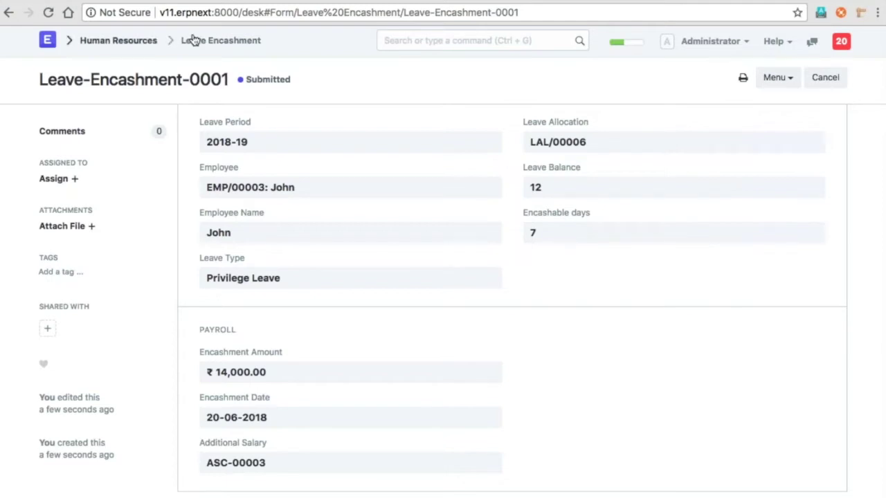
- Start a new compensatory leave request for the first employee matching "j" and leave it unsaved
left_click(157, 40)
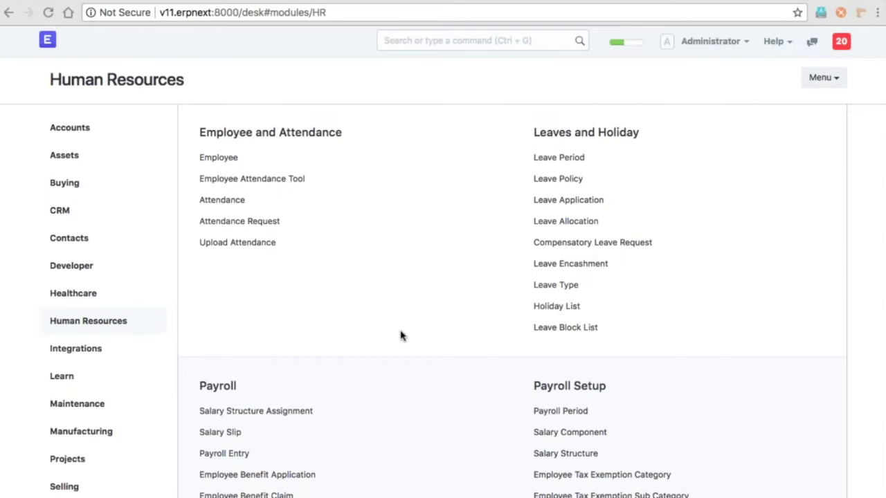
scroll(402, 335, "down", 1)
scroll(402, 337, "down", 3)
scroll(401, 337, "up", 1)
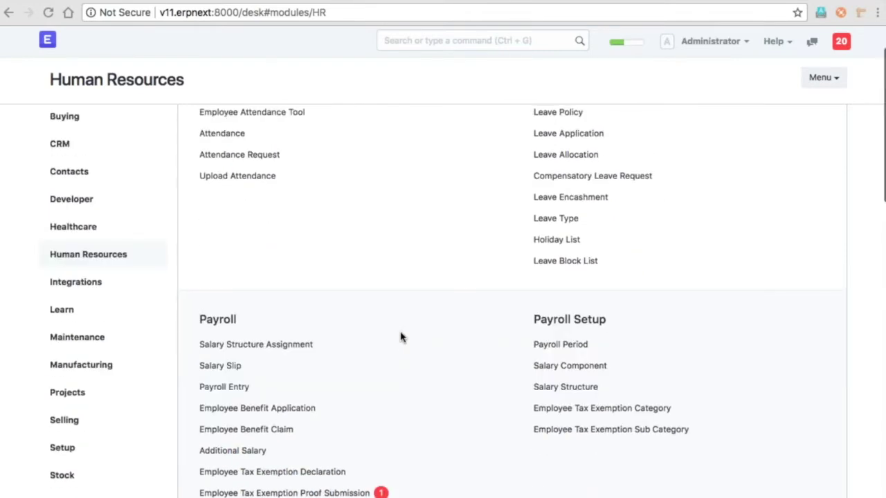
scroll(402, 337, "up", 2)
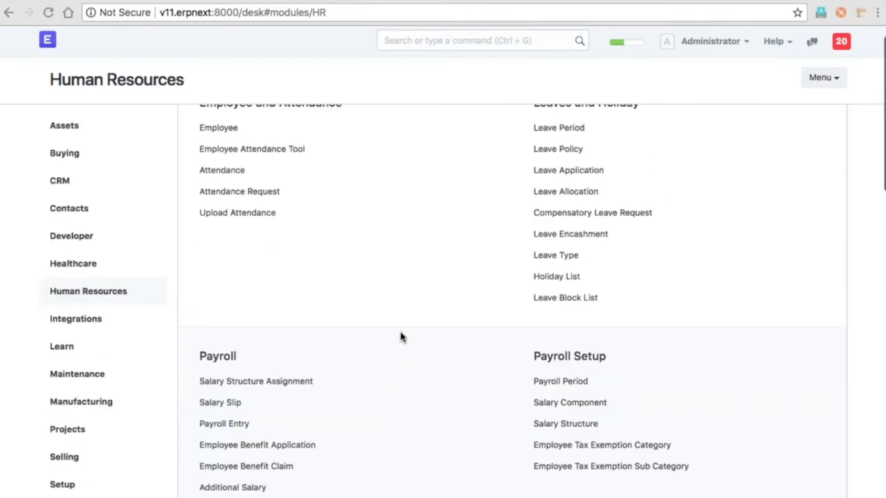
left_click(552, 218)
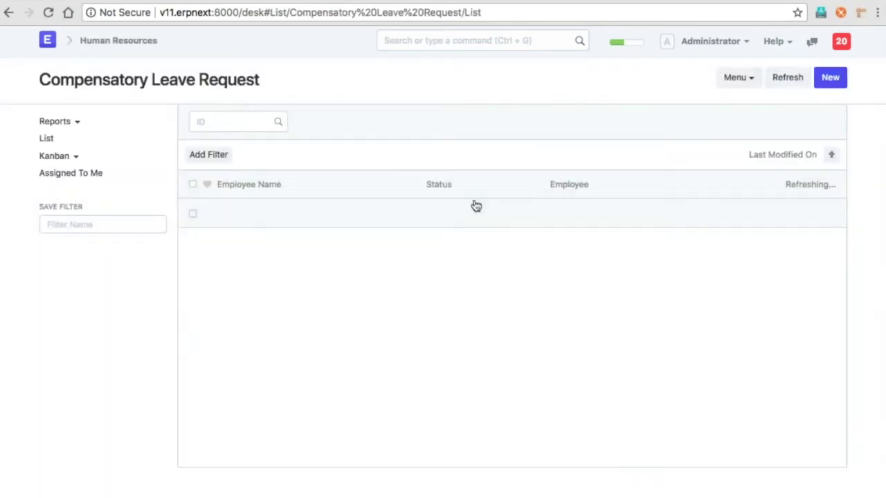
left_click(498, 332)
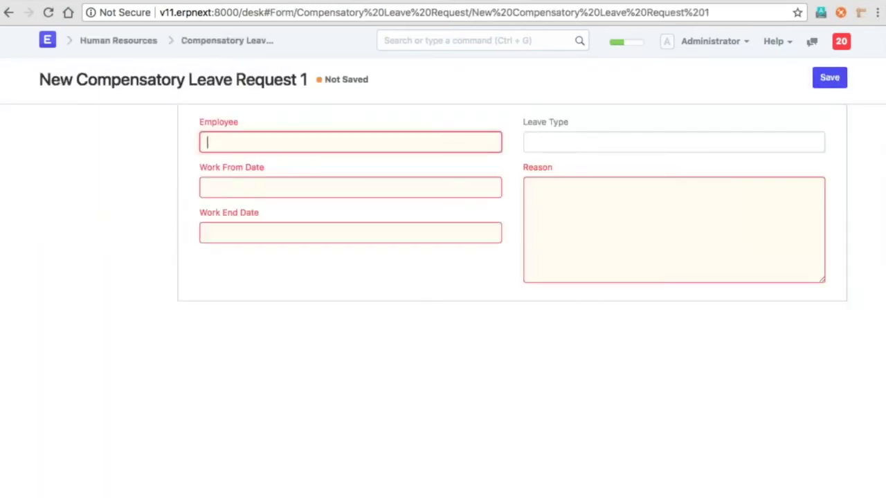
type("j")
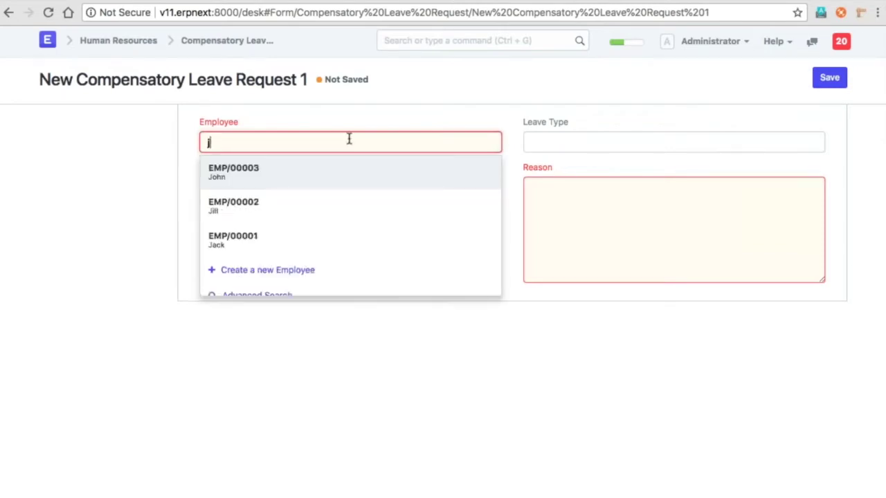
left_click(347, 168)
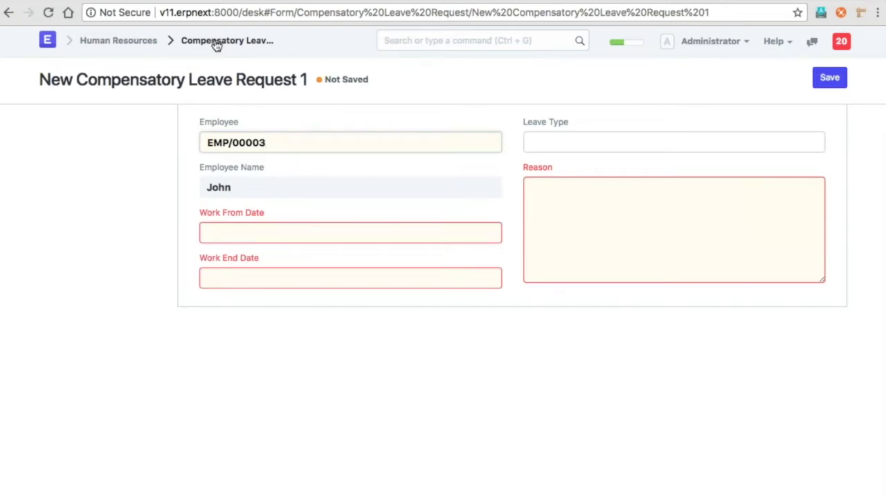
left_click(153, 40)
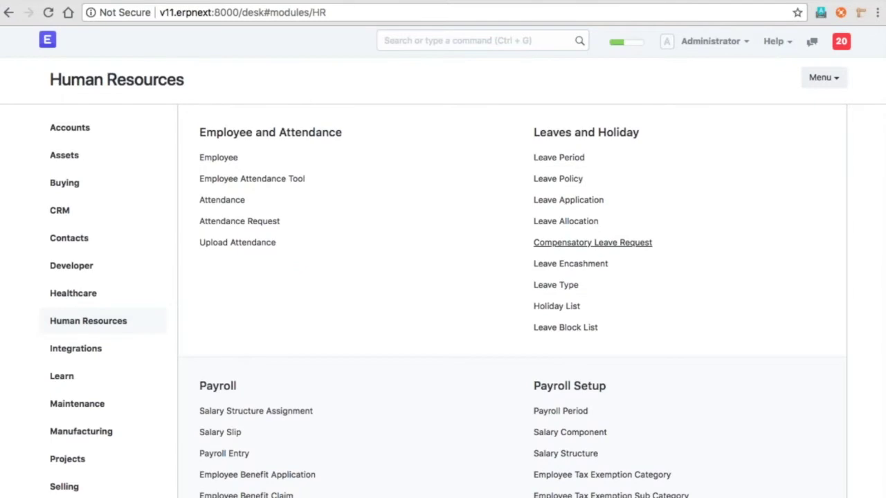
- View the Leave Allocation list again and look over the payroll entries of the Human Resources module
left_click(565, 221)
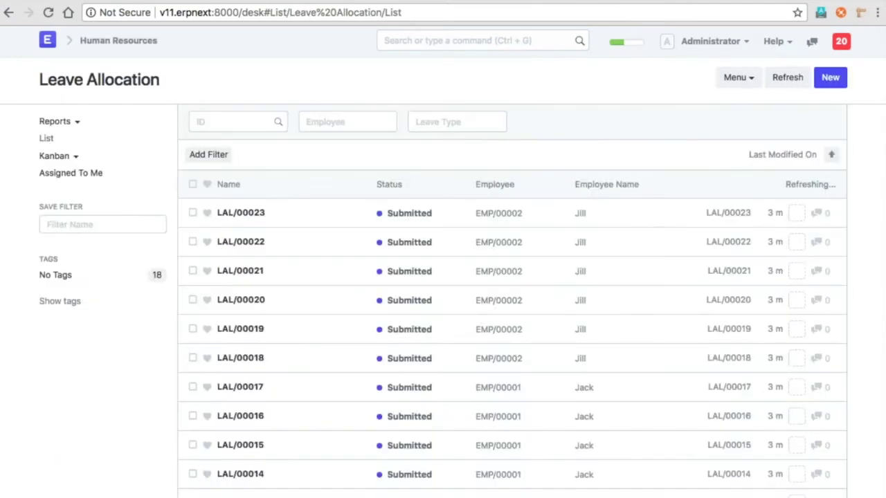
left_click(155, 42)
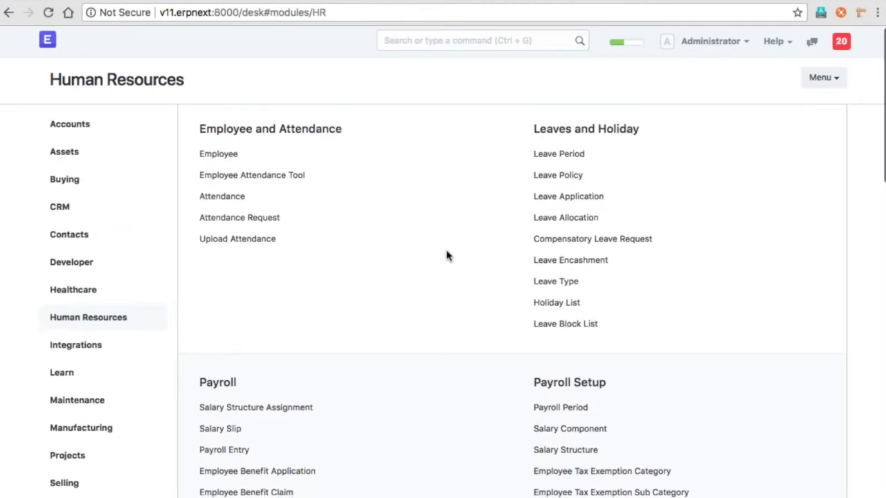
scroll(447, 257, "down", 1)
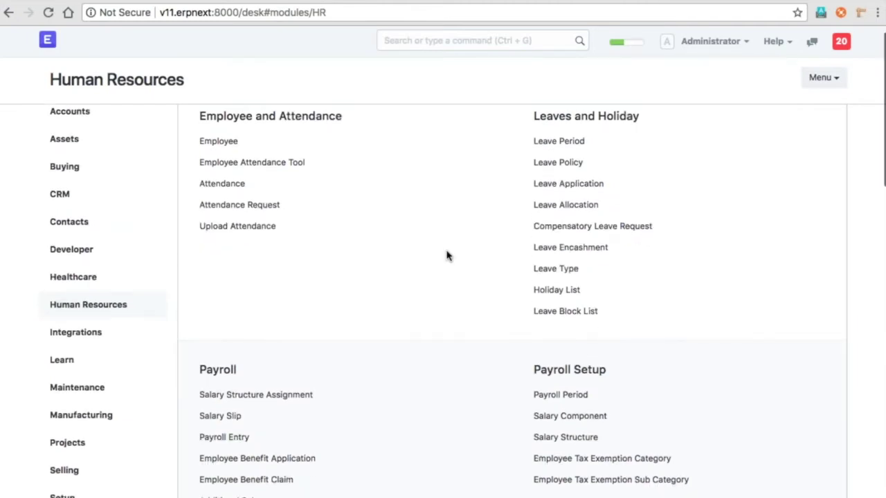
scroll(446, 256, "down", 2)
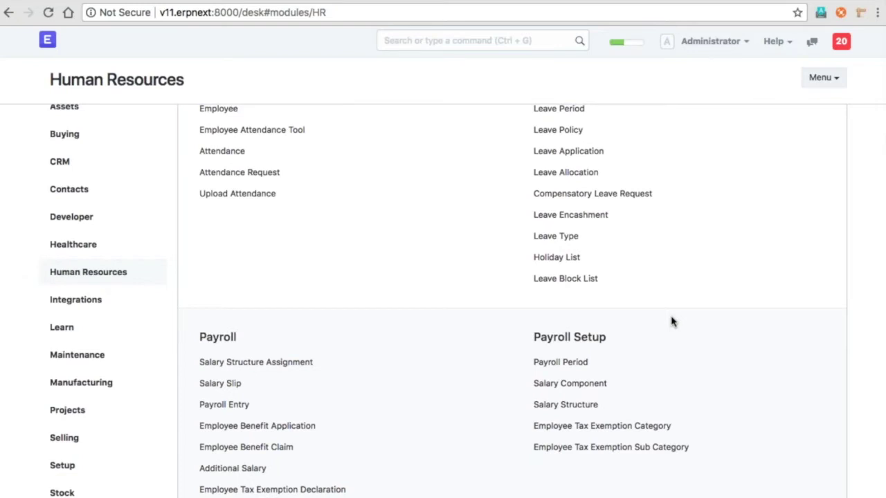
scroll(672, 322, "down", 3)
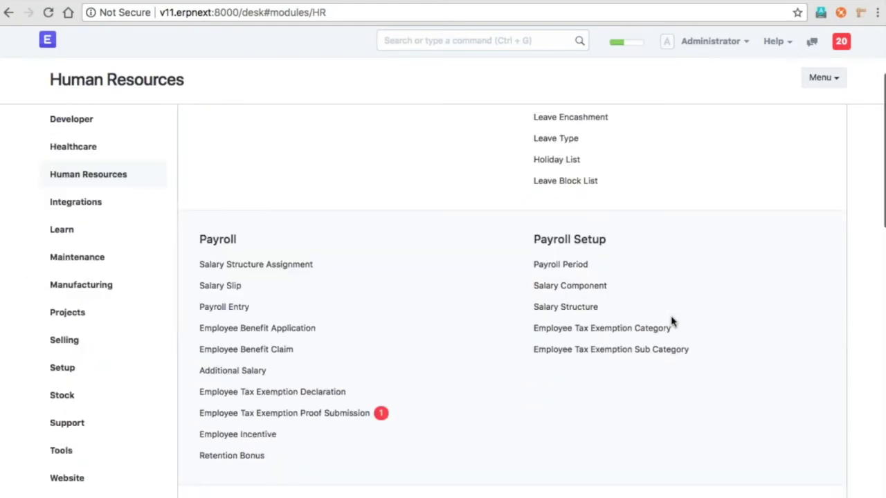
scroll(671, 322, "down", 2)
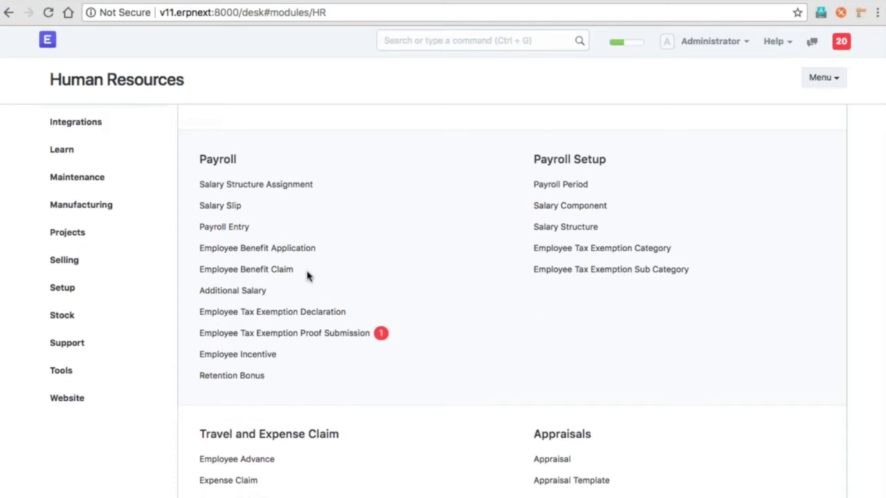
- Start a new leave application for the third employee matching "j" and review the allocated leaves for each leave type
scroll(452, 265, "up", 5)
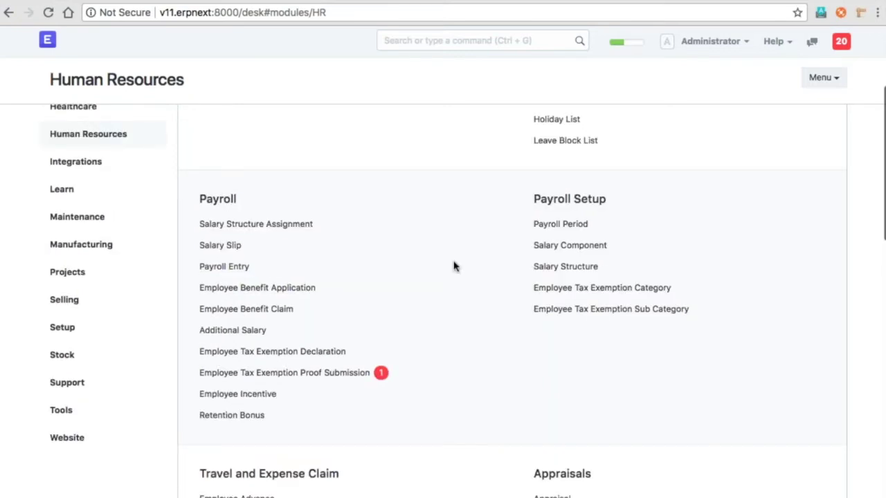
left_click(575, 173)
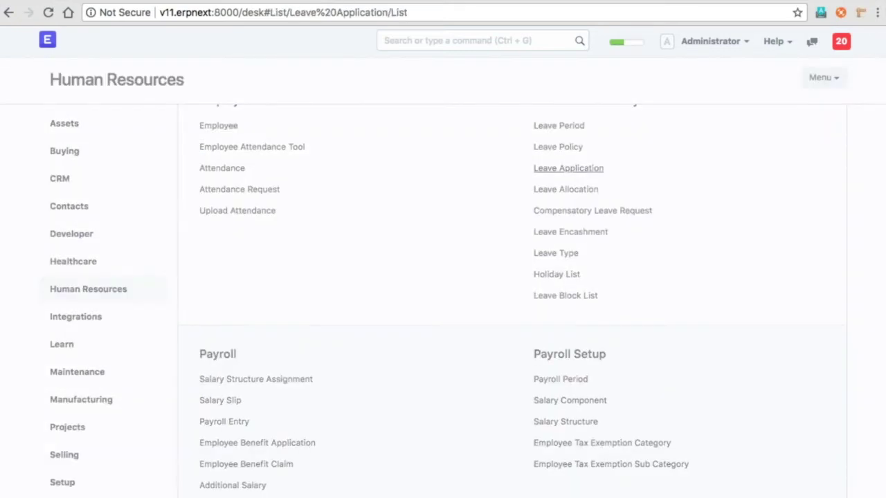
left_click(513, 329)
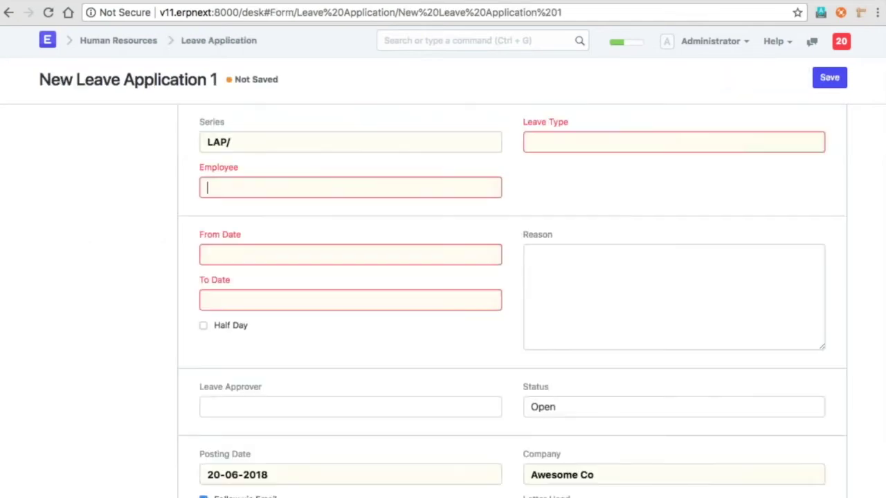
type("j")
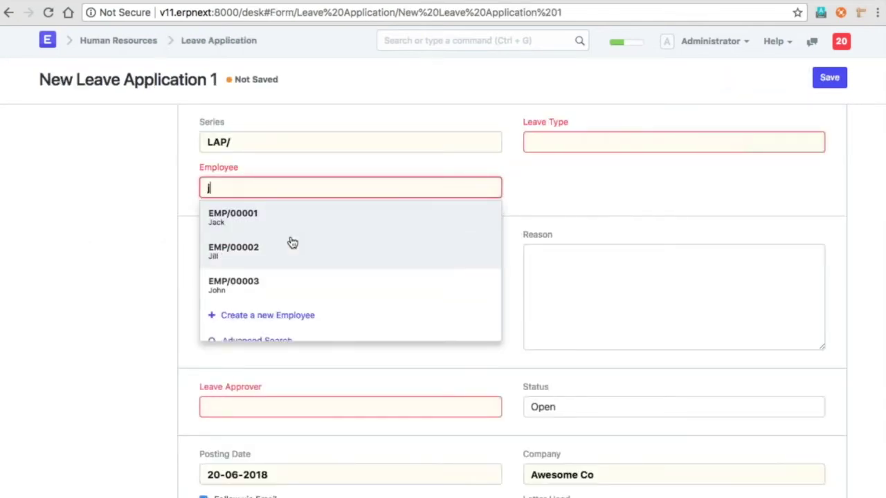
left_click(290, 284)
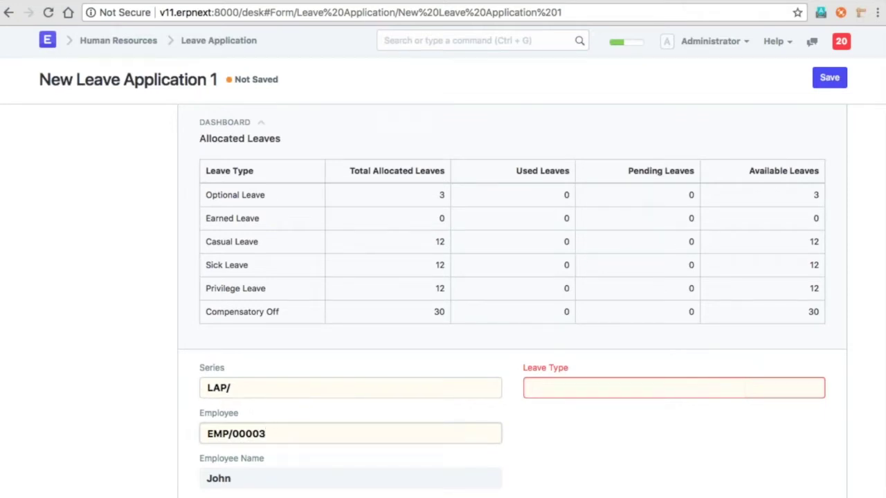
scroll(512, 298, "down", 2)
scroll(404, 269, "down", 2)
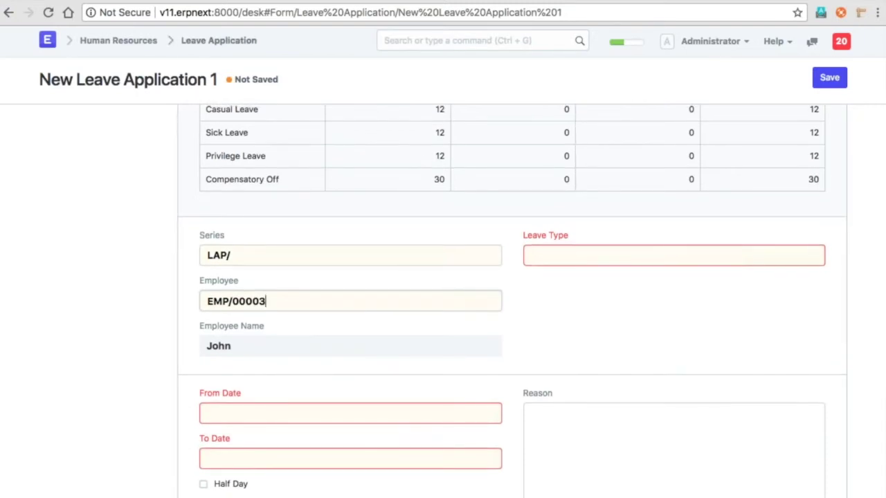
scroll(404, 212, "up", 2)
scroll(404, 211, "up", 2)
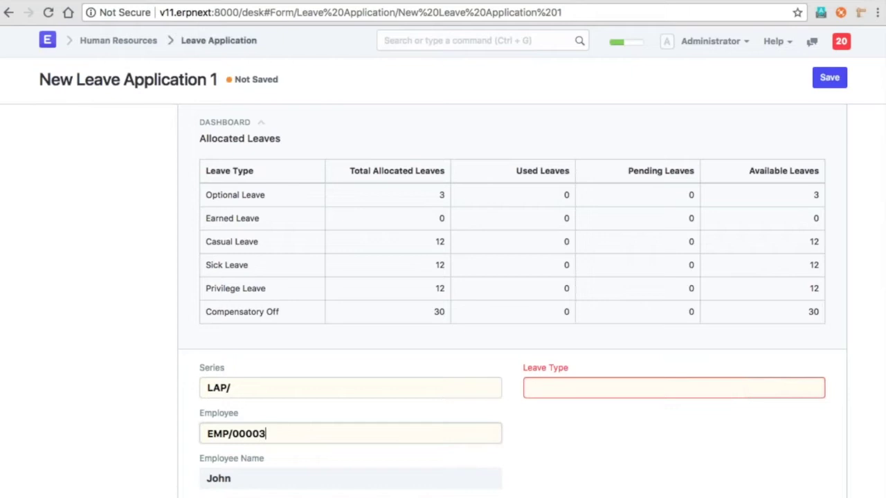
- Leave the application unsaved and look over the sections of the Human Resources module
left_click(218, 40)
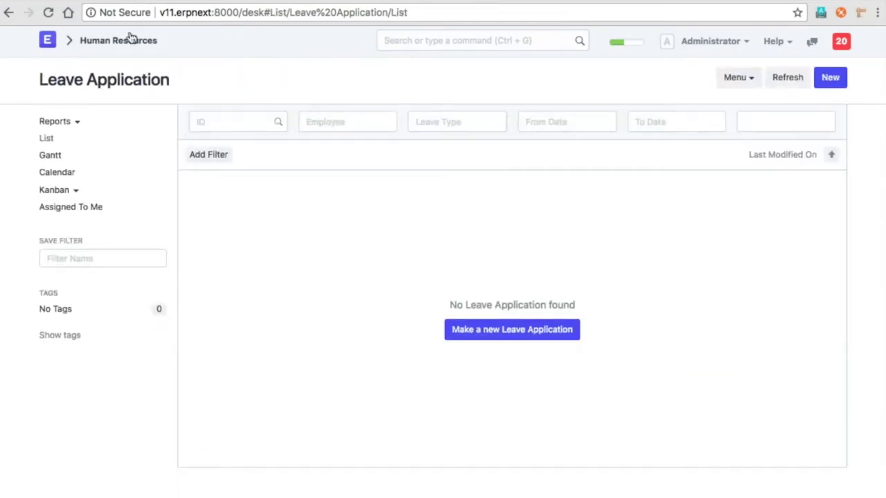
left_click(132, 39)
scroll(430, 310, "down", 1)
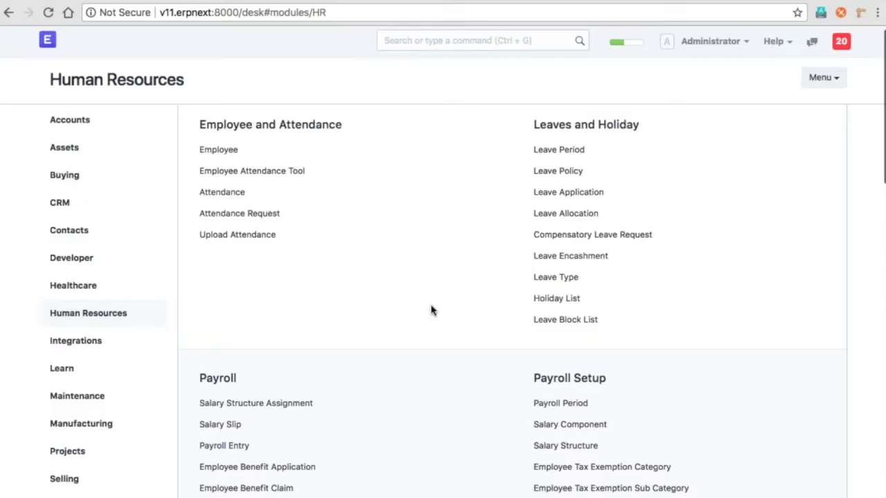
scroll(431, 310, "down", 2)
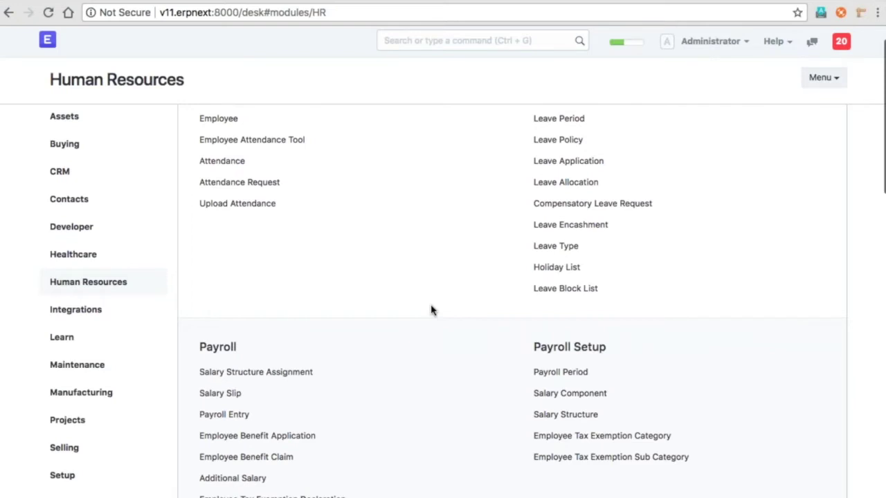
scroll(431, 310, "up", 1)
scroll(430, 310, "down", 3)
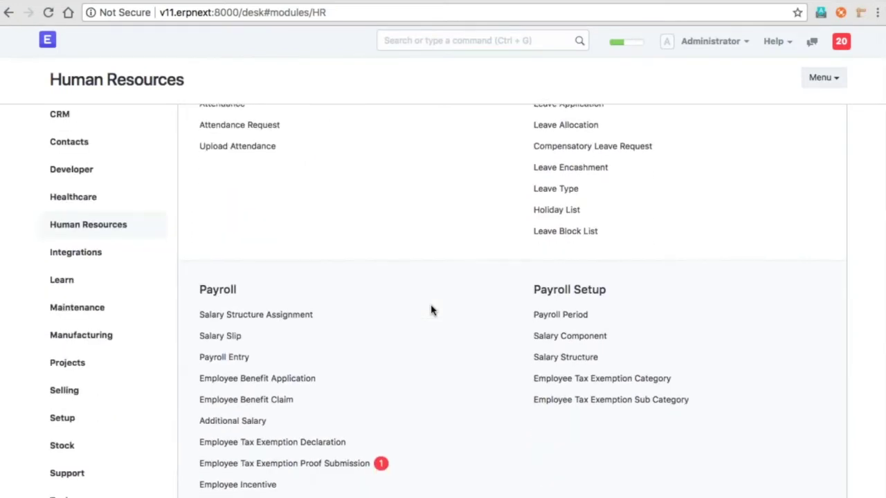
scroll(431, 310, "down", 1)
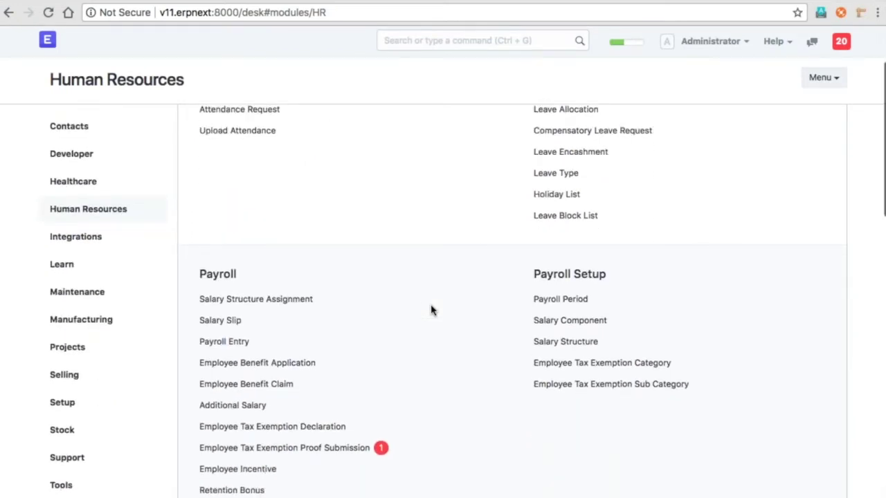
scroll(431, 310, "down", 5)
scroll(430, 310, "up", 5)
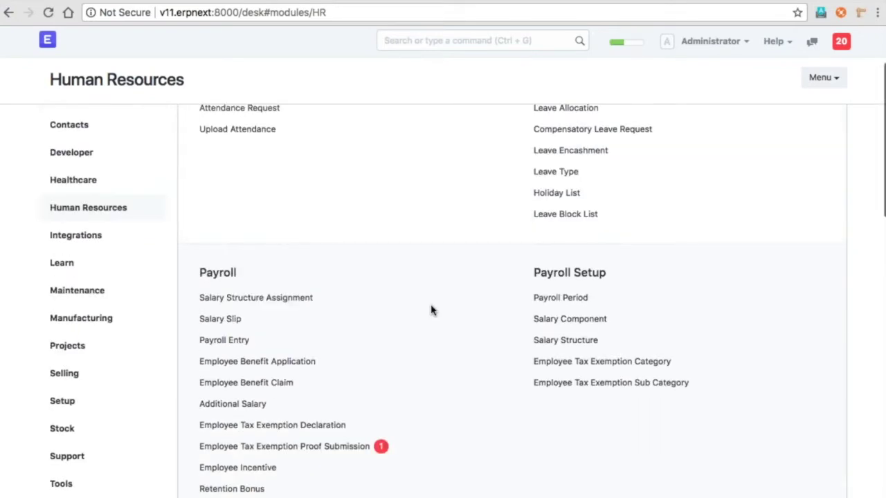
scroll(430, 310, "up", 3)
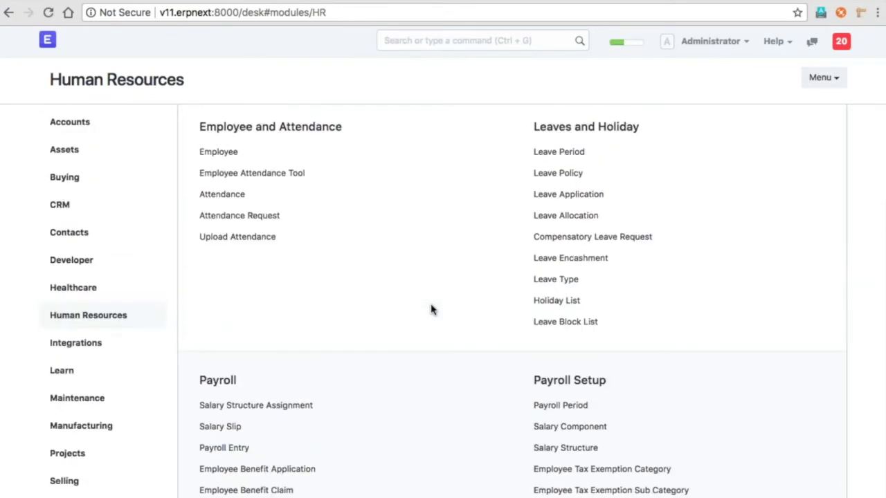
- Start a new attendance request for the first employee matching "j" with a from date of 9 June 2018
left_click(239, 215)
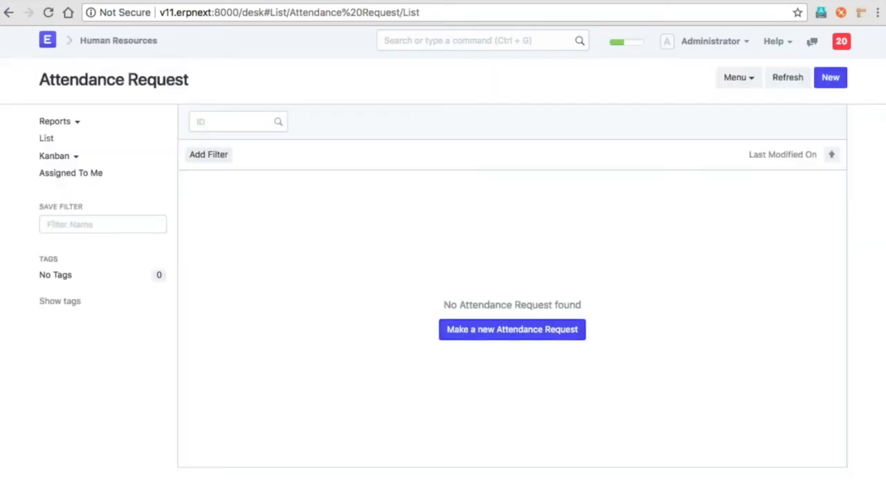
left_click(503, 330)
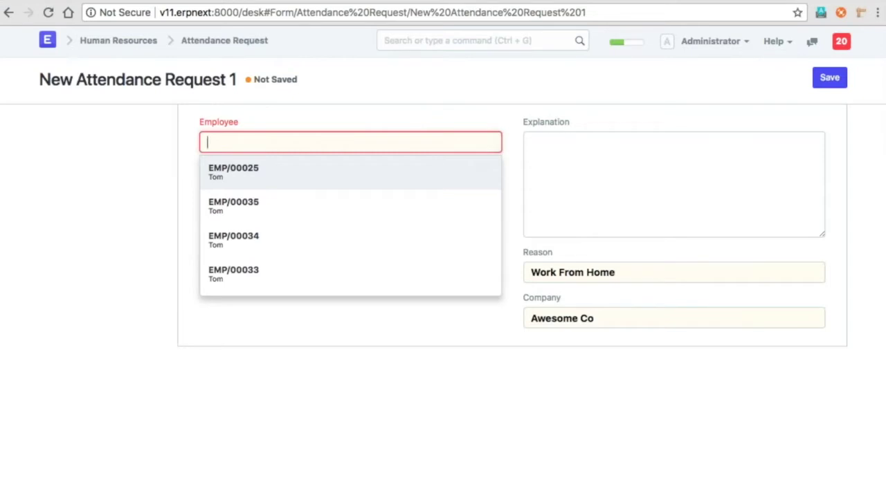
type("j")
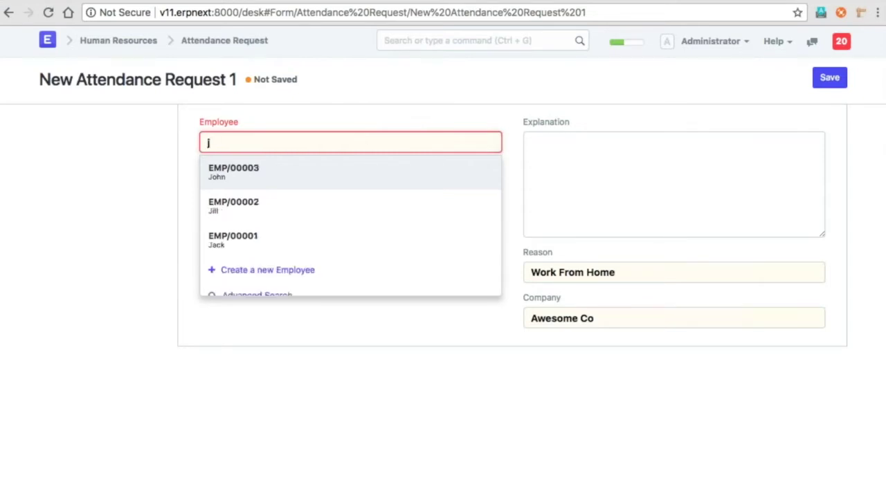
key("Return")
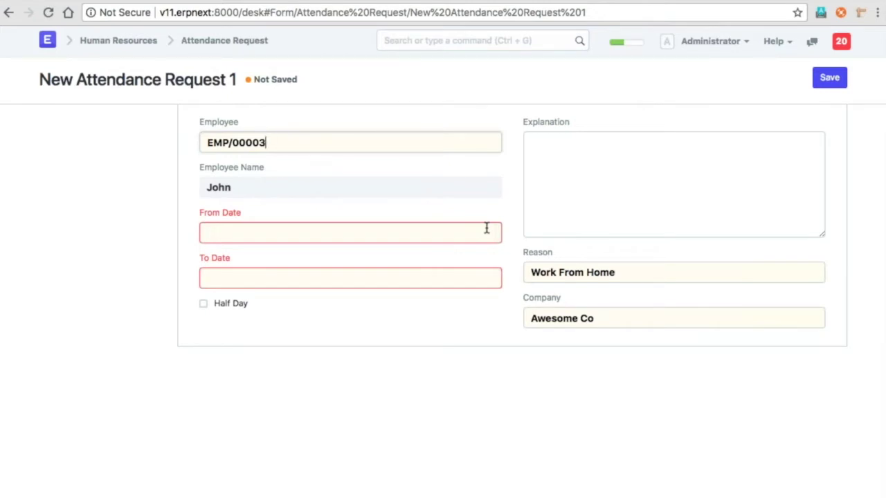
left_click(487, 232)
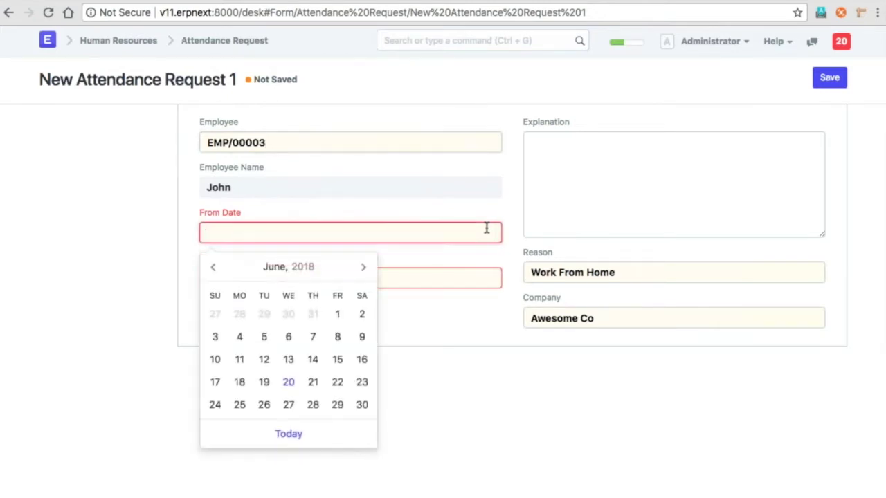
left_click(362, 337)
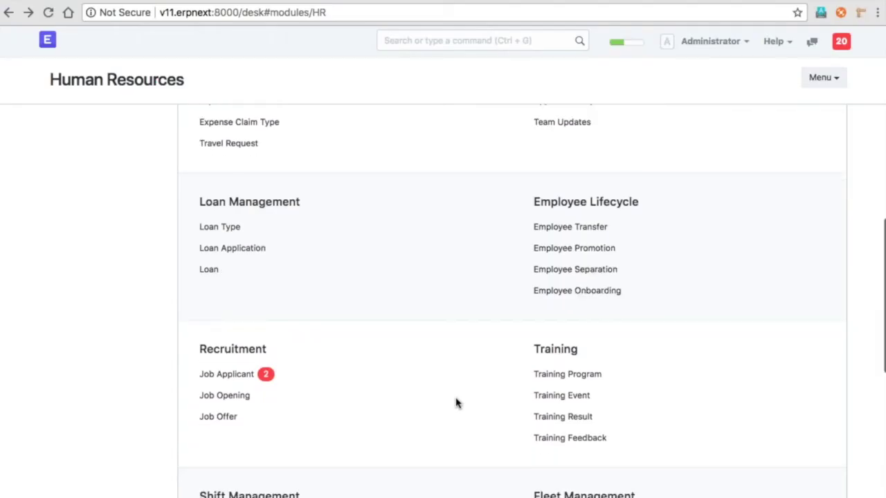
- View the Night and Day shift types to examine their start time, end time and holiday list
scroll(455, 403, "down", 3)
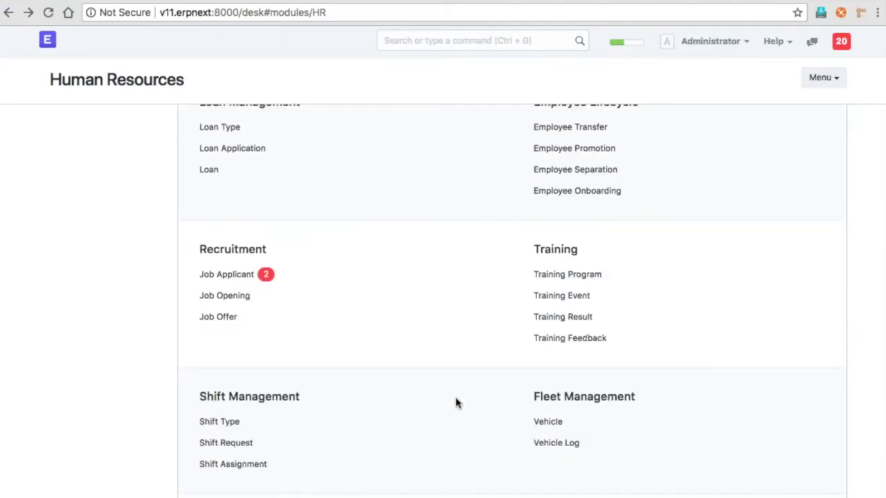
scroll(455, 403, "down", 2)
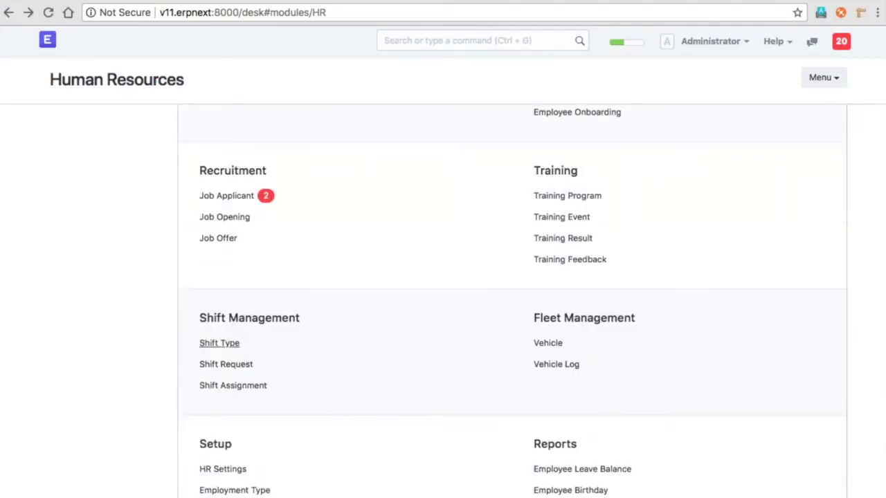
left_click(219, 343)
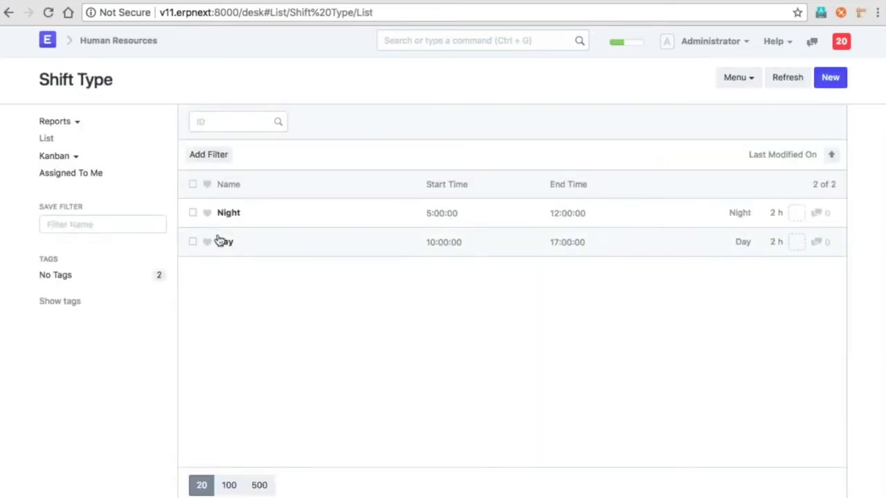
left_click(229, 213)
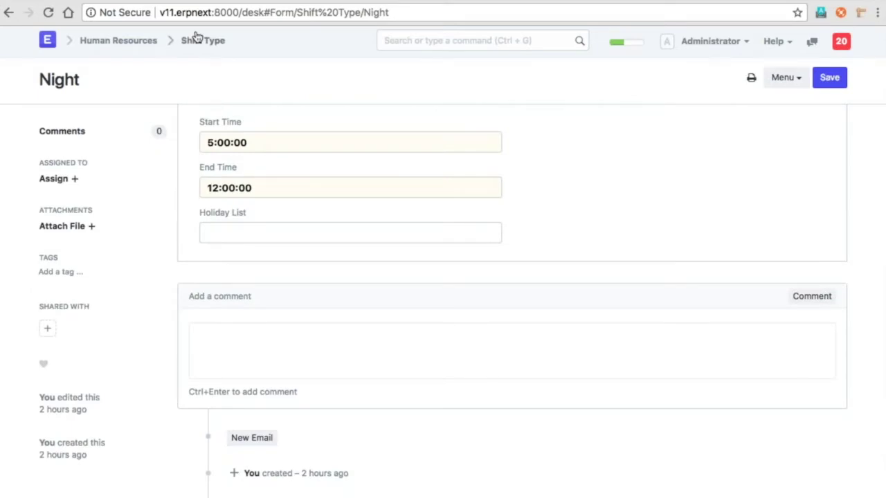
left_click(197, 41)
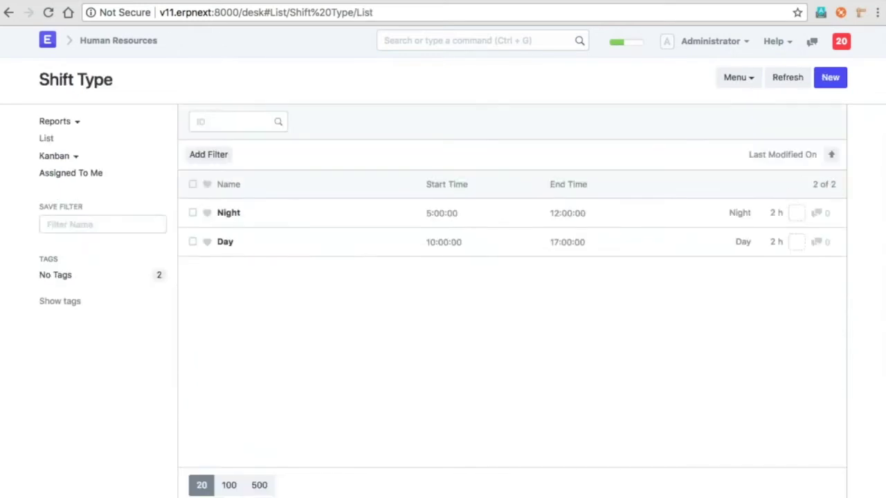
left_click(224, 243)
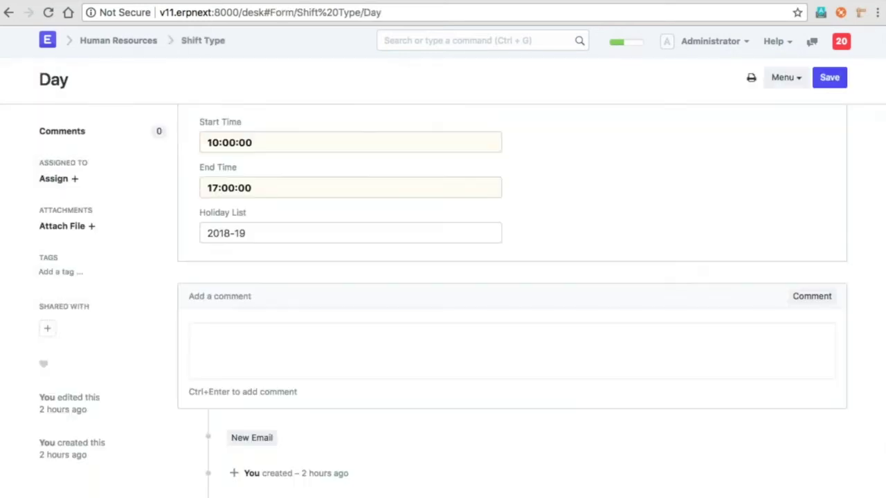
- Open the submitted shift request for the Day shift and examine its employee, from date and to date
left_click(151, 42)
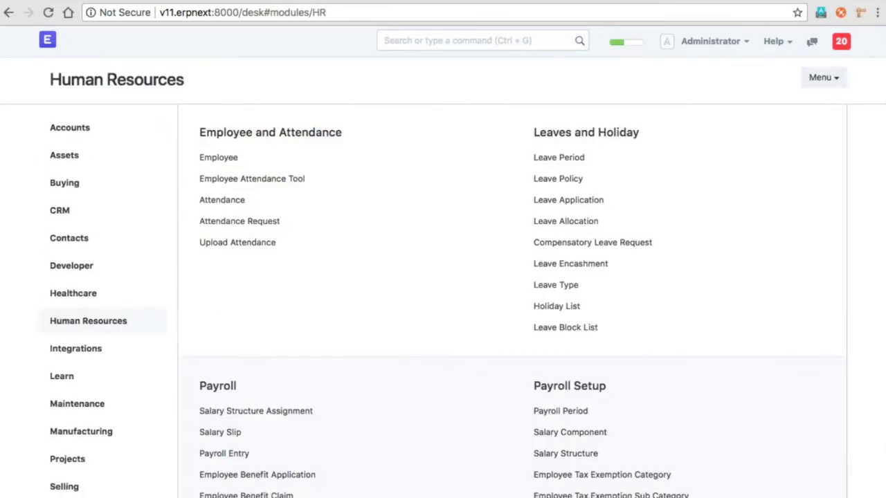
scroll(443, 298, "down", 10)
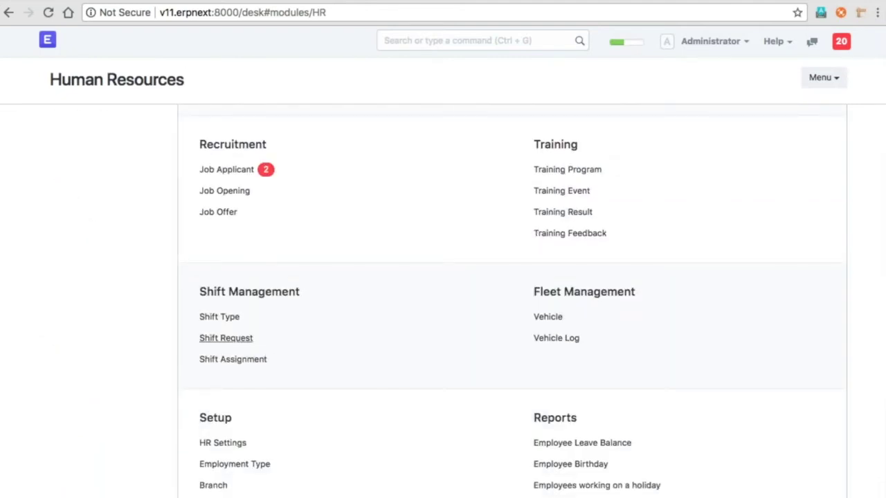
left_click(232, 338)
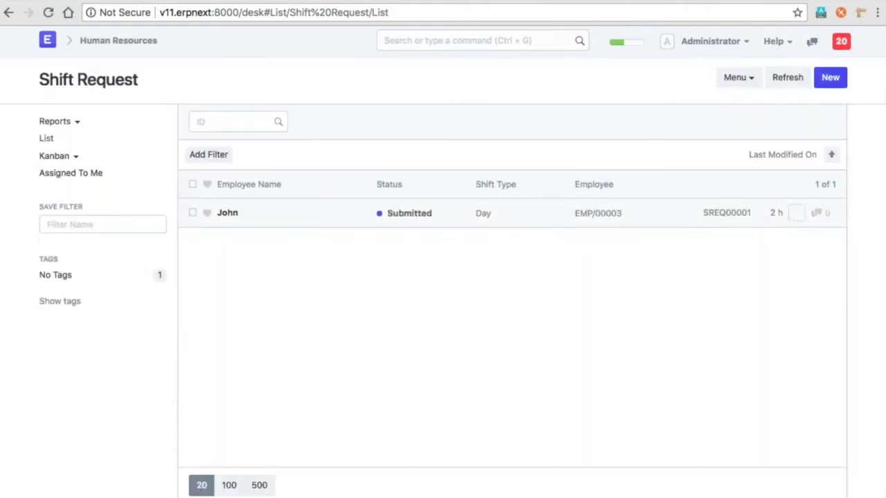
left_click(226, 214)
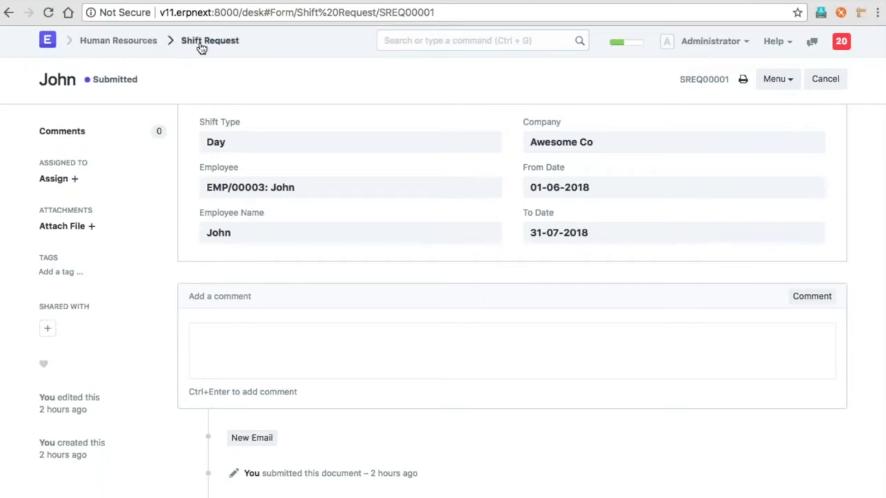
- Open the Shift Assignment list and look through the submitted daily shift assignments
left_click(154, 46)
scroll(256, 258, "down", 10)
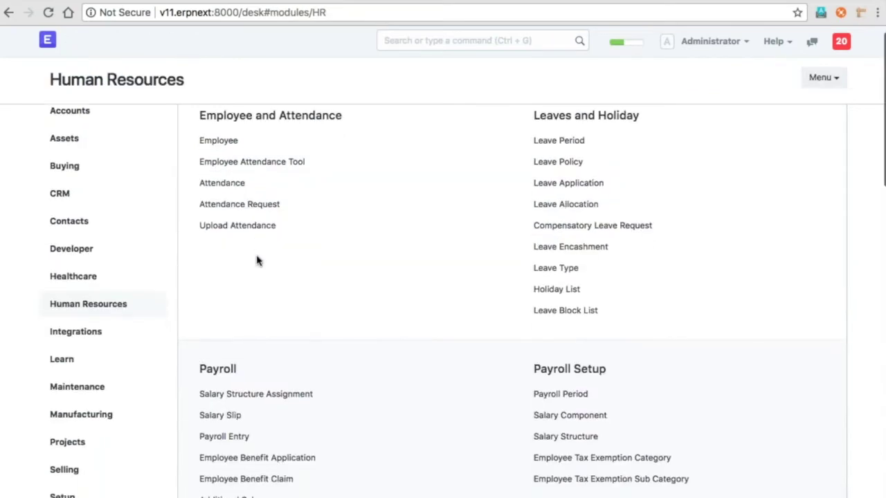
scroll(257, 260, "down", 5)
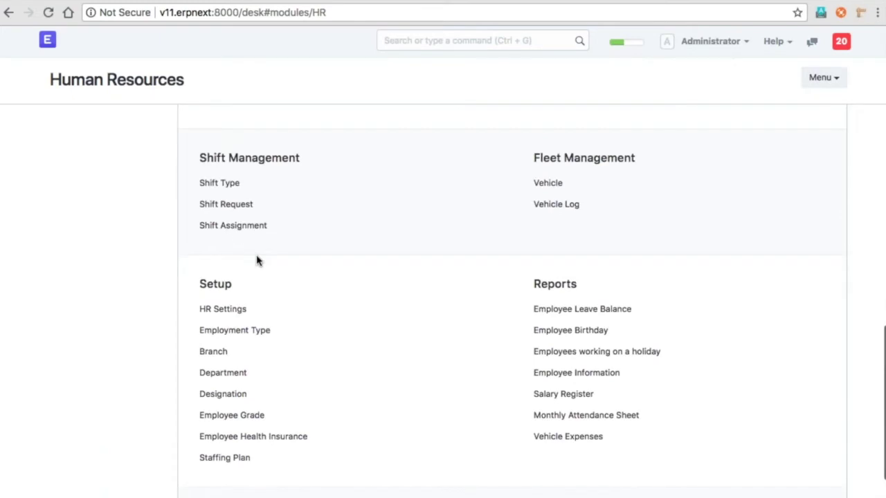
left_click(235, 226)
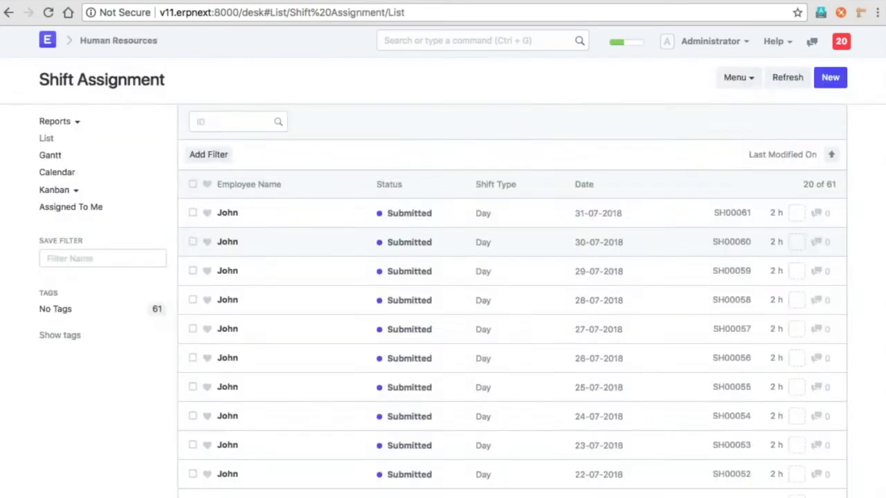
scroll(384, 255, "down", 1)
scroll(384, 256, "down", 5)
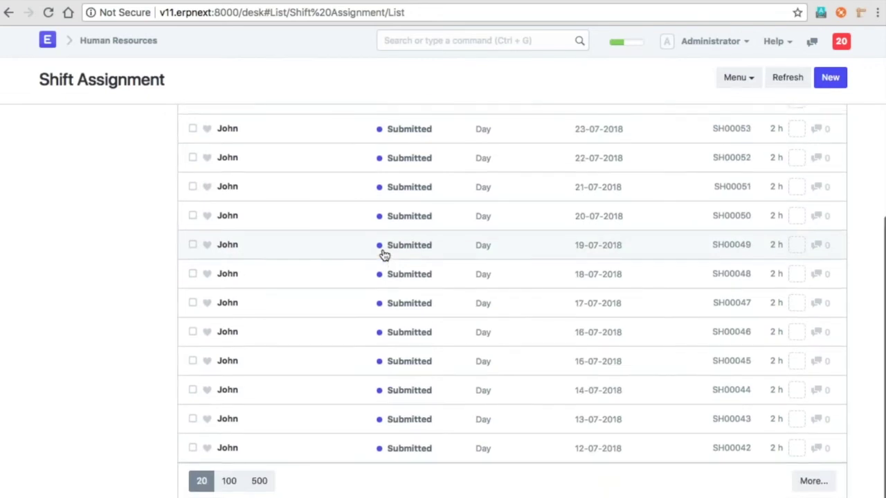
scroll(384, 255, "up", 5)
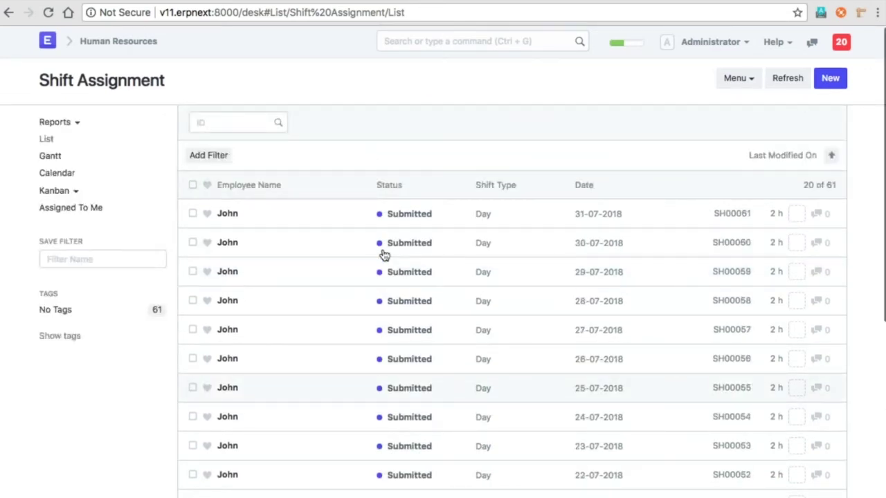
- From the Human Resources module, open Staffing Plan and view the fields of a blank new staffing plan
left_click(134, 42)
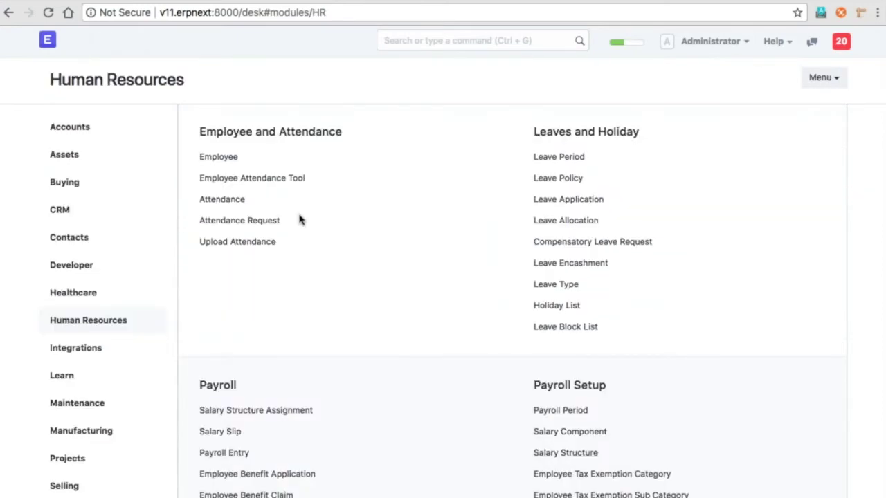
scroll(299, 220, "down", 4)
scroll(299, 220, "down", 1)
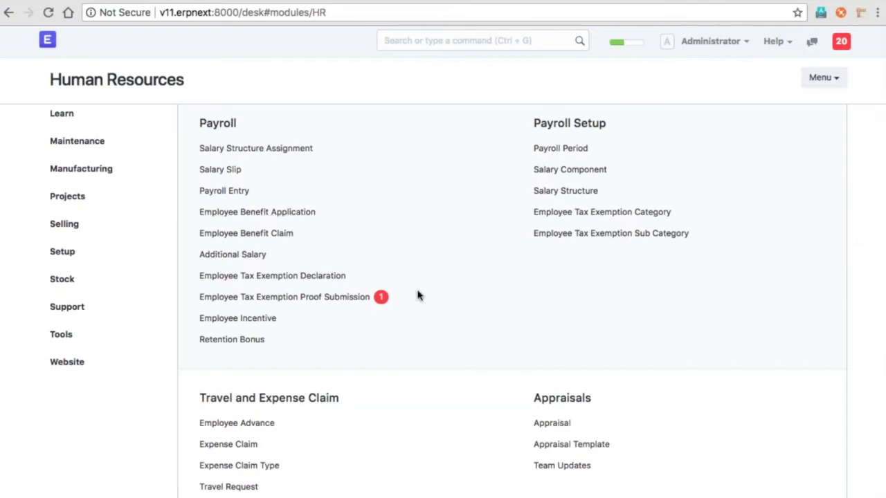
scroll(425, 300, "down", 1)
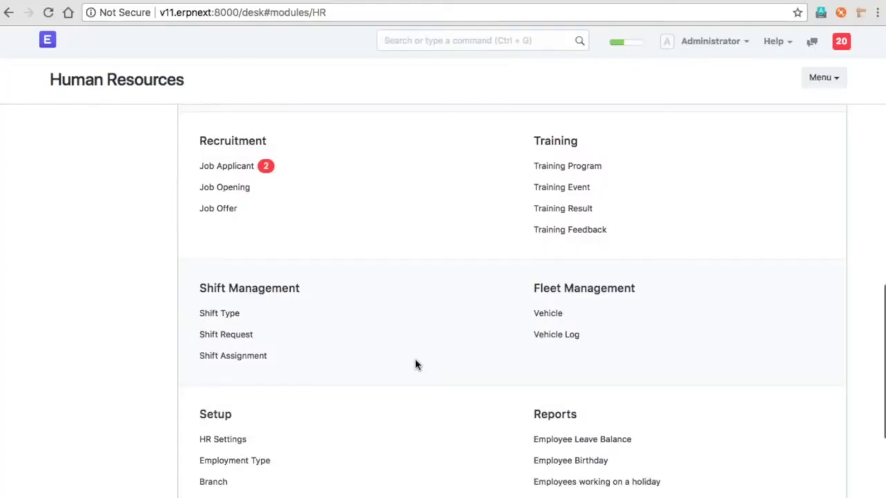
scroll(415, 365, "down", 3)
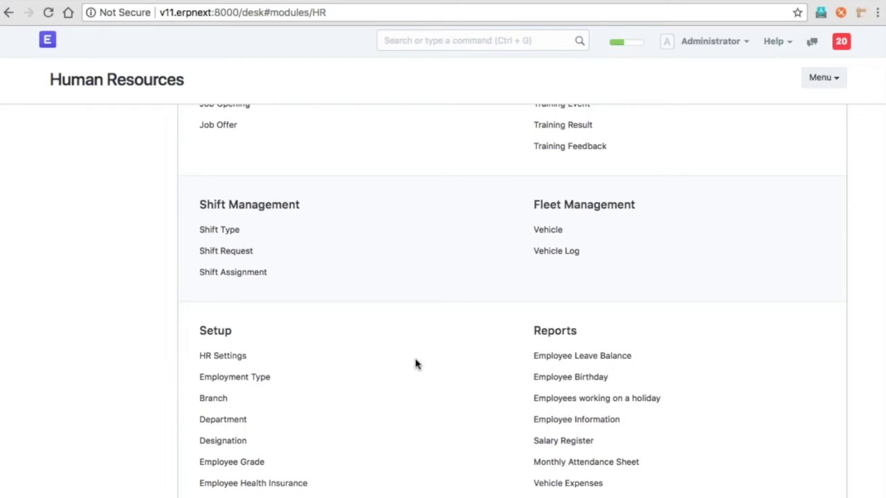
scroll(415, 365, "down", 1)
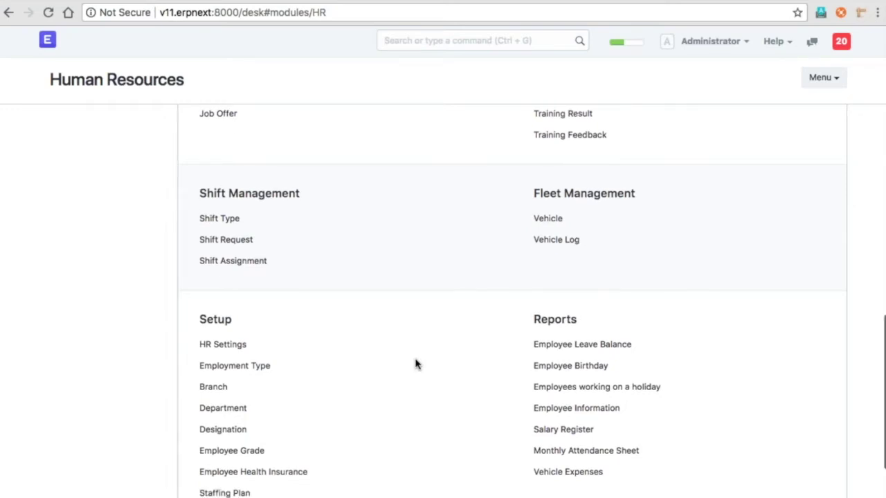
scroll(415, 365, "down", 2)
left_click(224, 471)
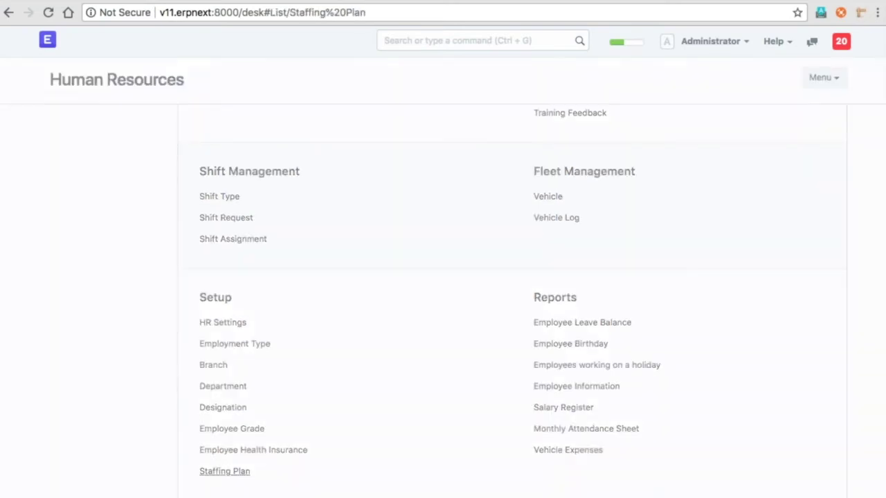
left_click(503, 332)
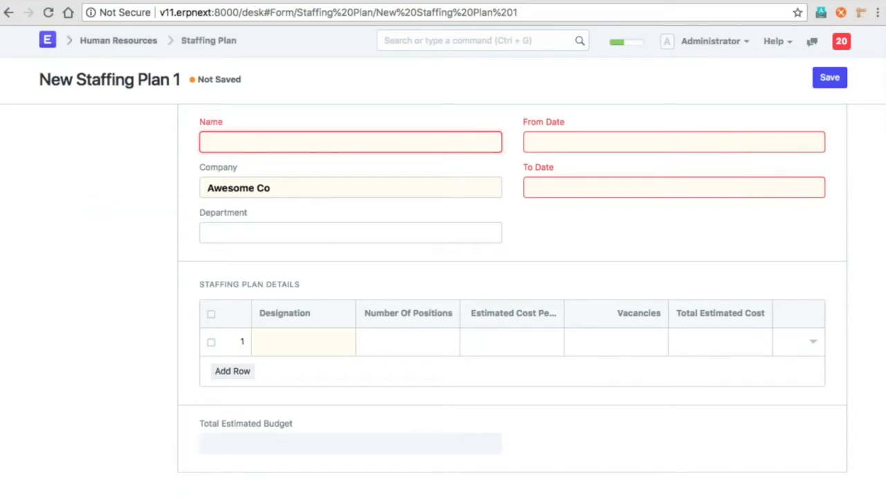
- Open the company list as a tree and expand Awesome Group to examine its child companies
left_click(103, 43)
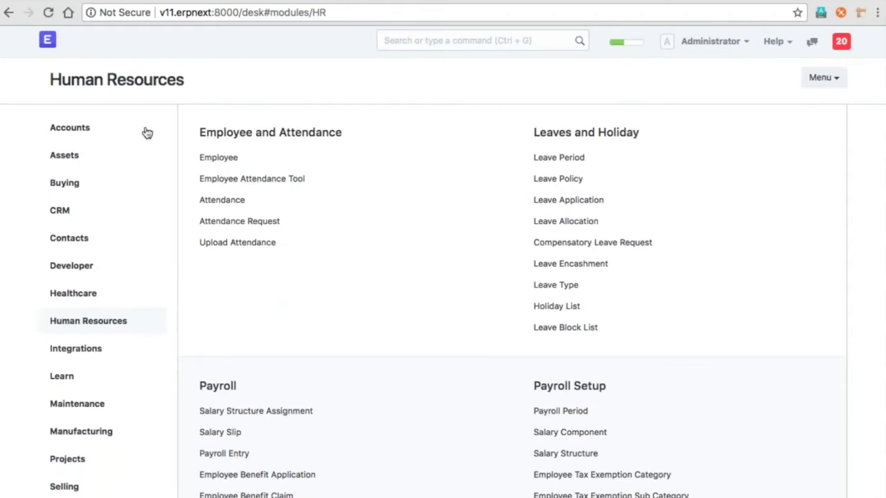
left_click(148, 133)
left_click(553, 159)
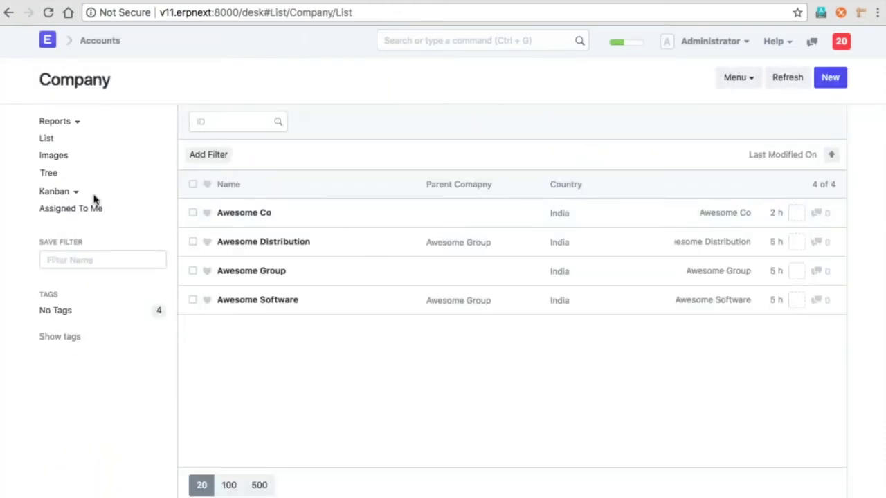
left_click(50, 173)
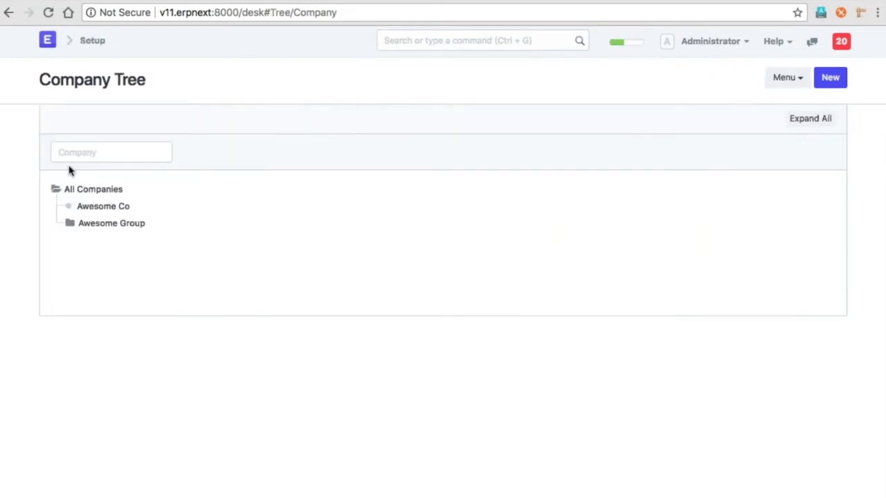
left_click(107, 224)
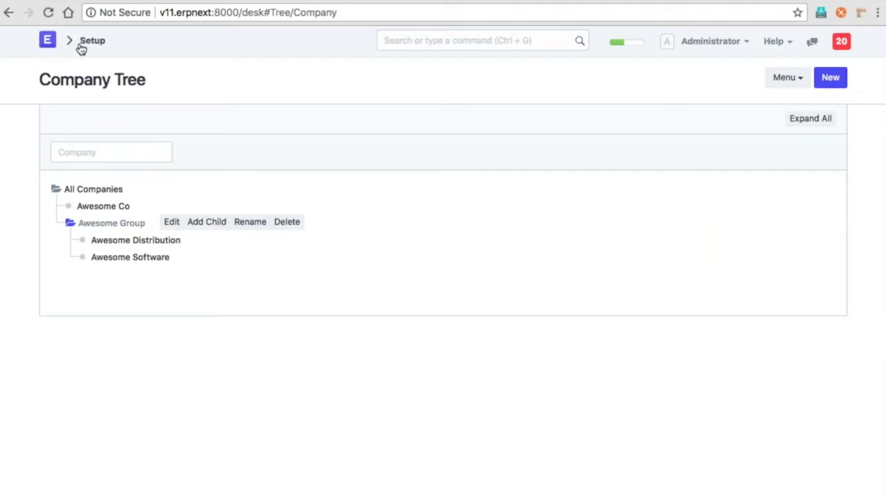
- Find the Staffing Plan list through search and start a new staffing plan for the company Awesome Group
left_click(419, 43)
type("Staffi")
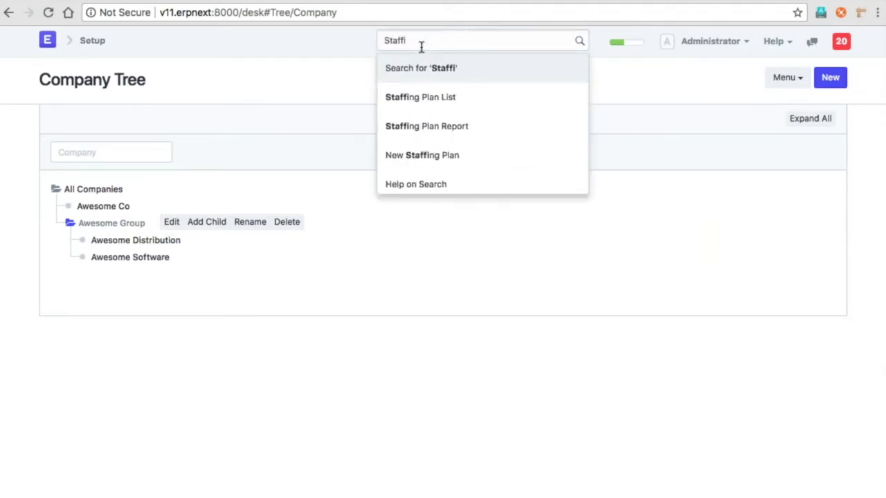
left_click(439, 99)
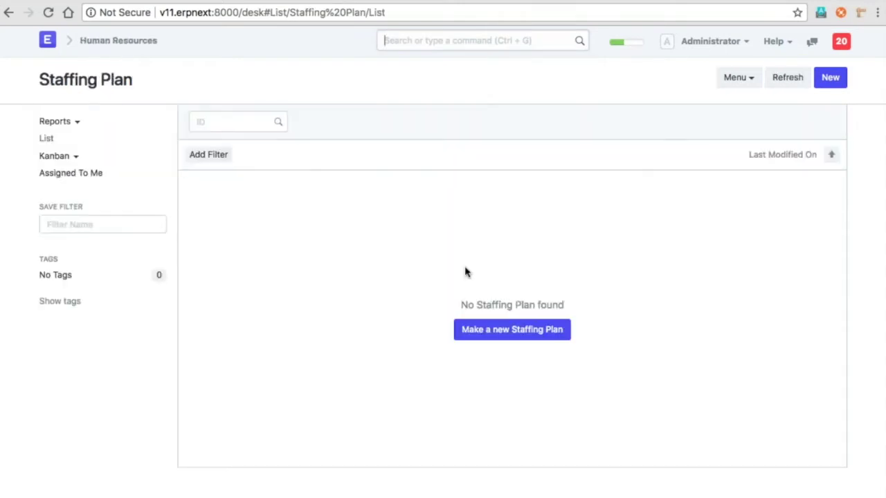
left_click(540, 330)
left_click(270, 187)
key("BackSpace")
key("BackSpace")
key("BackSpace")
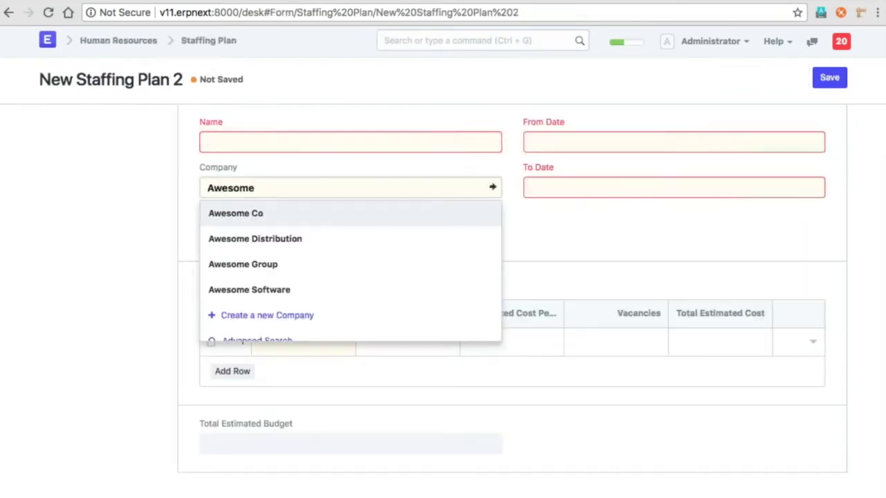
left_click(255, 265)
- Name the staffing plan 2018 and set its period from 01-04-2018 to 31-03-2019
left_click(207, 142)
type("2018")
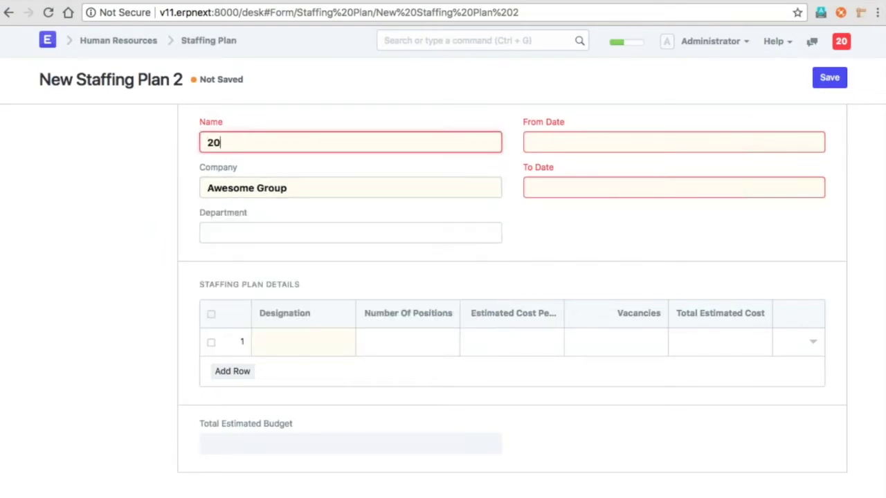
left_click(547, 142)
left_click(541, 180)
left_click(541, 180)
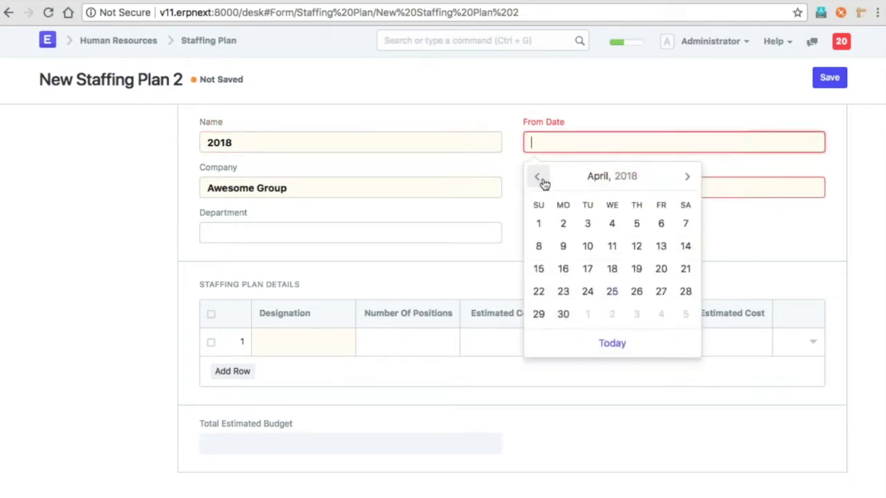
left_click(541, 223)
left_click(586, 188)
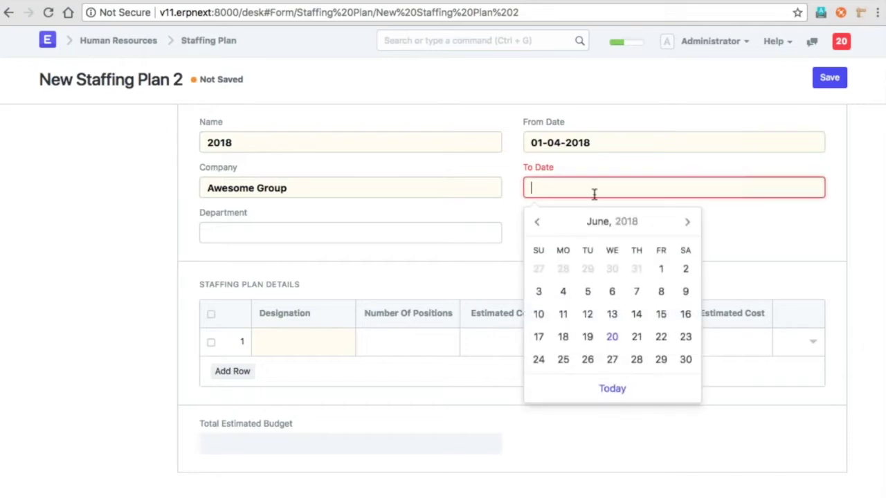
type("31-03-2019")
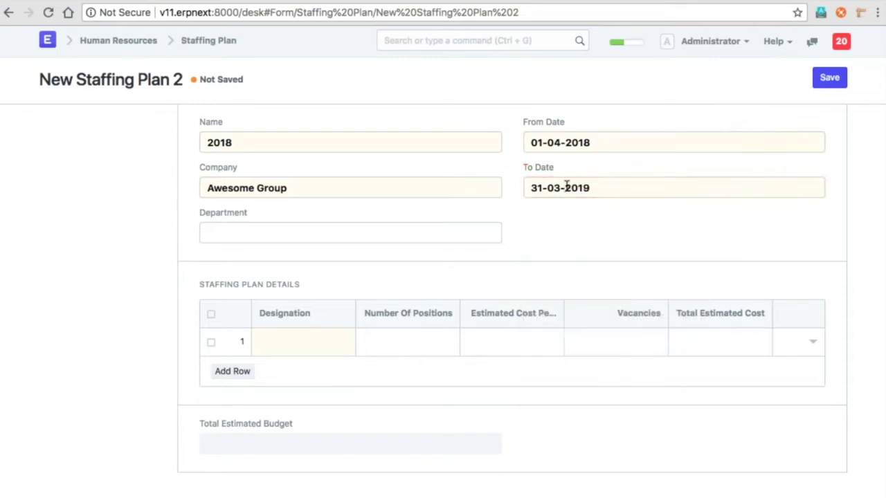
- Add the designations Software Developer and Designer as two rows in the staffing plan details
left_click(303, 341)
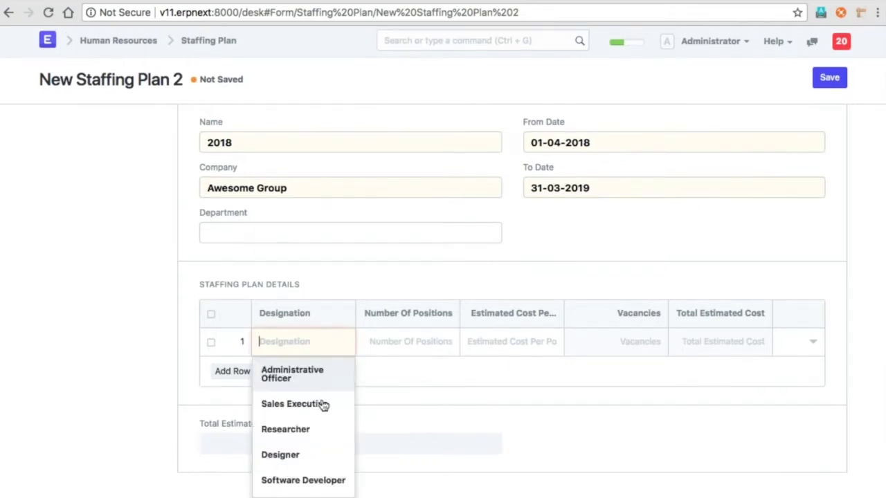
left_click(319, 479)
left_click(234, 371)
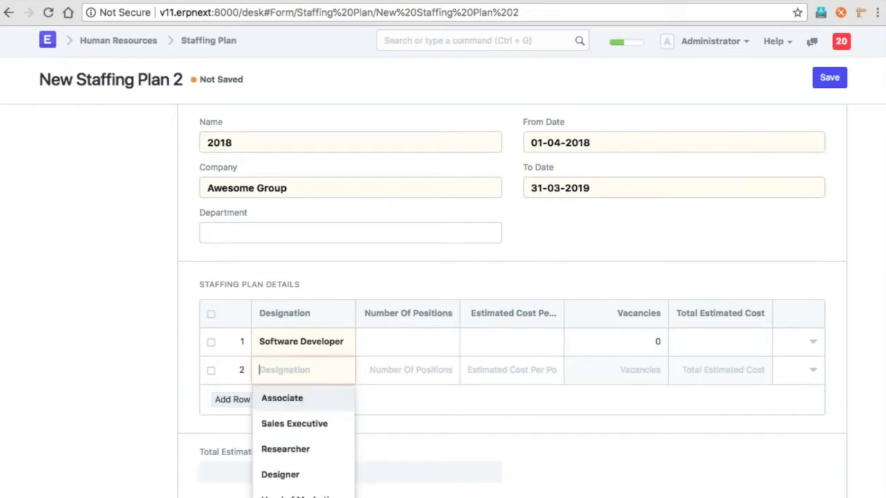
scroll(303, 443, "down", 3)
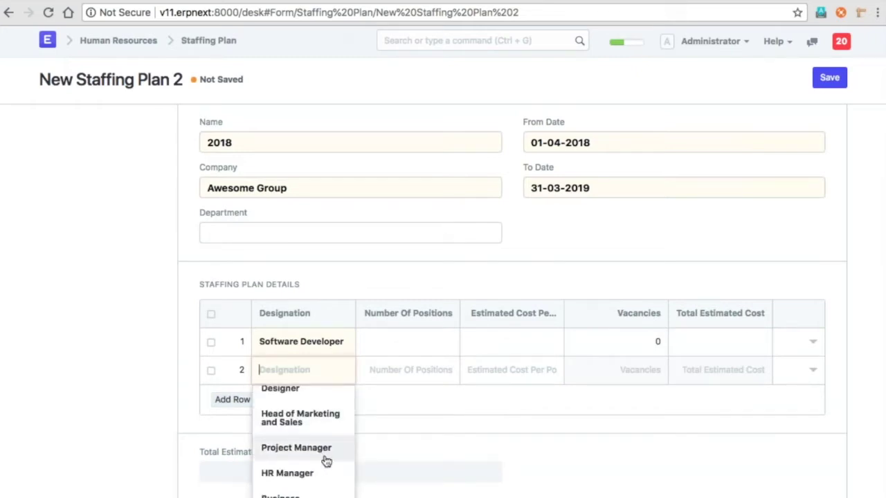
scroll(309, 429, "up", 1)
left_click(306, 408)
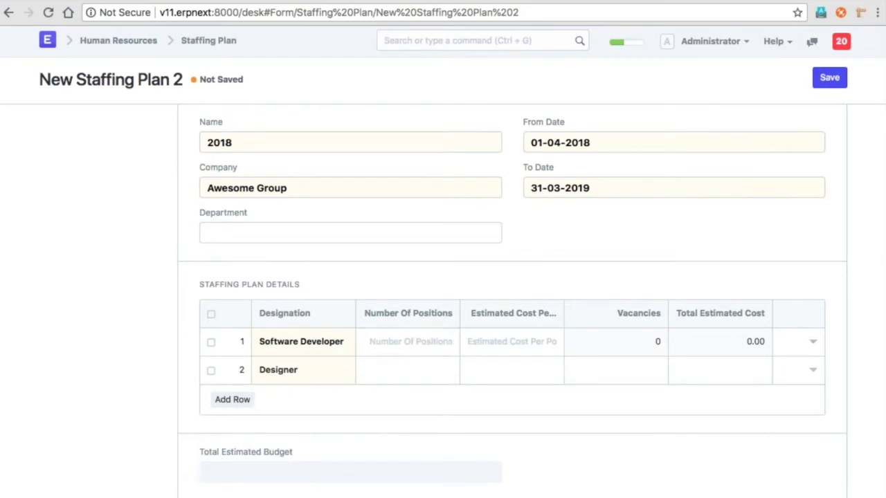
- Set the Software Developer row to 30 positions with an estimated cost per position of 5,00,000
left_click(814, 343)
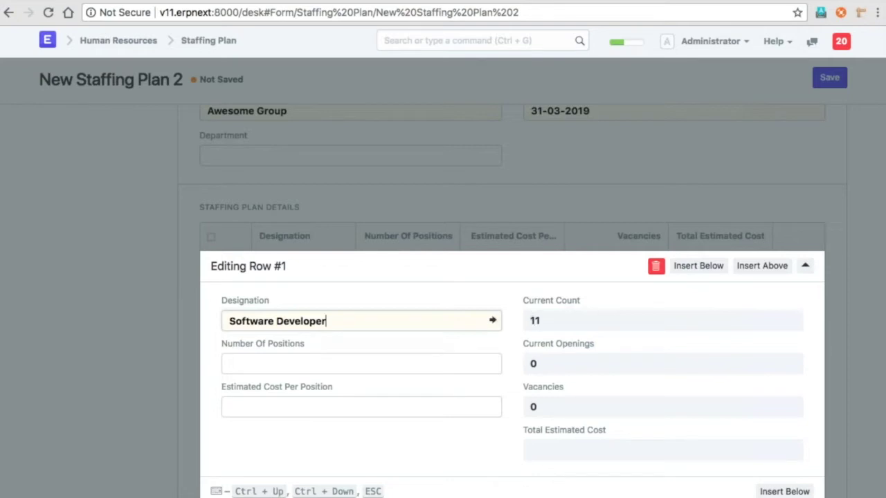
left_click(361, 364)
type("3")
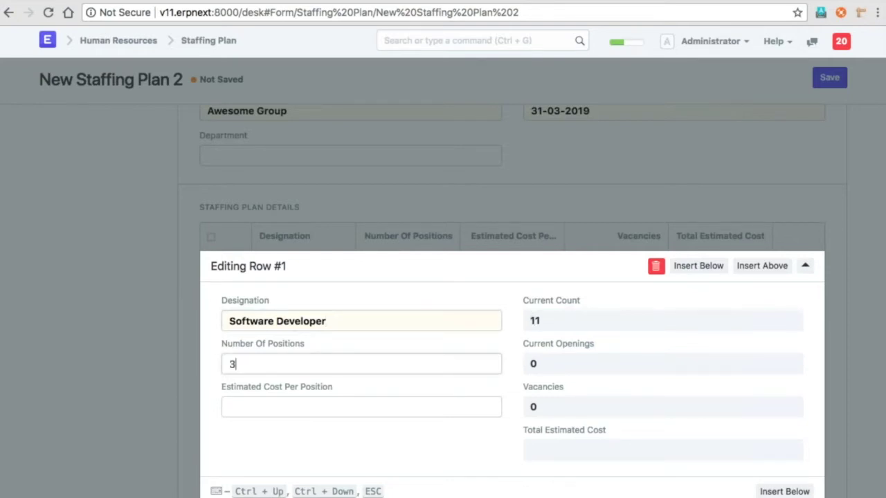
type("0")
left_click(535, 408)
key("shift+Tab")
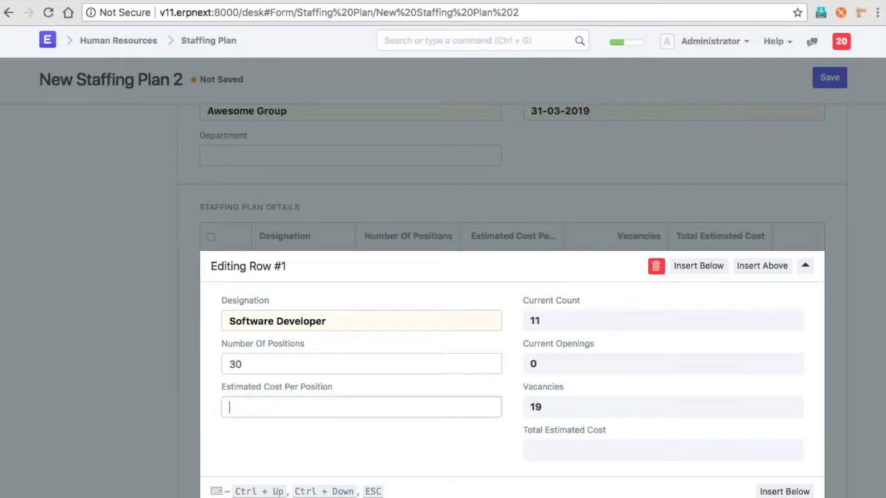
type("2")
key("BackSpace")
type("5,00,000")
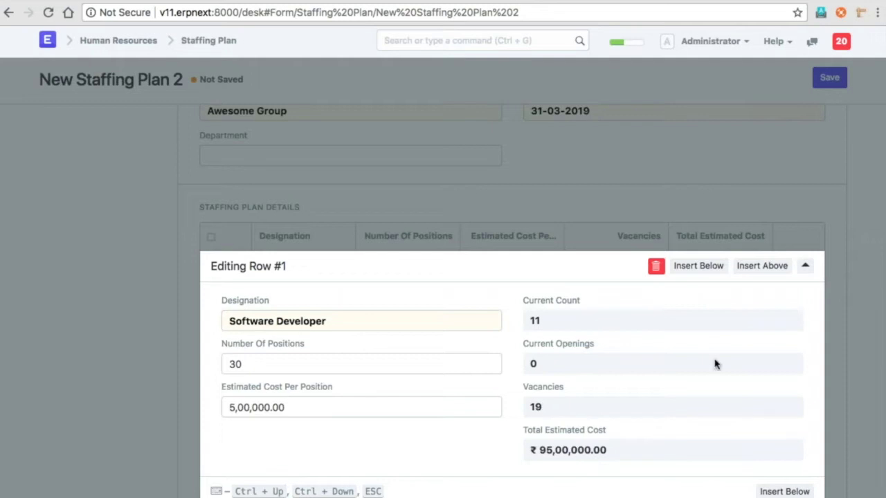
left_click(807, 268)
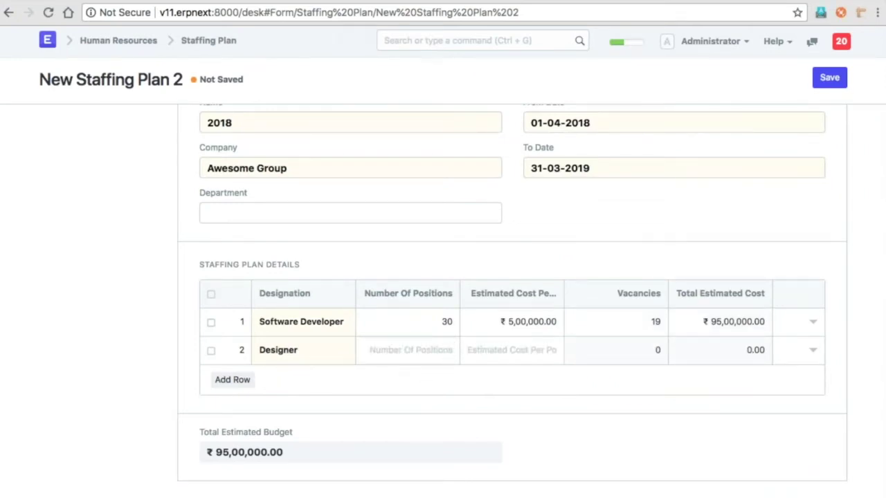
- Set the Designer row to 10 positions with an estimated cost per position of 4,00,000
type("2")
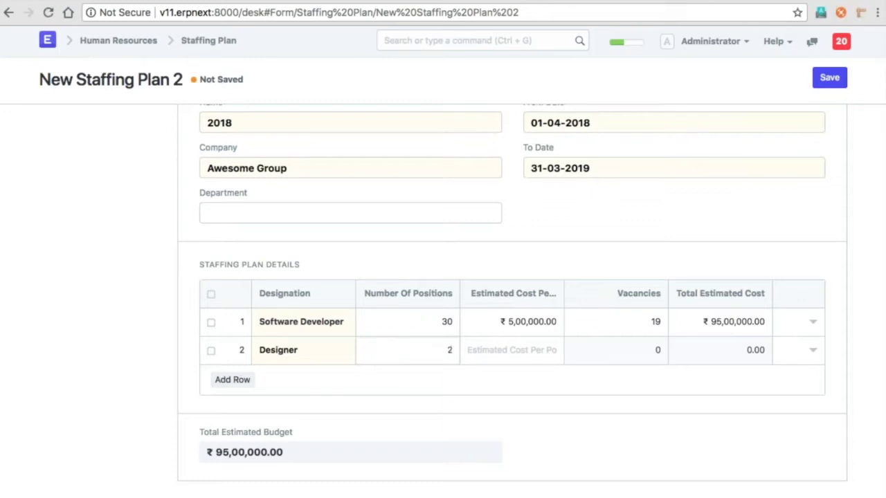
key("BackSpace")
type("10")
key("Tab")
type("4,00,")
type("00000")
left_click(542, 422)
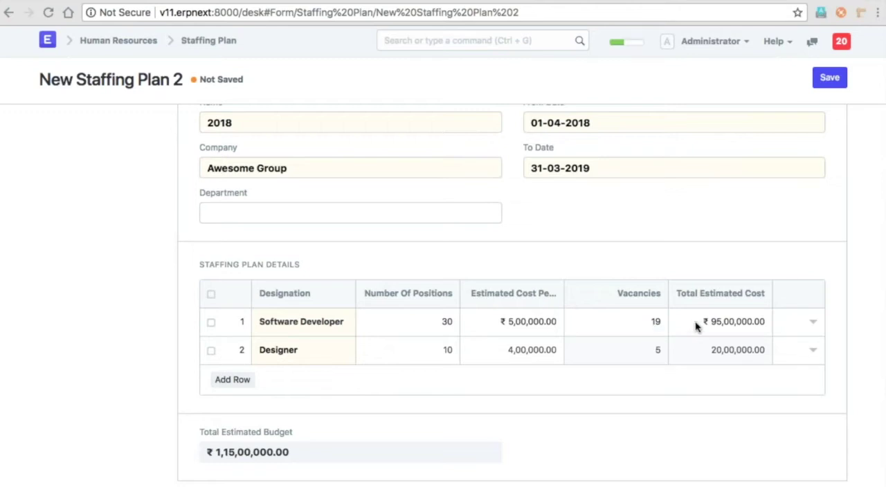
- View the full details of the Software Developer and Designer rows to examine current count, openings, vacancies and total estimated cost
left_click(814, 322)
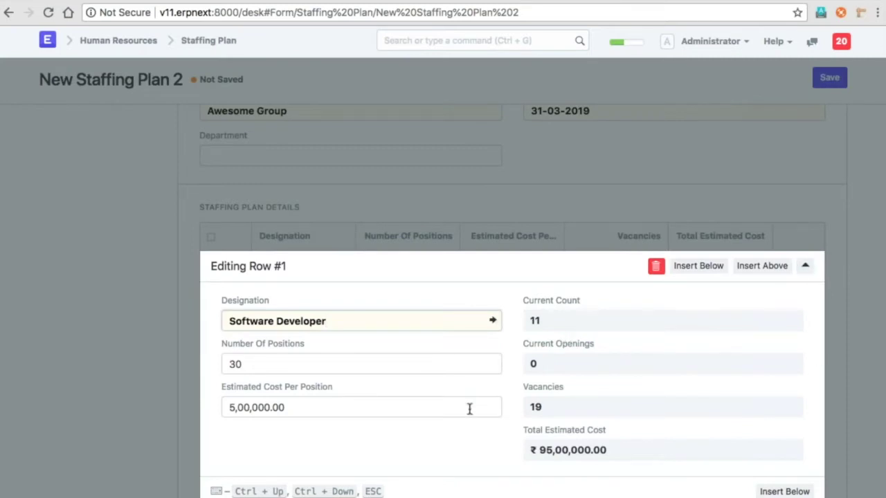
left_click(805, 267)
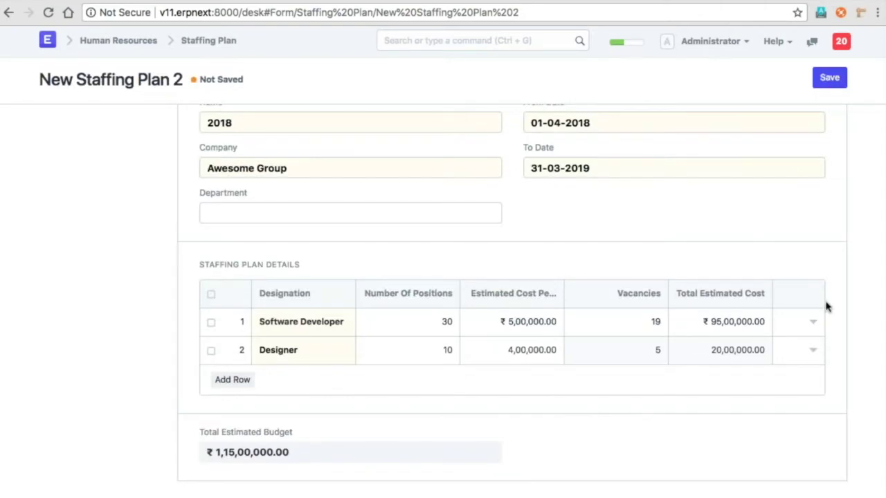
left_click(811, 350)
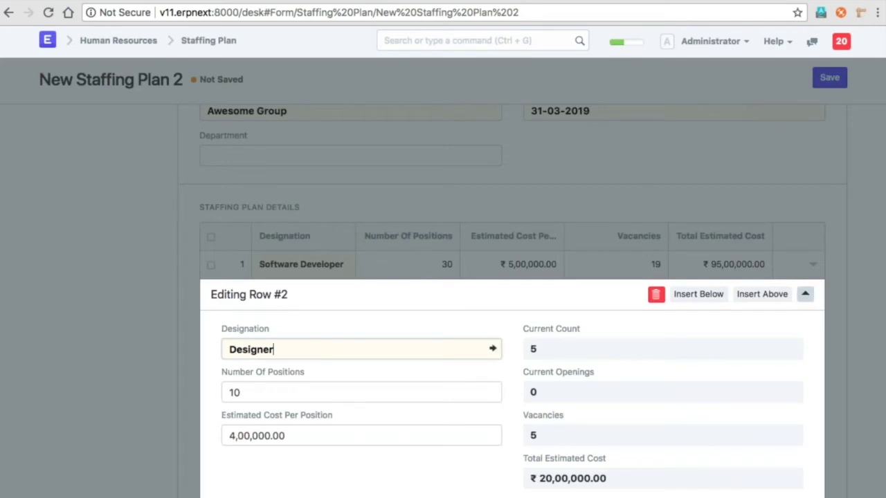
left_click(804, 295)
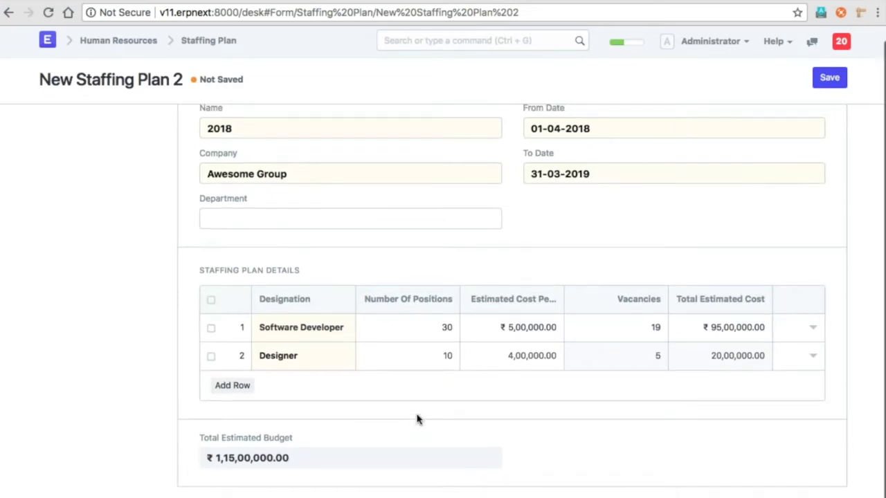
- Save the 2018 staffing plan and return to the Staffing Plan list
left_click(835, 82)
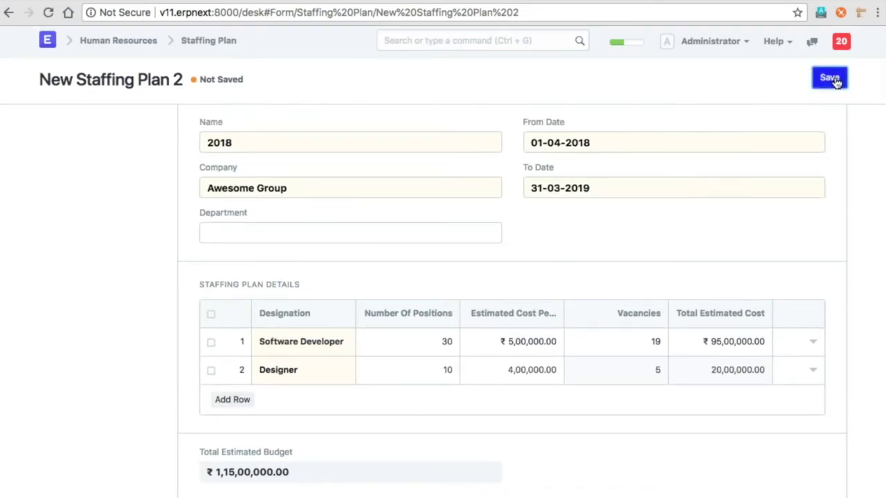
left_click(208, 40)
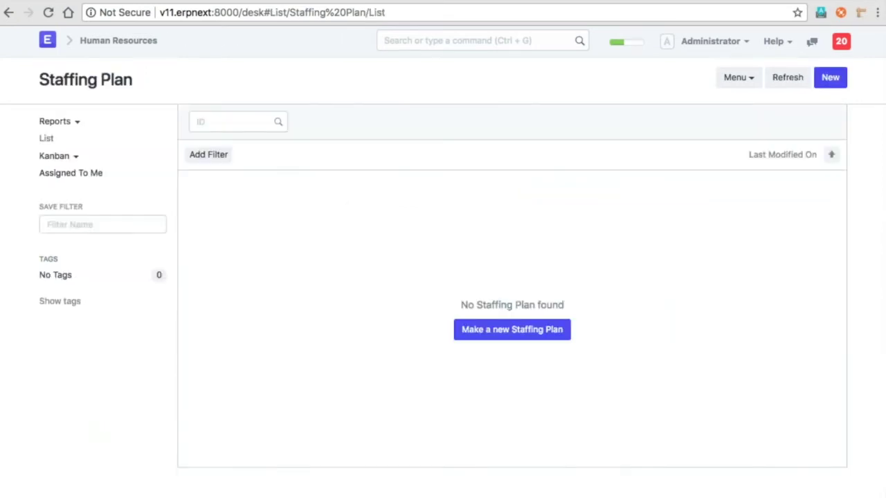
- Start a new job opening from the Recruitment section of the Human Resources module
left_click(108, 39)
scroll(356, 208, "down", 5)
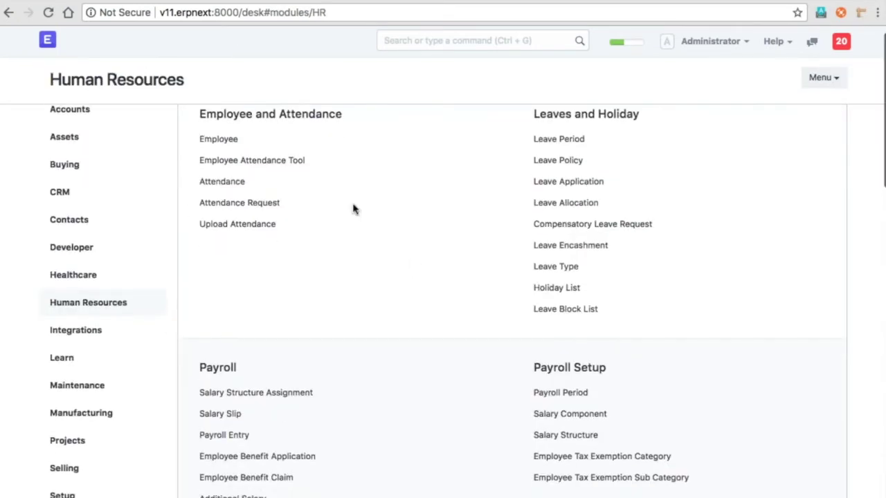
scroll(354, 208, "down", 2)
scroll(354, 207, "up", 4)
scroll(420, 346, "down", 2)
scroll(421, 400, "up", 1)
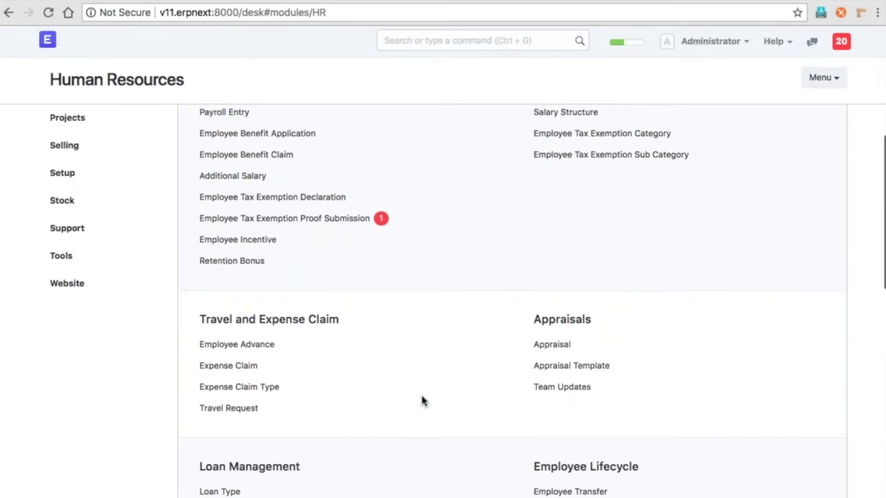
scroll(424, 401, "down", 4)
scroll(423, 401, "down", 1)
left_click(230, 345)
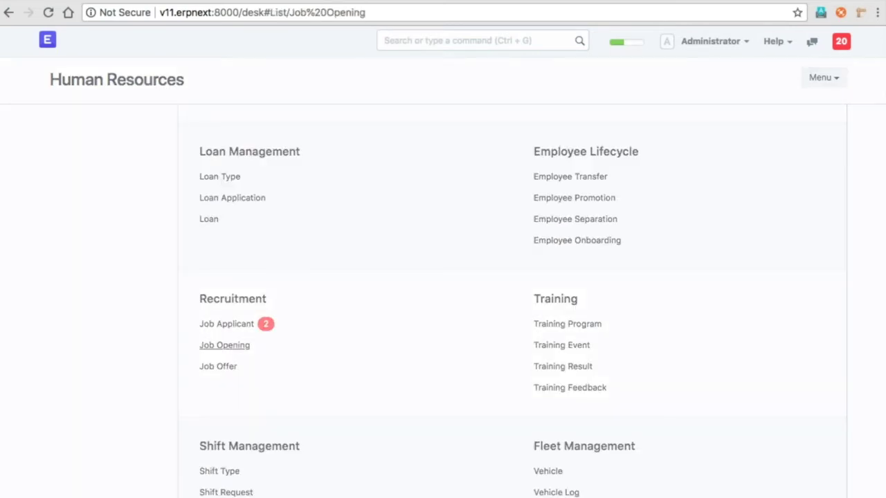
left_click(506, 330)
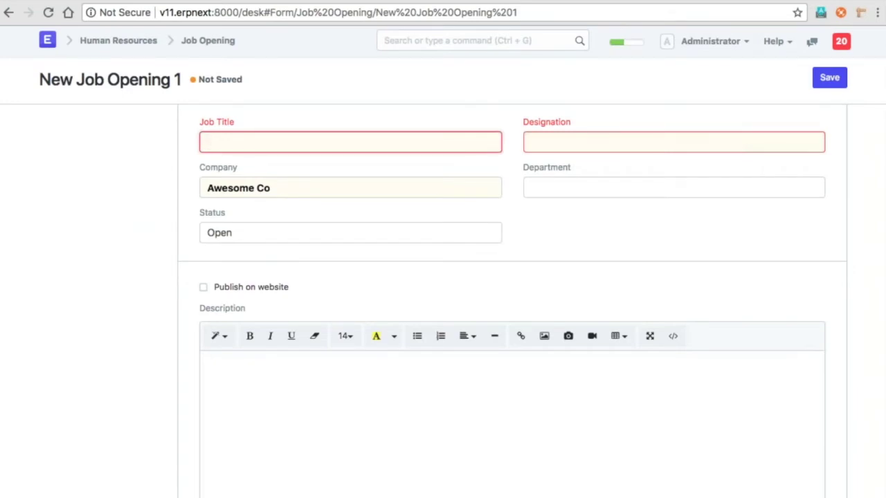
- Enter SD as the job title and choose Awesome Software as the company for the job opening
type("sof")
key("ctrl+a")
type("SD")
key("Tab")
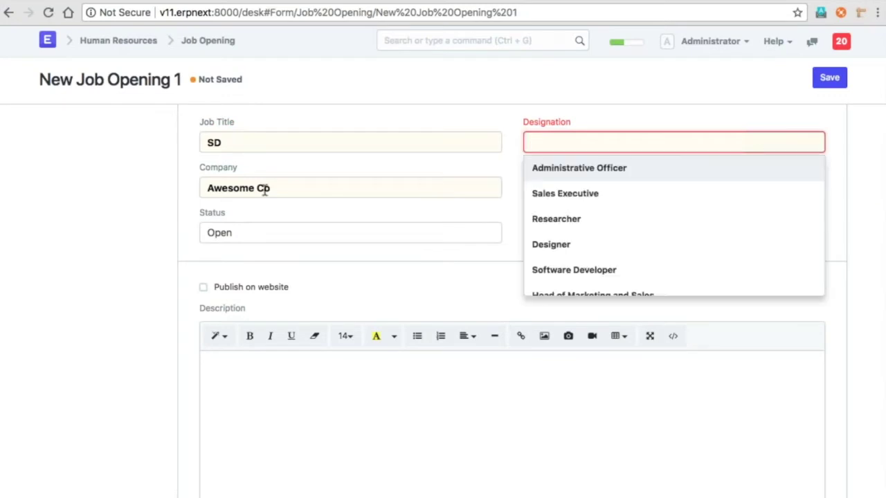
left_click(264, 190)
key("BackSpace")
key("BackSpace")
key("BackSpace")
key("Down")
key("Down")
key("Down")
key("Return")
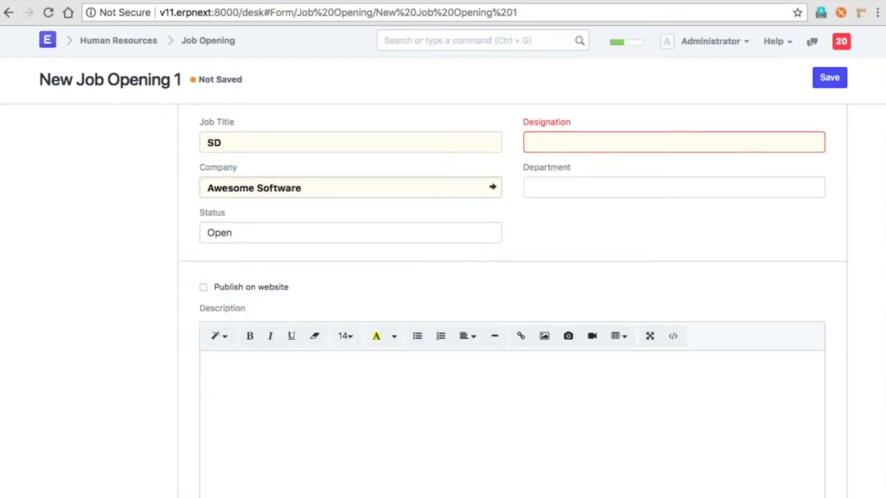
- Set the job opening's designation to Software Developer to bring in its staffing plan details
left_click(554, 142)
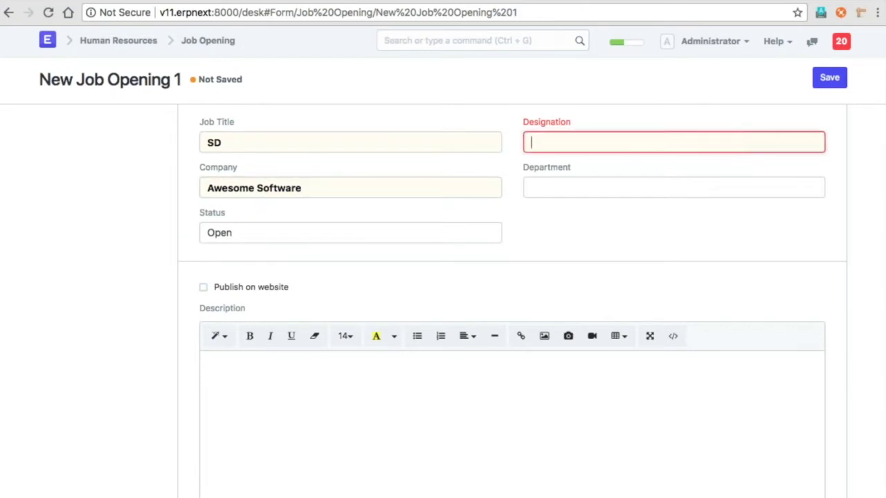
key("Down")
key("Down")
key("Down")
key("Down")
key("Return")
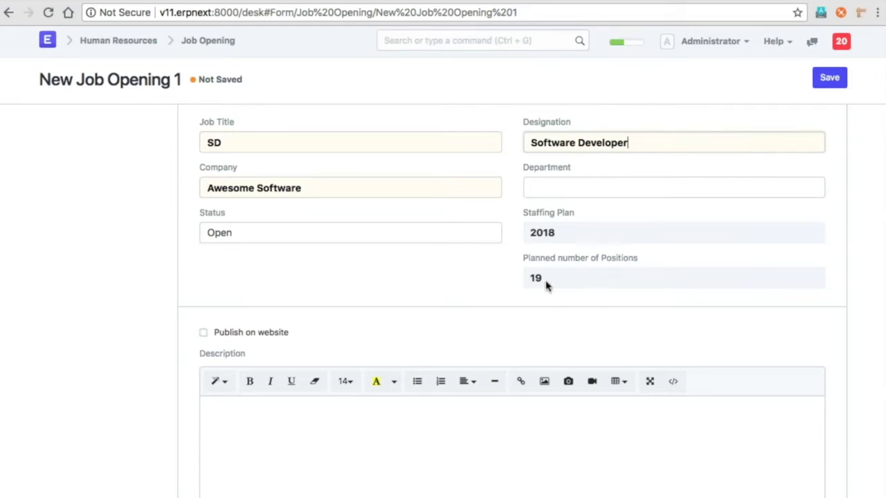
- Leave the job opening unsaved and start a new staffing plan from the Human Resources setup section
left_click(155, 43)
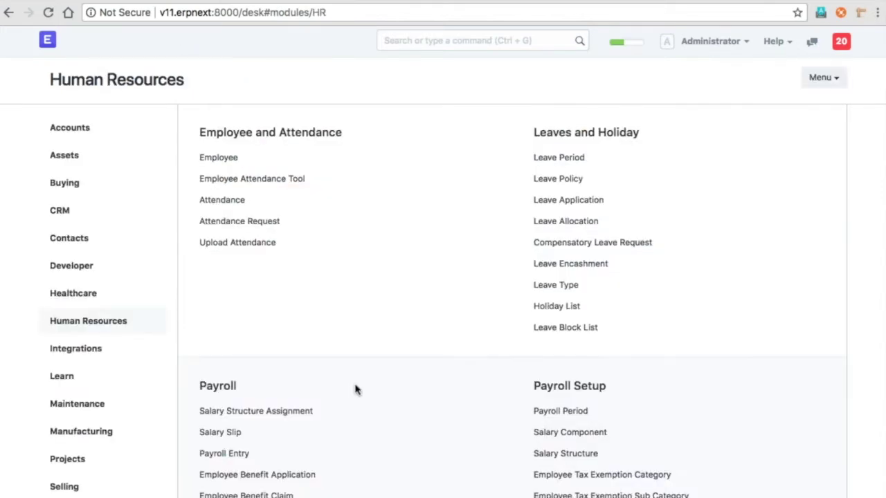
scroll(355, 390, "down", 15)
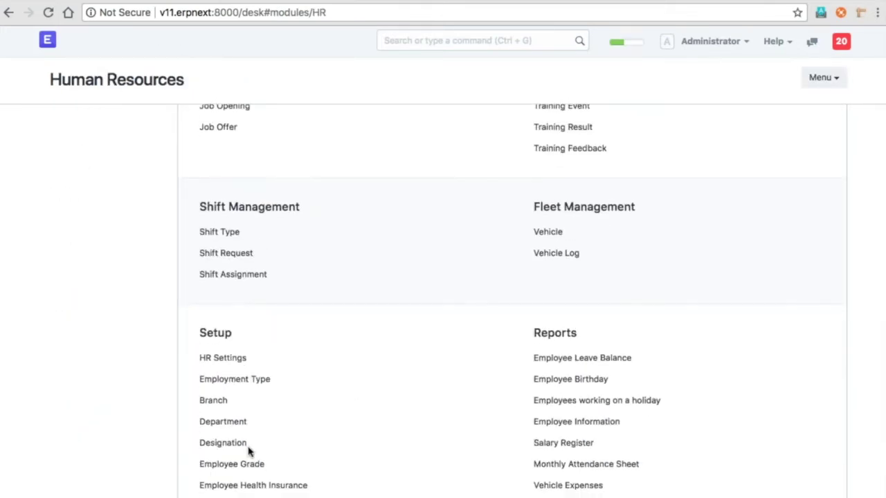
scroll(318, 362, "down", 3)
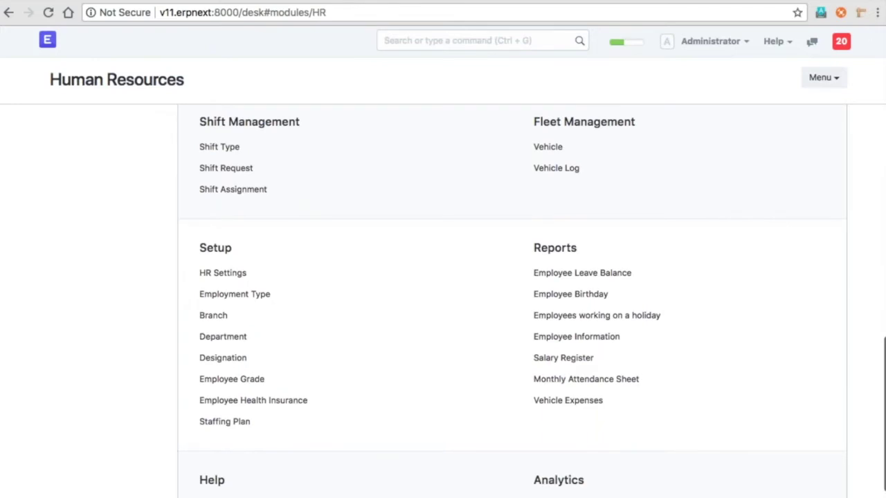
left_click(223, 423)
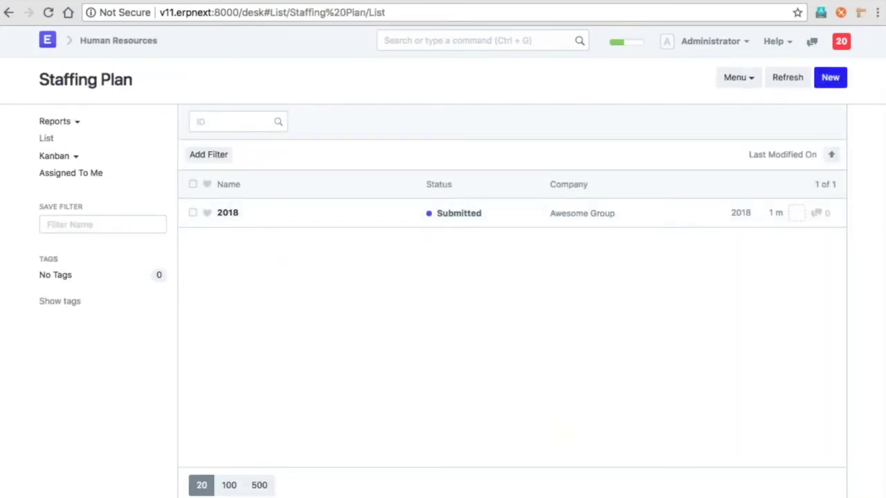
left_click(837, 77)
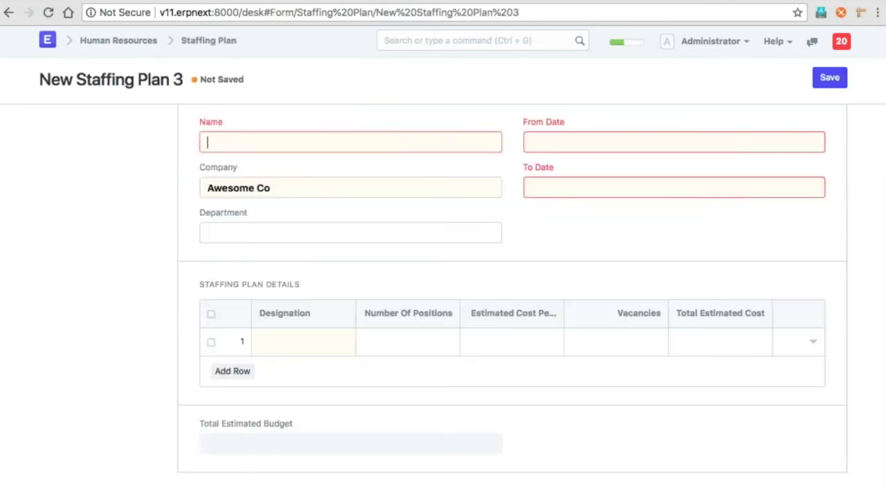
- Assign the new staffing plan to the company Awesome Software and name it 2018-AS
left_click(261, 194)
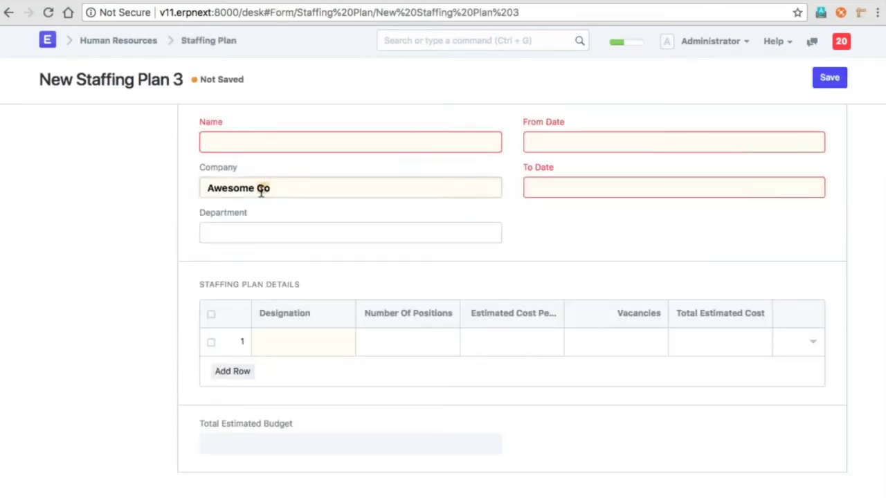
key("BackSpace")
key("BackSpace")
key("BackSpace")
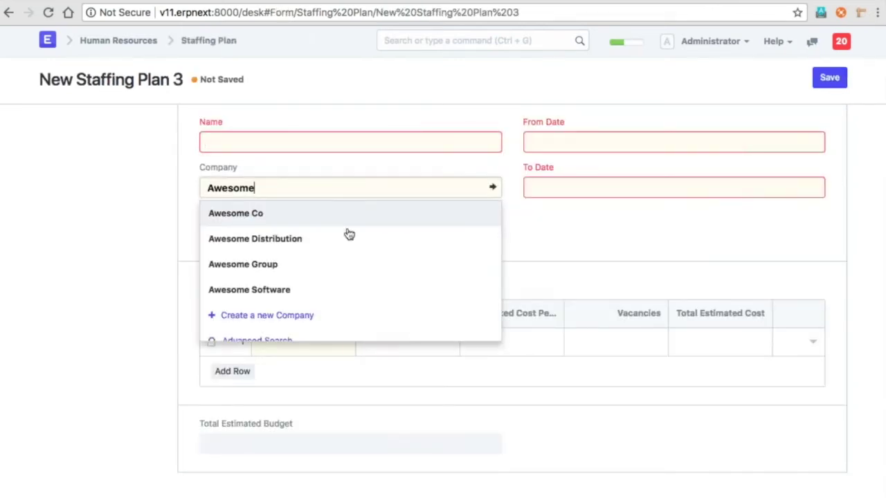
left_click(308, 290)
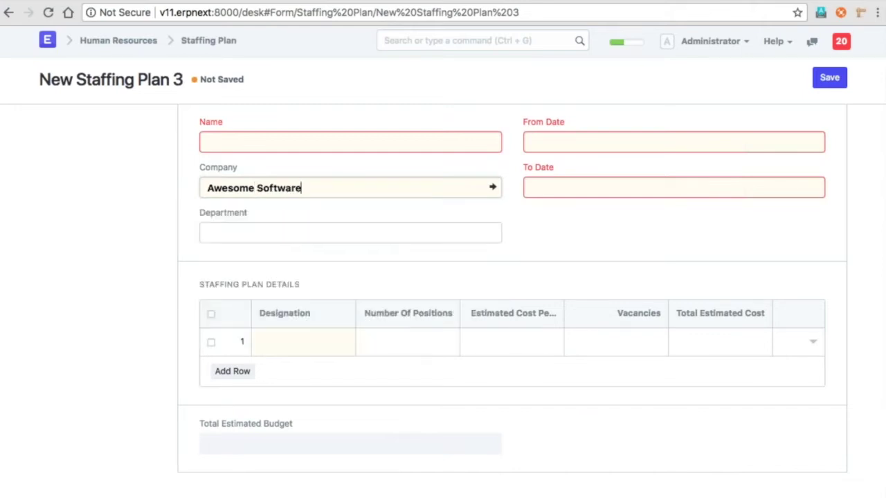
left_click(305, 144)
type("AS")
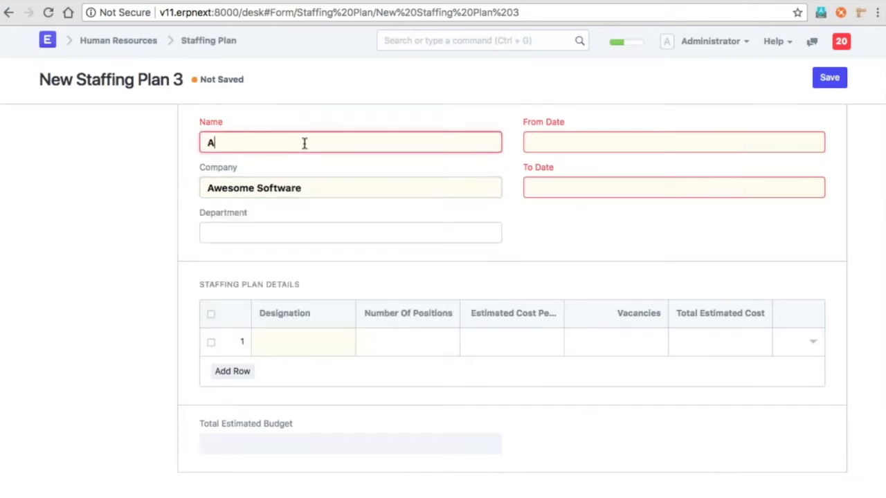
key("BackSpace")
key("BackSpace")
type("2018-AS")
- Set the 2018-AS plan's period from 01-04-2018 to 31-03-2019
left_click(556, 143)
left_click(539, 227)
double_click(565, 187)
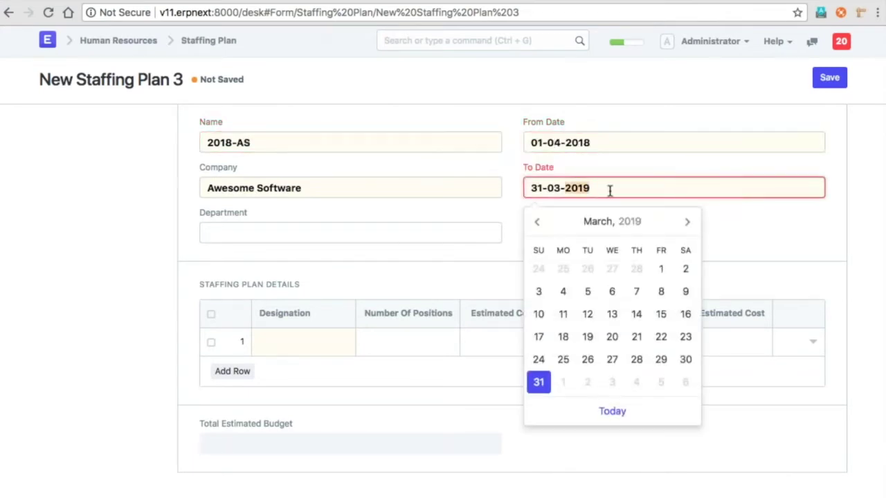
left_click(540, 383)
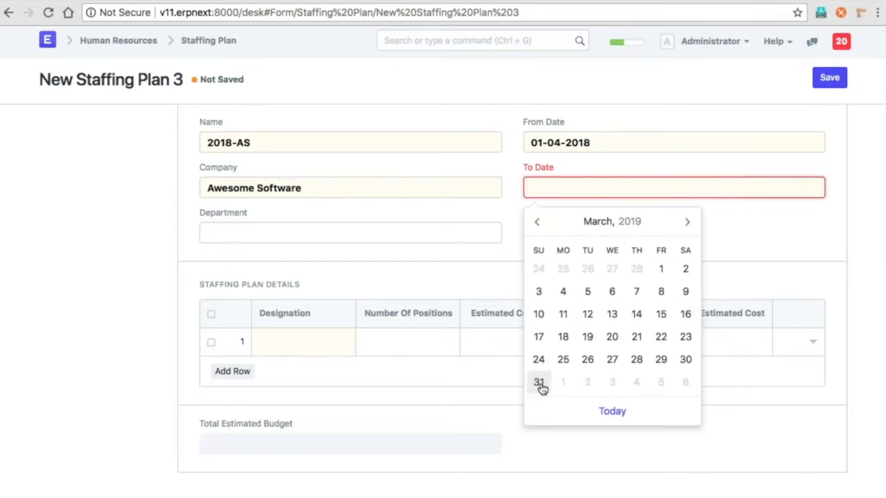
left_click(540, 383)
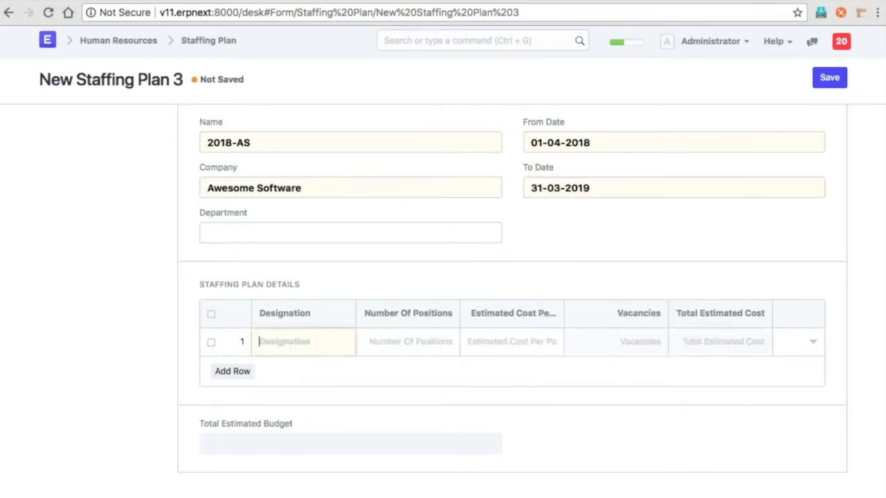
- Fill the first staffing detail row with Software Developer, 50 positions and an estimated cost per position of 5,00,000
type("S")
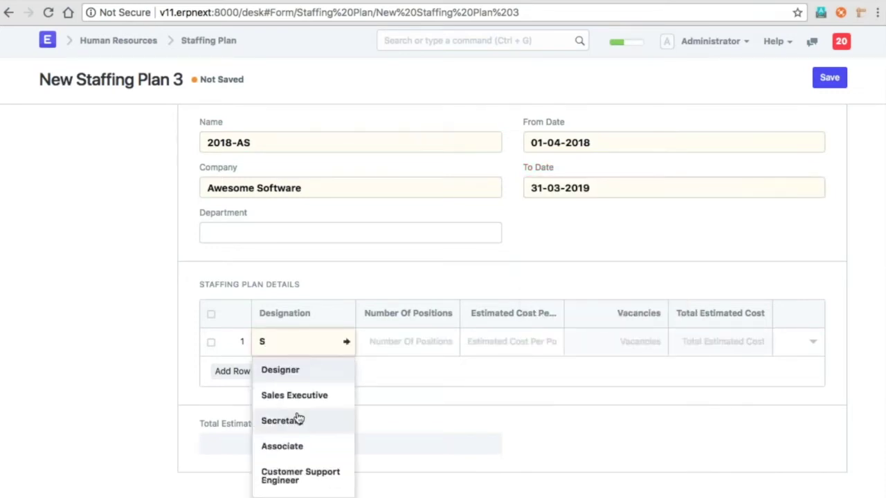
scroll(307, 469, "down", 3)
left_click(310, 451)
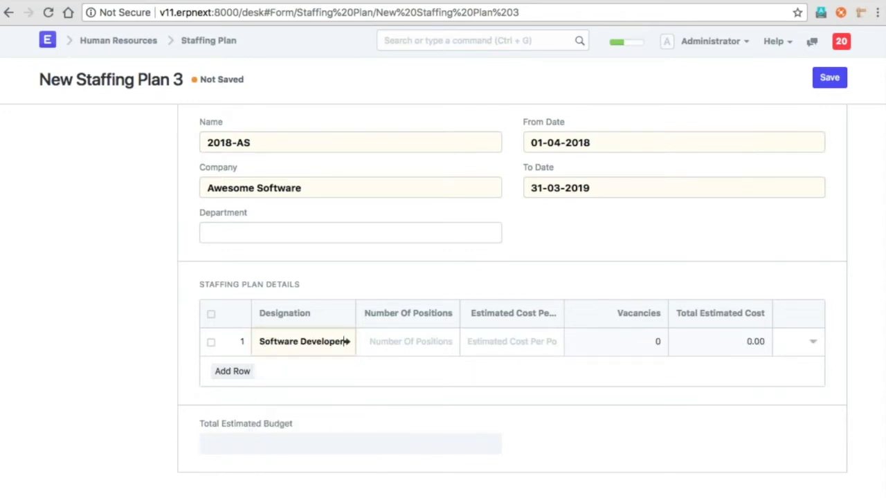
left_click(813, 341)
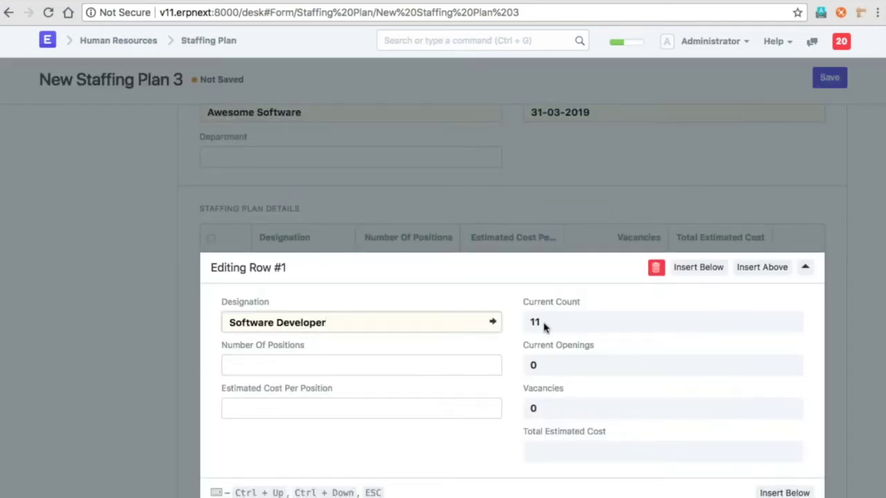
left_click(362, 365)
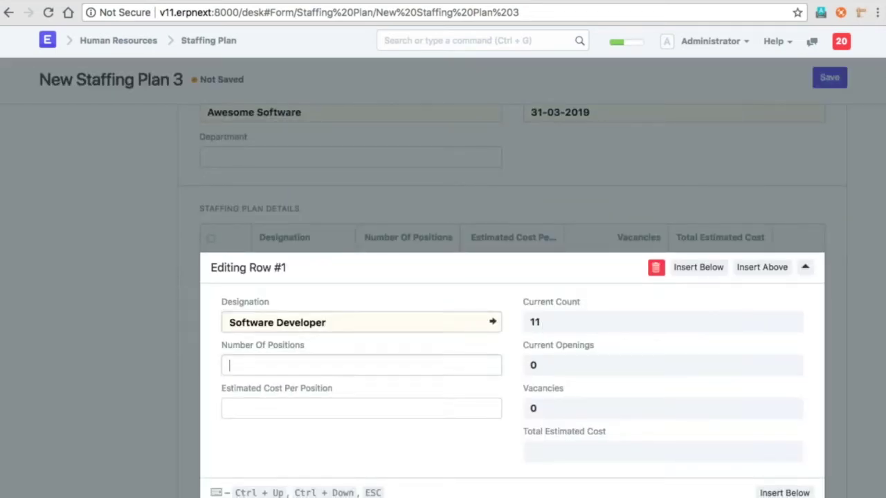
type("50")
left_click(321, 402)
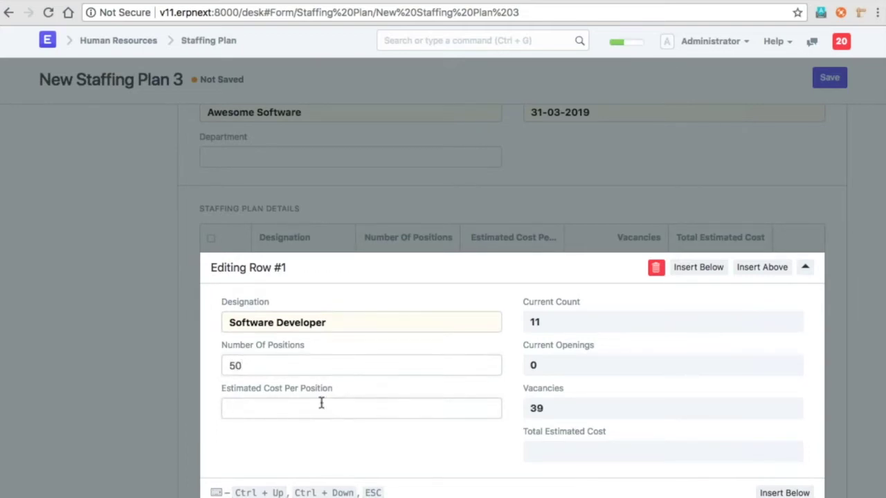
type("500000")
key("Escape")
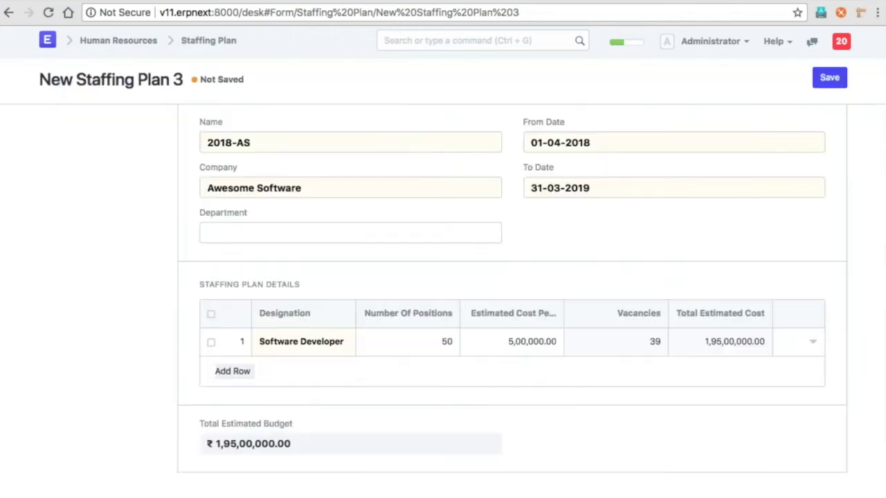
- Try to save the 2018-AS staffing plan with 50 Software Developer positions
left_click(827, 83)
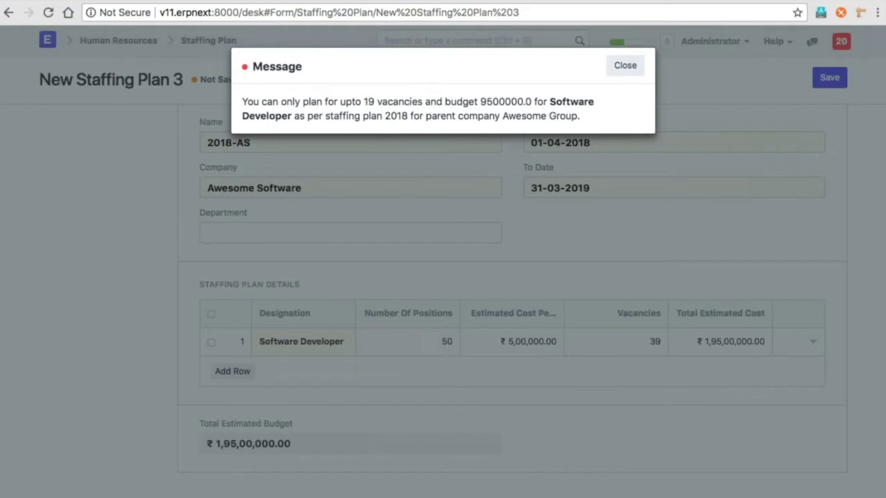
left_click(625, 66)
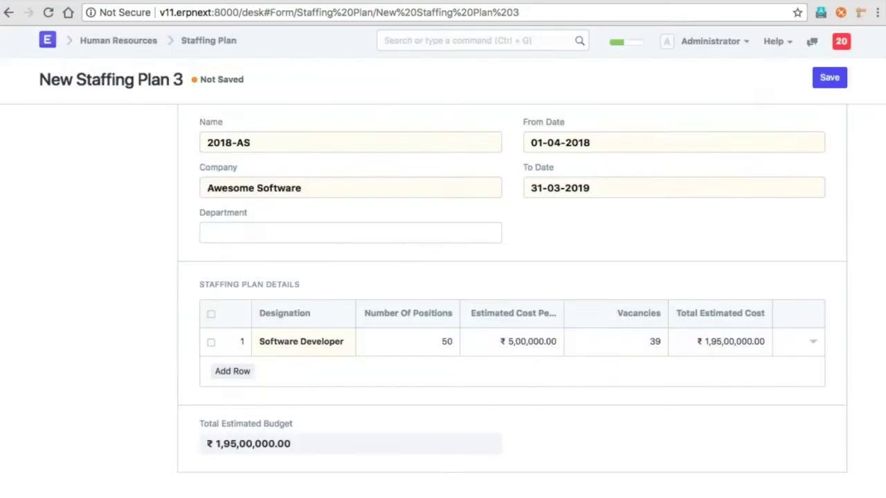
left_click(447, 341)
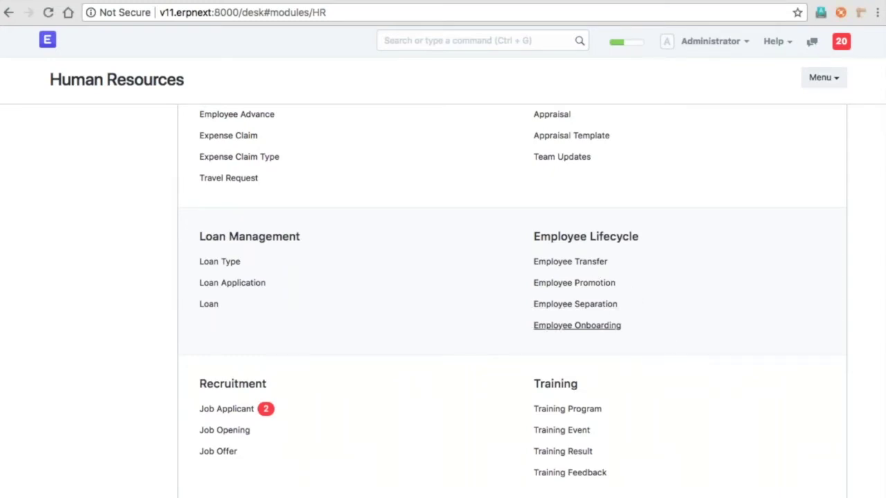
- View the Employee Onboarding list, and open the Software Developer onboarding template to examine its activities, users and roles
left_click(577, 325)
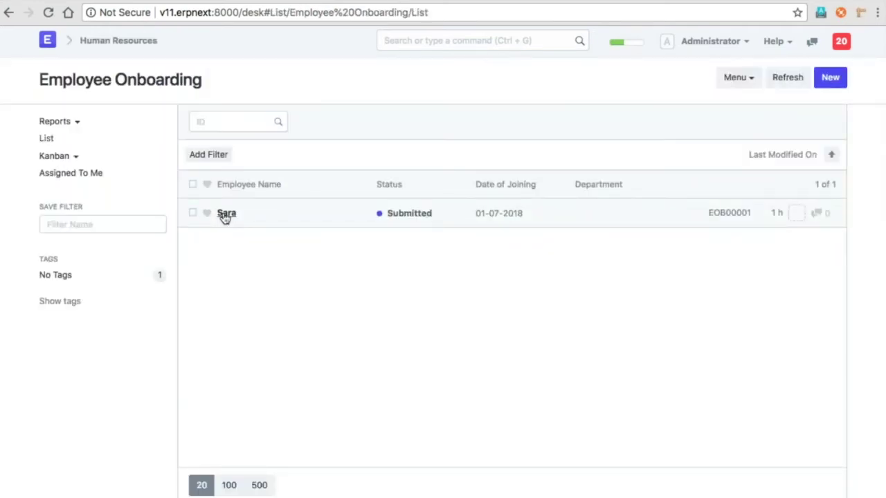
left_click(450, 40)
type("Emp")
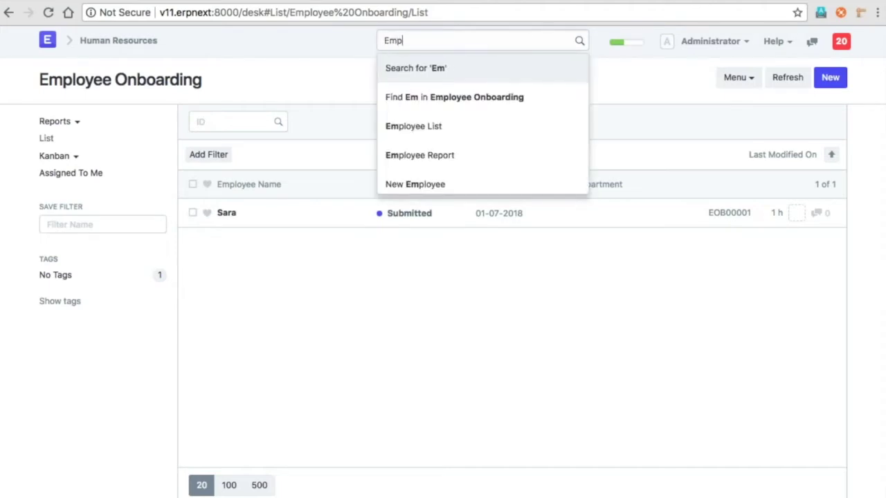
type("loyee on")
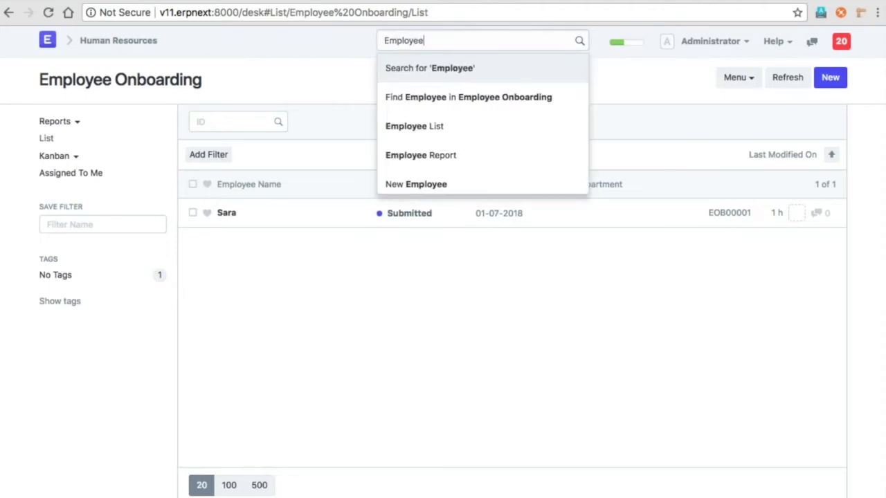
key("Down")
key("Down")
key("Down")
key("Down")
key("Down")
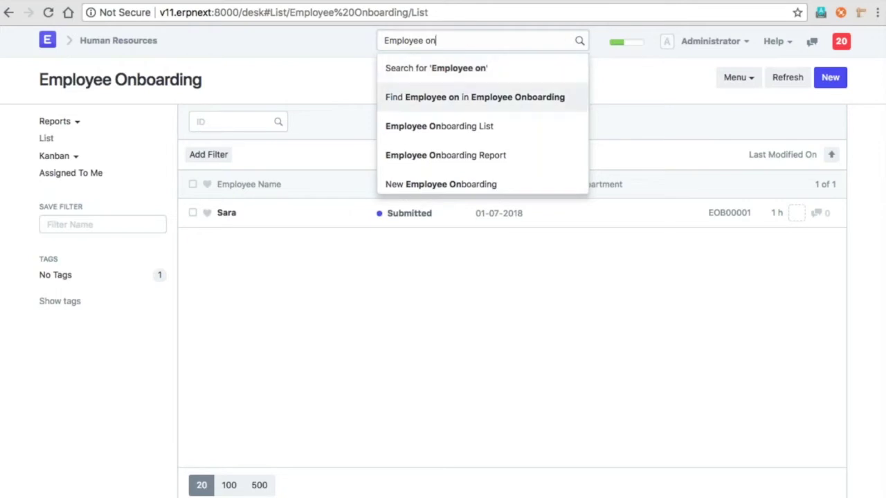
key("Return")
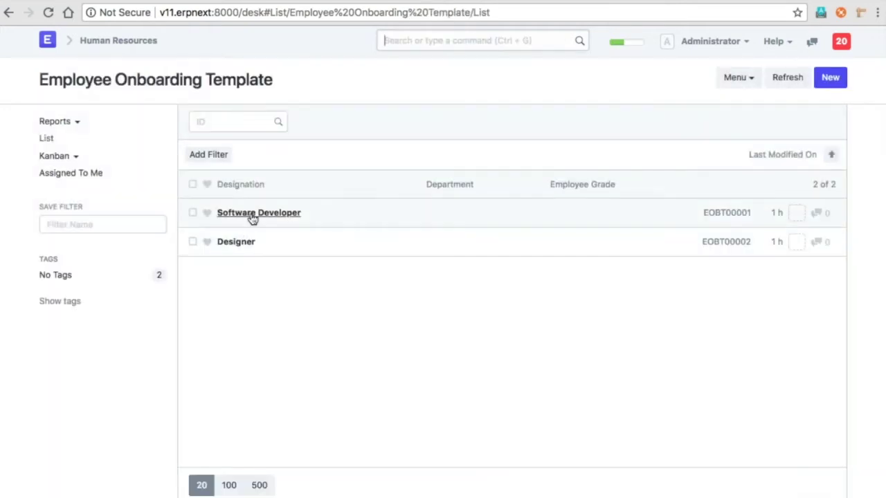
left_click(252, 214)
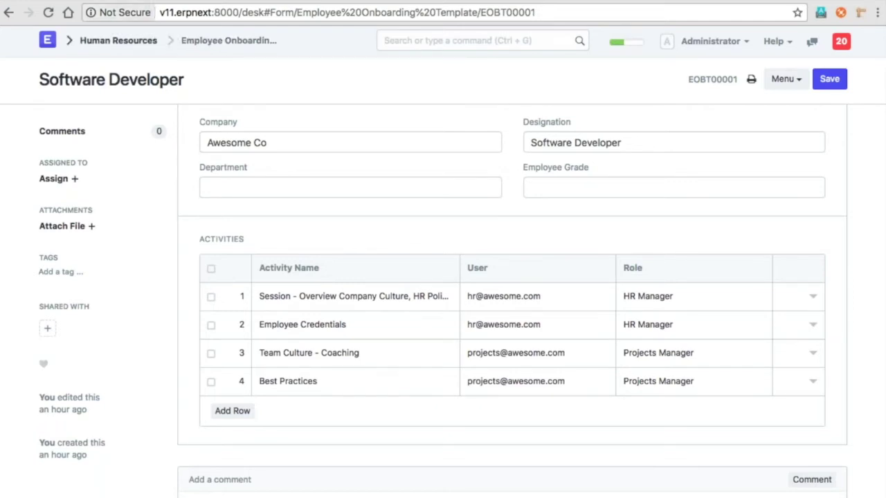
- Return from the onboarding template to the Employee Onboarding list and open the submitted onboarding EOB00001
left_click(13, 15)
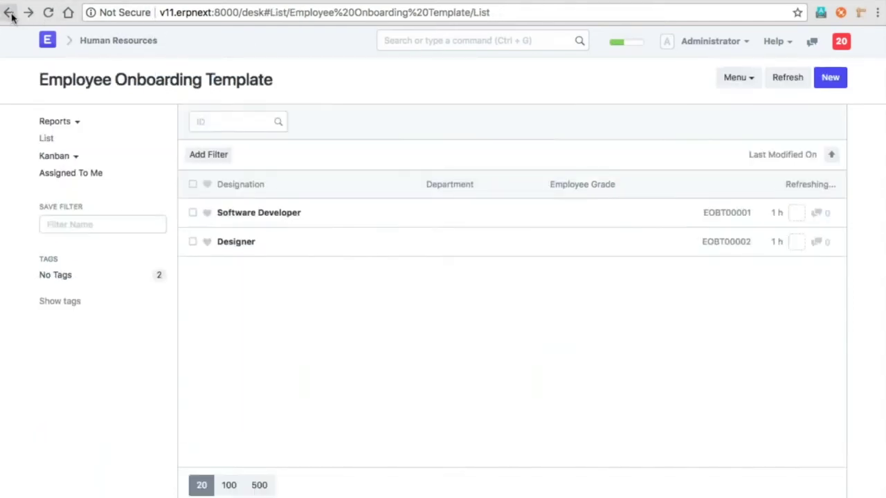
left_click(9, 14)
left_click(10, 14)
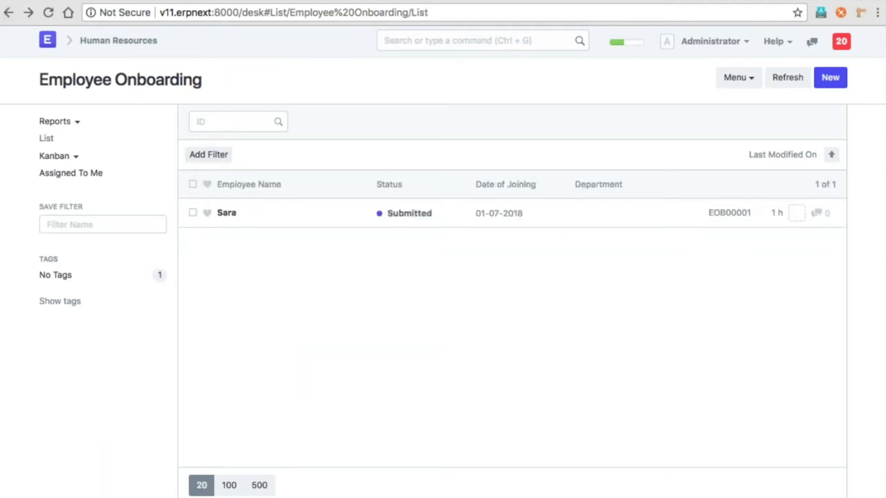
left_click(230, 216)
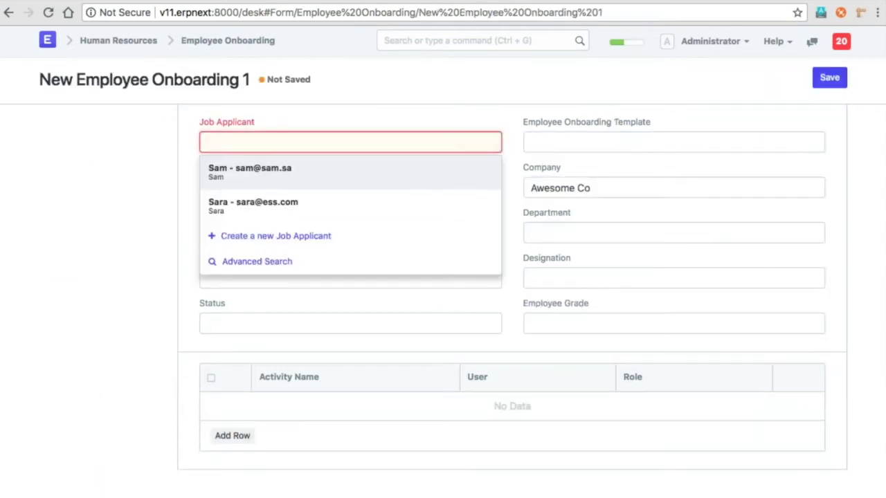
- Fill a new employee onboarding with the first suggested job applicant, the Software Developer designation and onboarding template EOBT00001
left_click(270, 163)
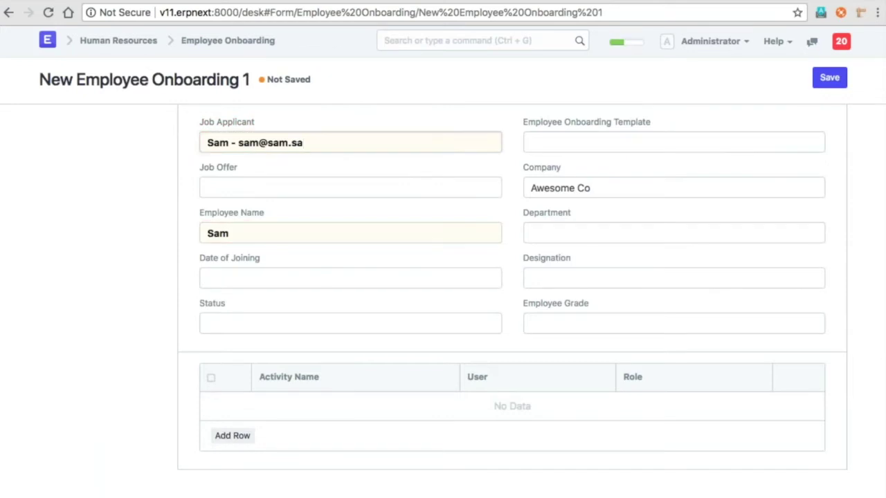
left_click(558, 279)
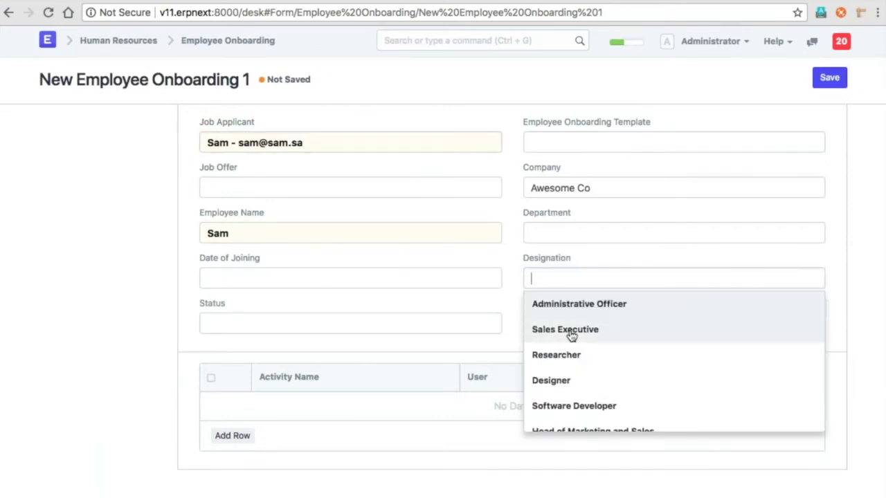
left_click(582, 405)
left_click(530, 142)
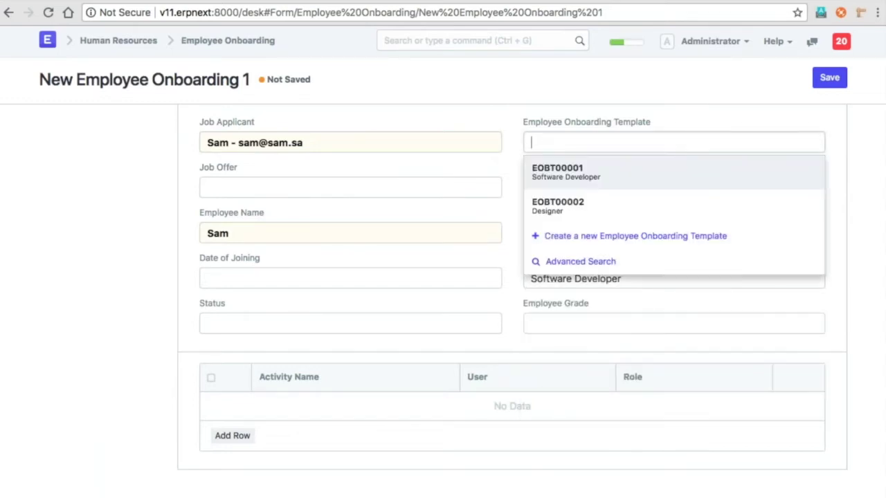
left_click(600, 176)
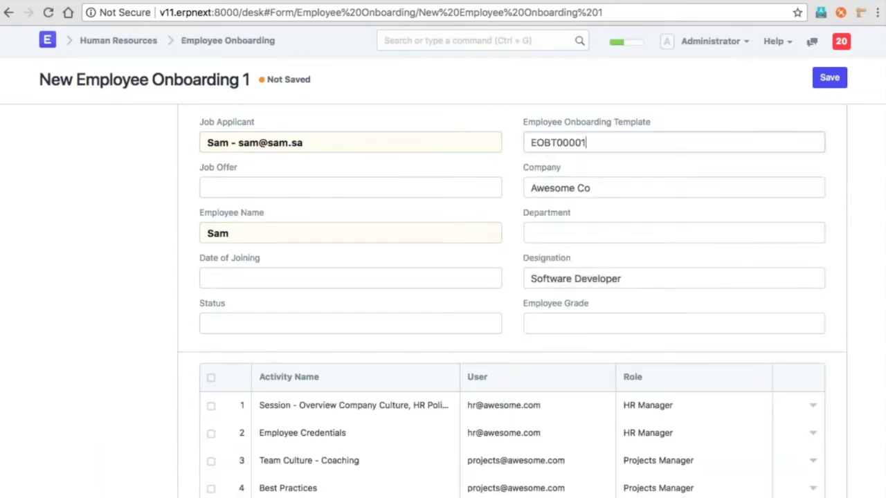
- Check the activities filled in from the template, and save and permanently submit the new onboarding
scroll(443, 298, "down", 2)
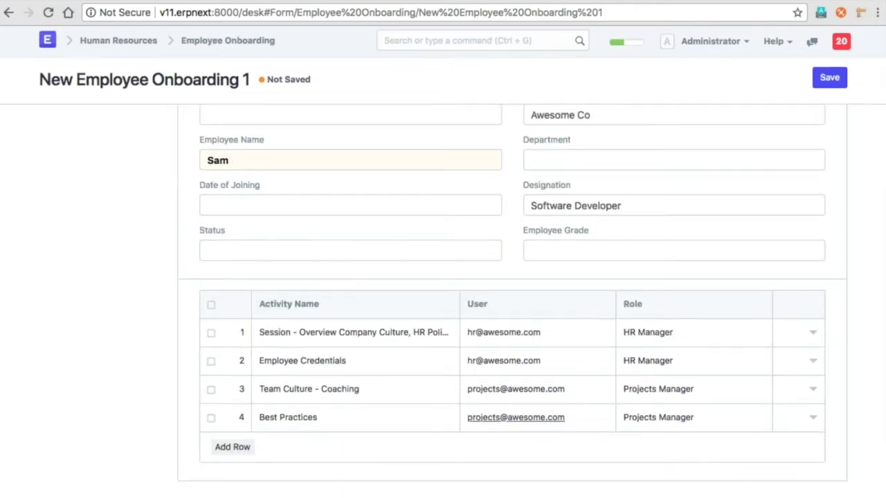
scroll(570, 445, "up", 3)
key("ctrl+s")
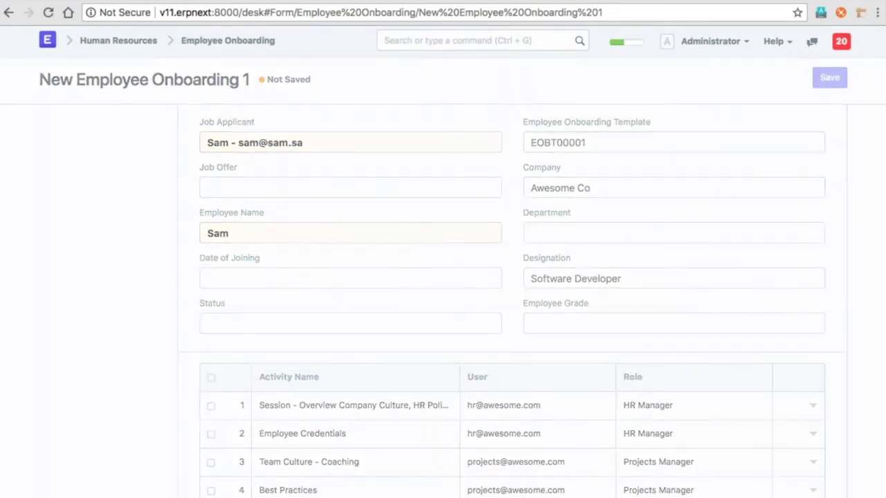
key("ctrl+s")
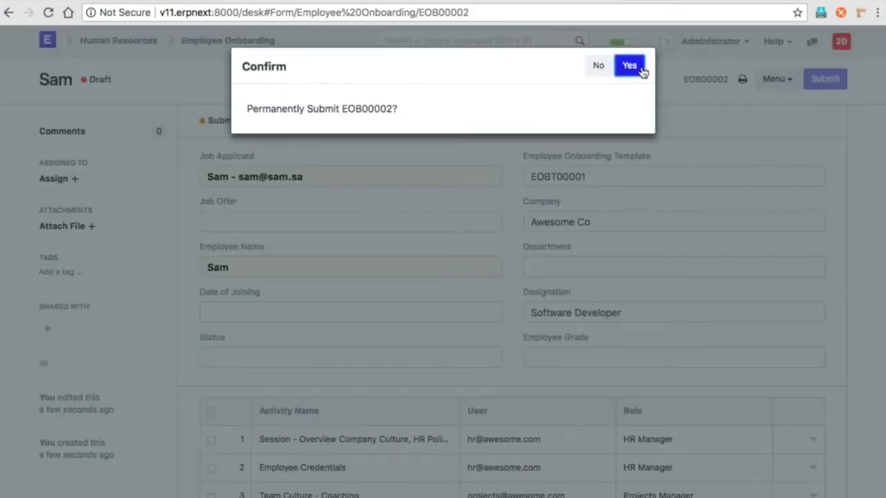
left_click(635, 65)
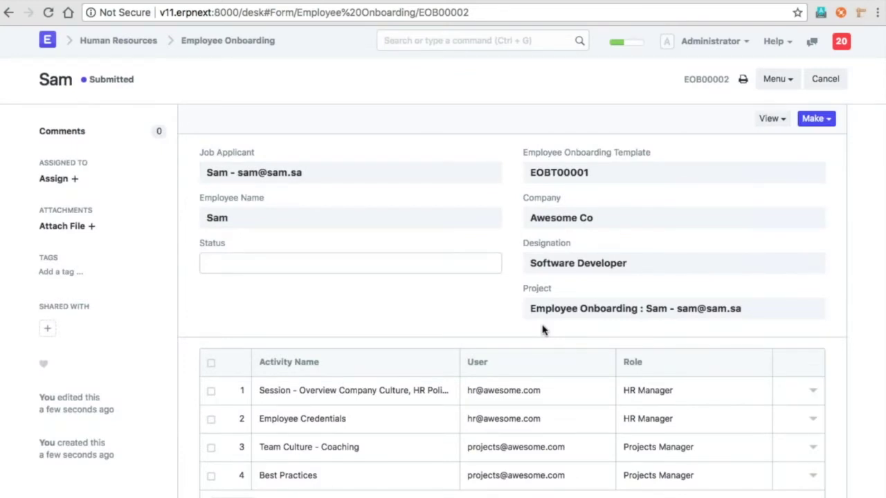
- Open the project linked to the submitted onboarding and examine its details and task table
left_click(767, 118)
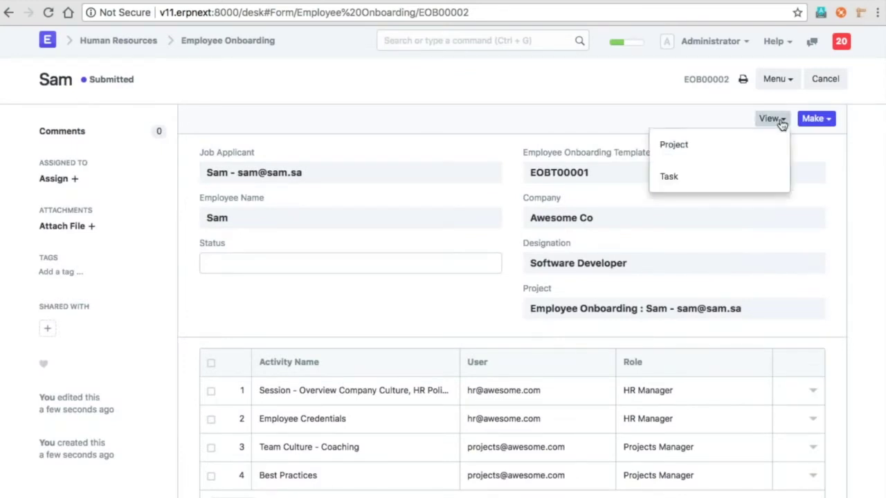
left_click(675, 147)
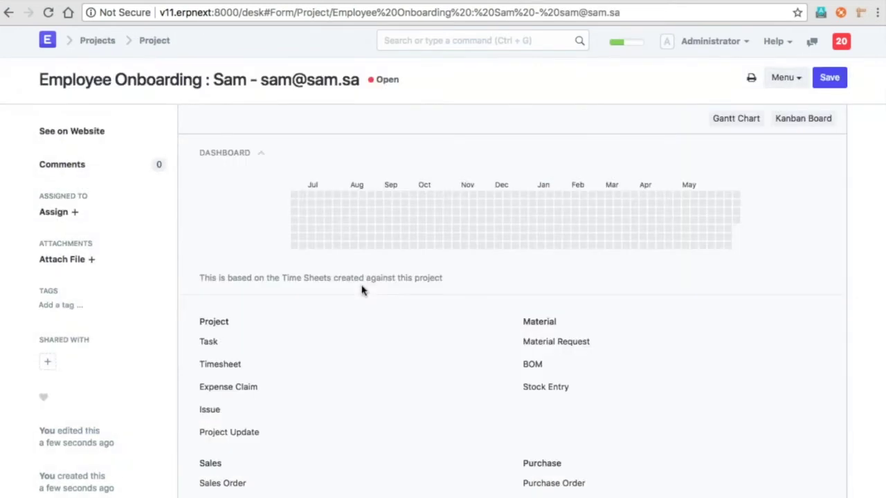
scroll(361, 291, "down", 6)
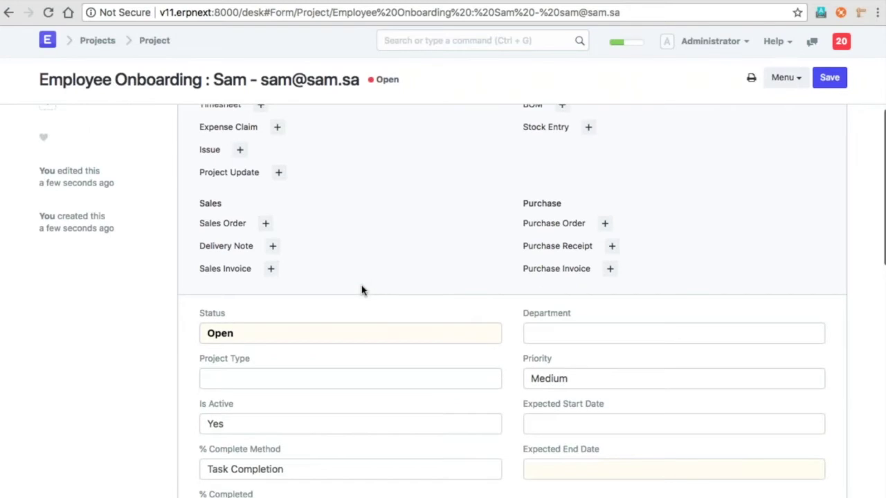
scroll(361, 290, "down", 5)
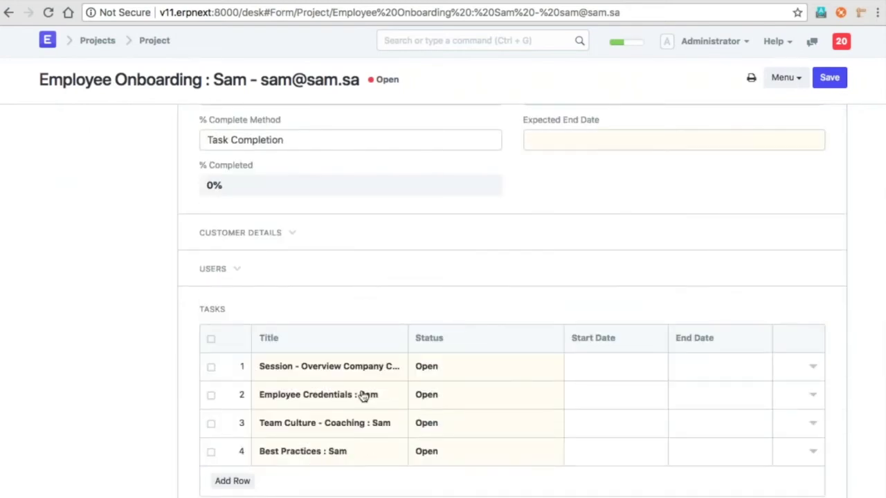
scroll(405, 453, "up", 1)
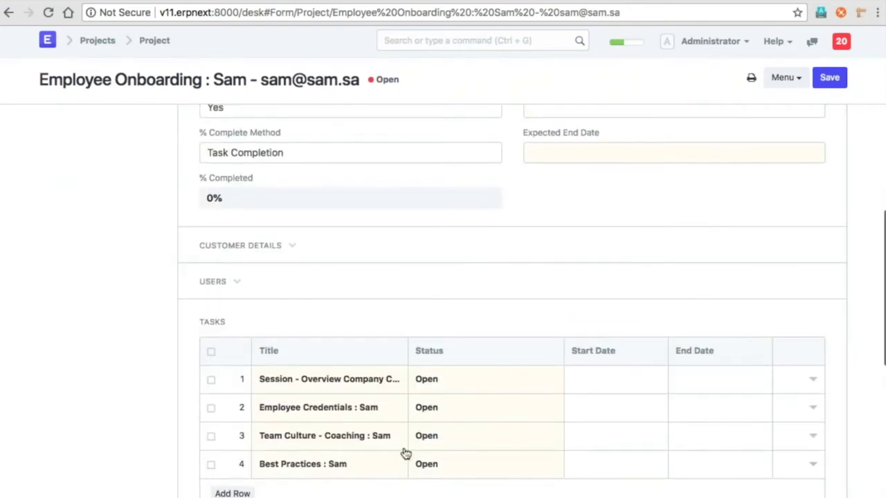
scroll(405, 453, "up", 12)
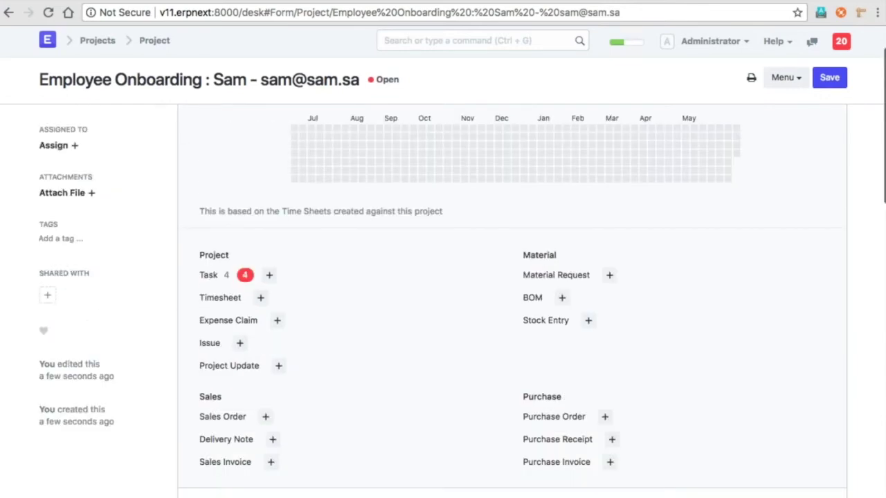
scroll(215, 316, "up", 1)
- List the onboarding project's tasks and open the Best Practices task to examine its assignees and details
left_click(209, 317)
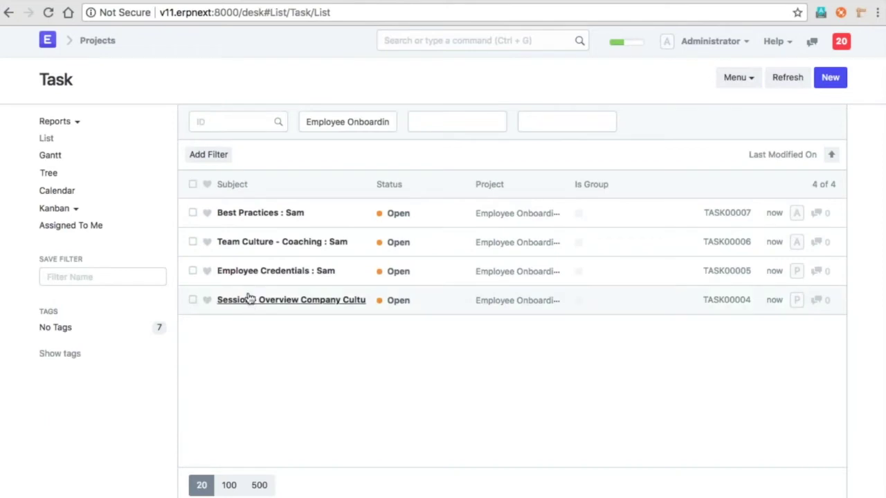
left_click(262, 218)
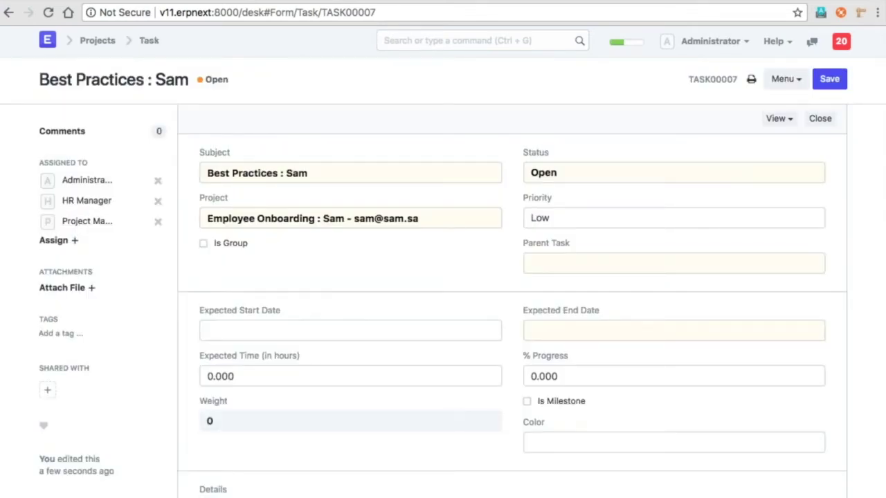
scroll(443, 297, "down", 1)
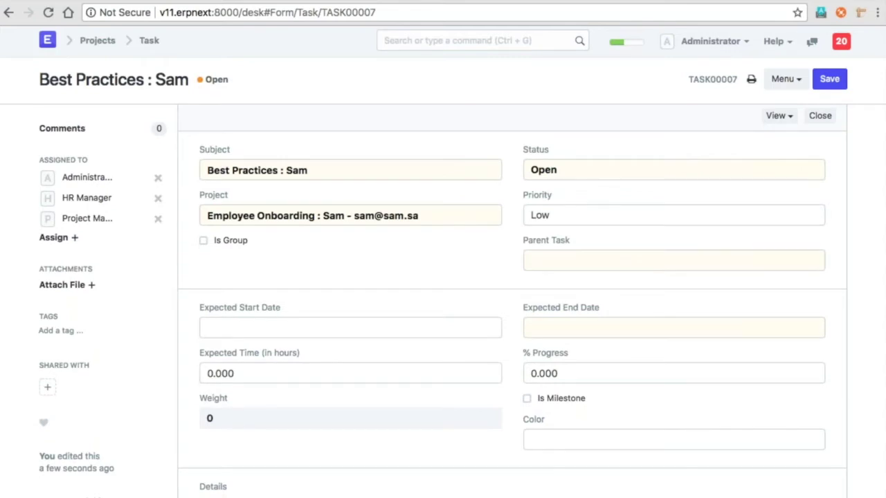
scroll(443, 298, "down", 3)
scroll(443, 298, "up", 2)
scroll(443, 297, "up", 1)
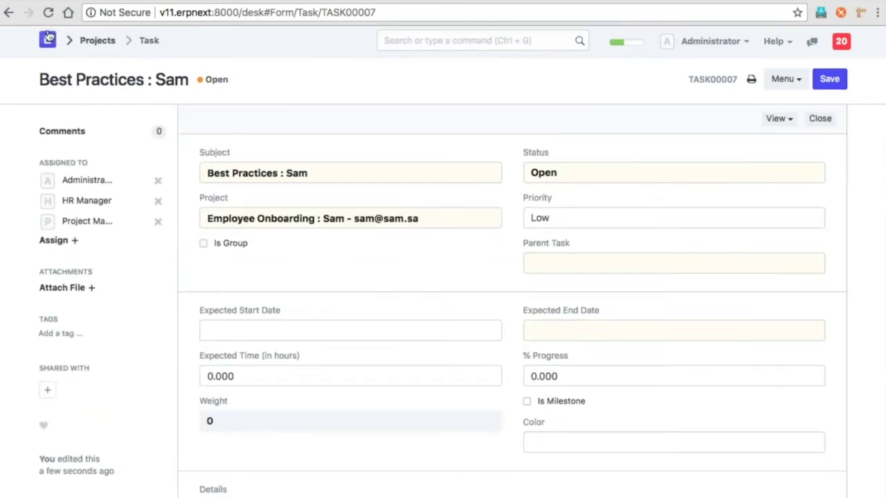
- Go back from the Best Practices task to the Human Resources module and reopen onboarding EOB00001 from the Employee Onboarding list
left_click(7, 14)
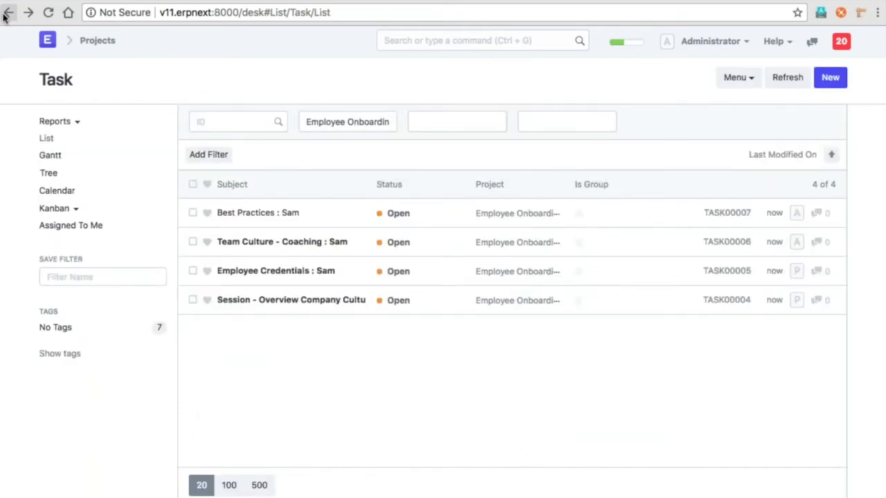
left_click(7, 14)
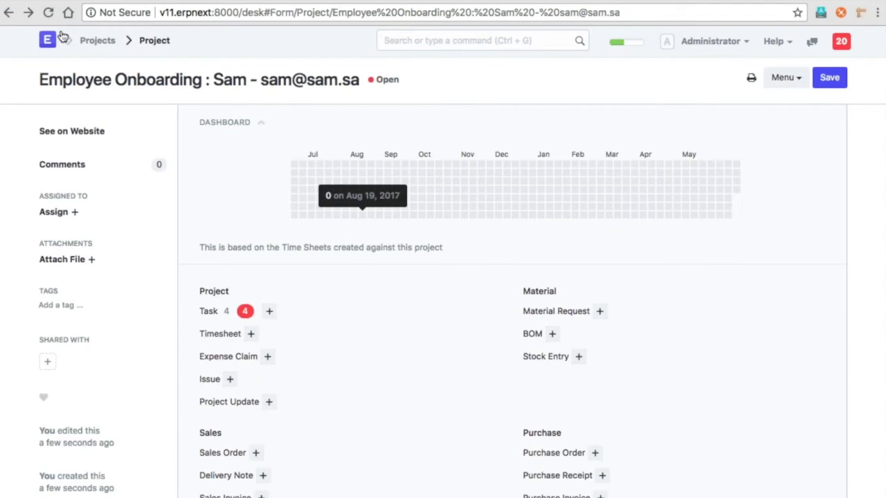
left_click(10, 16)
left_click(8, 13)
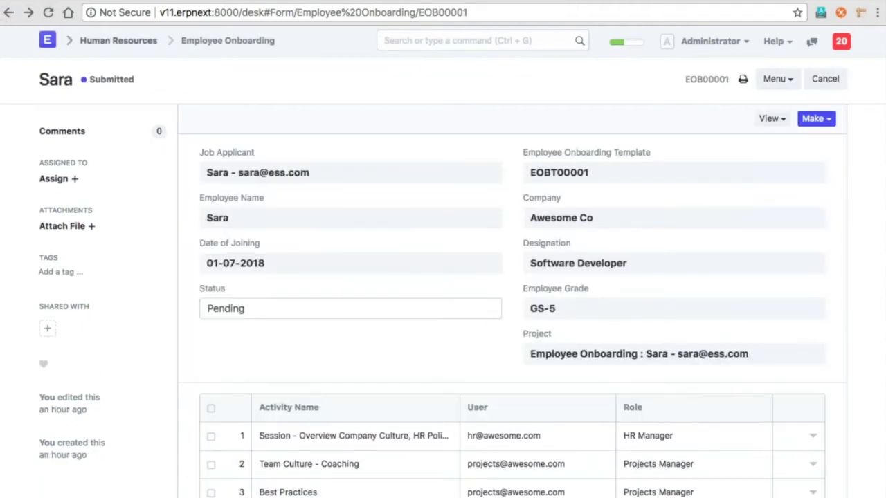
left_click(119, 41)
scroll(480, 328, "down", 6)
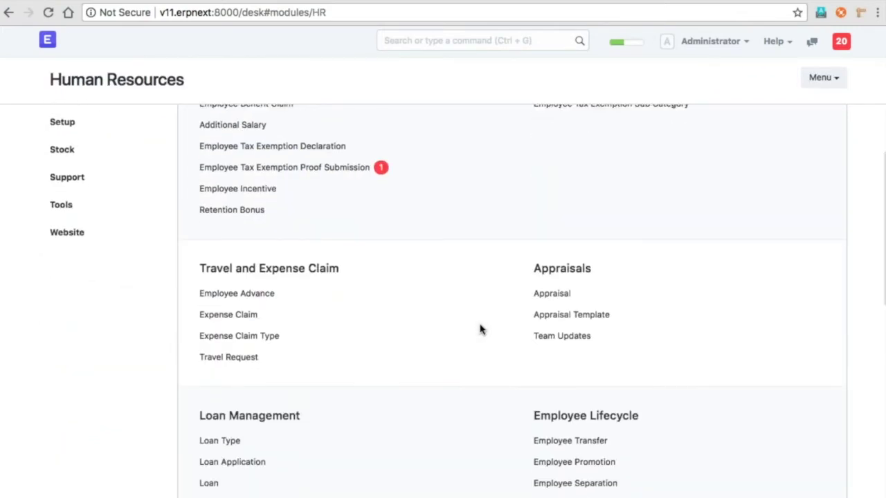
scroll(481, 328, "down", 3)
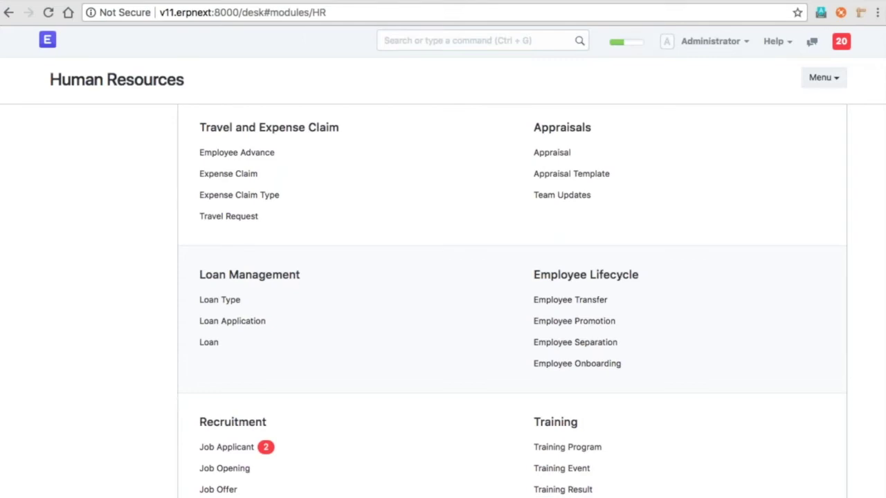
left_click(558, 363)
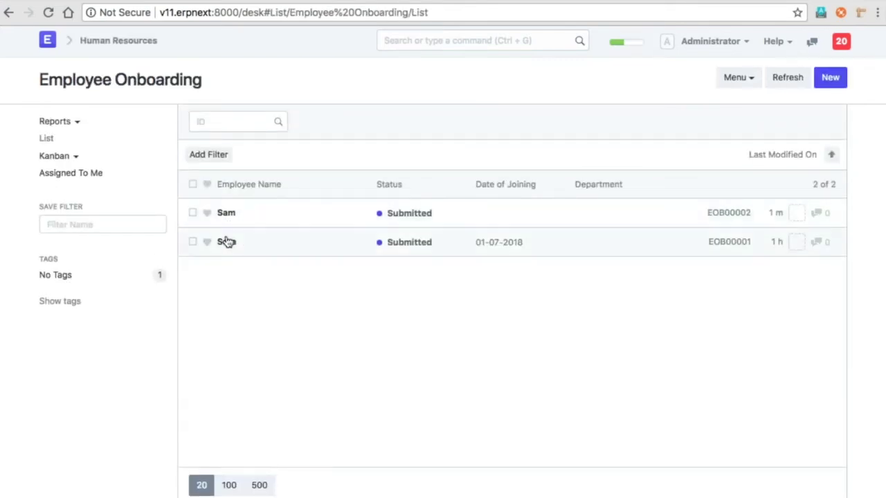
left_click(227, 242)
- View the new employee form made from onboarding EOB00001, and return to the onboarding record without saving
left_click(827, 120)
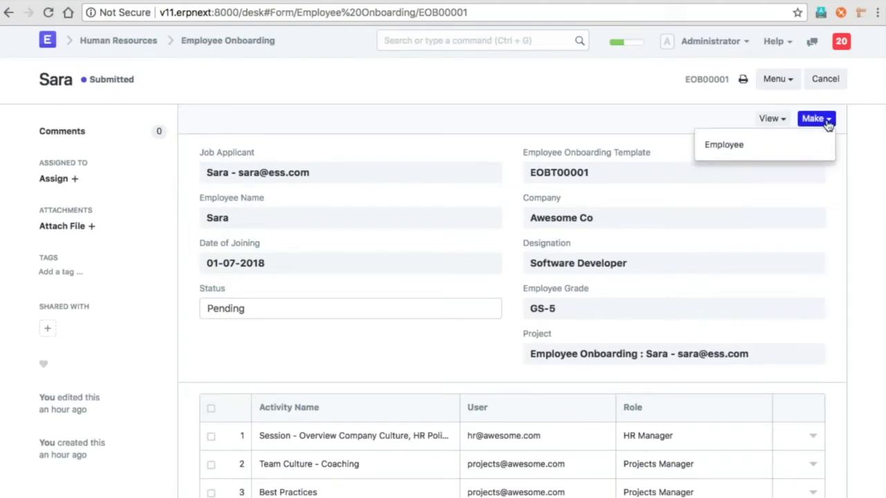
left_click(770, 154)
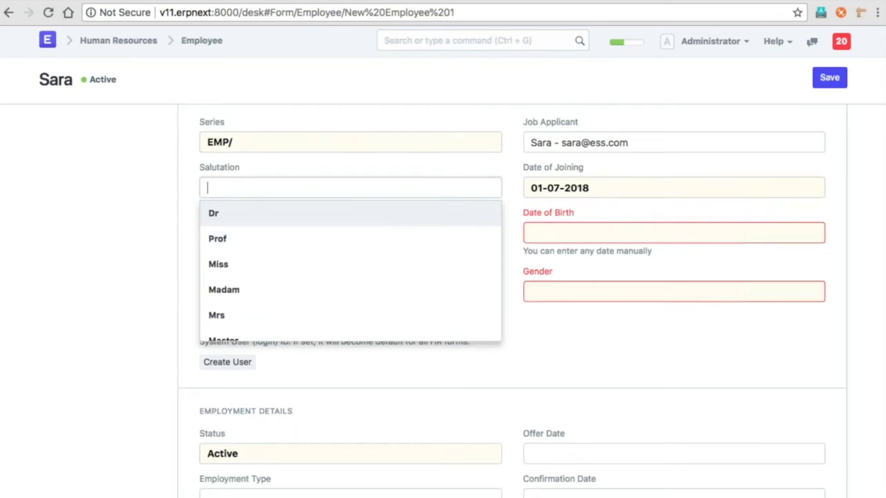
left_click(193, 329)
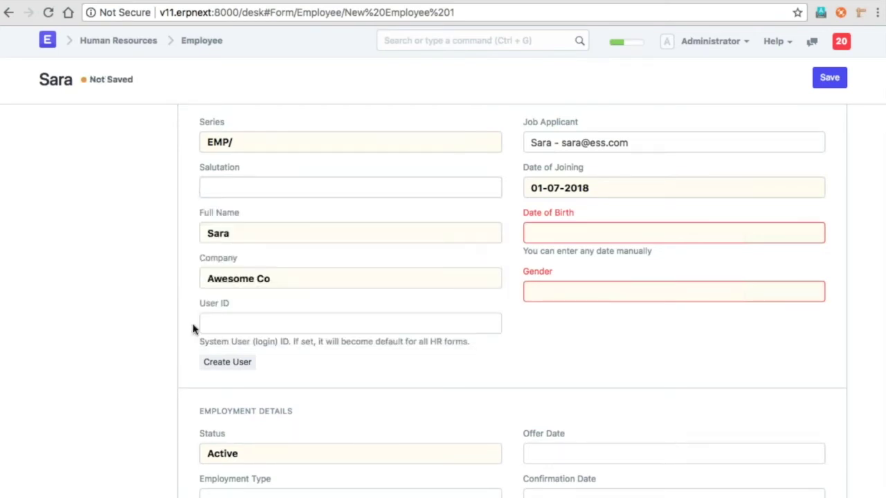
left_click(7, 14)
scroll(491, 283, "down", 1)
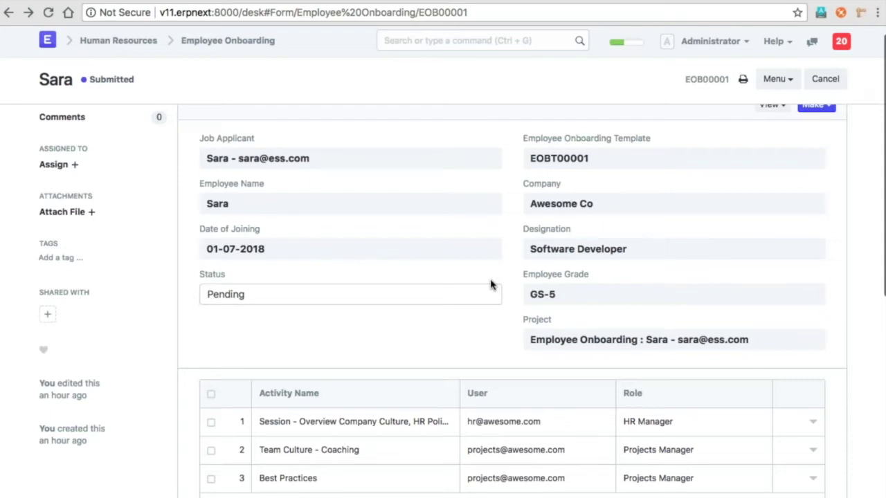
- Start a new Employee Promotion from the Human Resources module for the first employee matching "j"
scroll(491, 284, "down", 3)
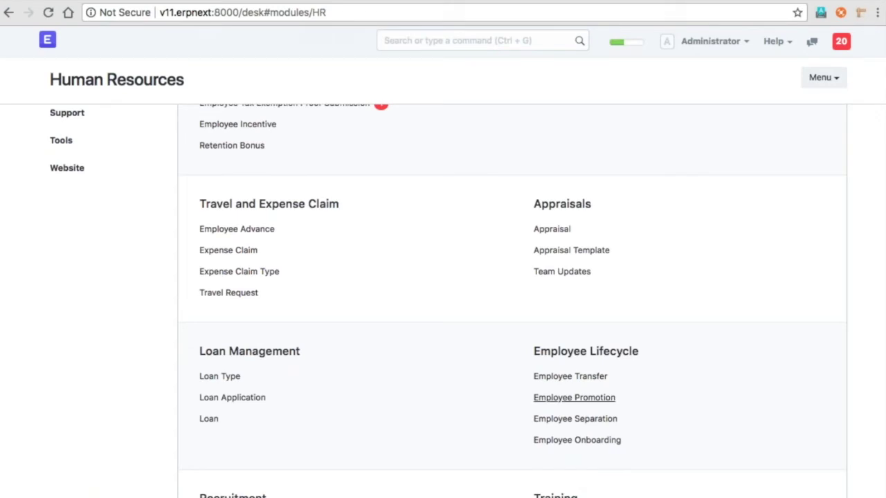
left_click(560, 402)
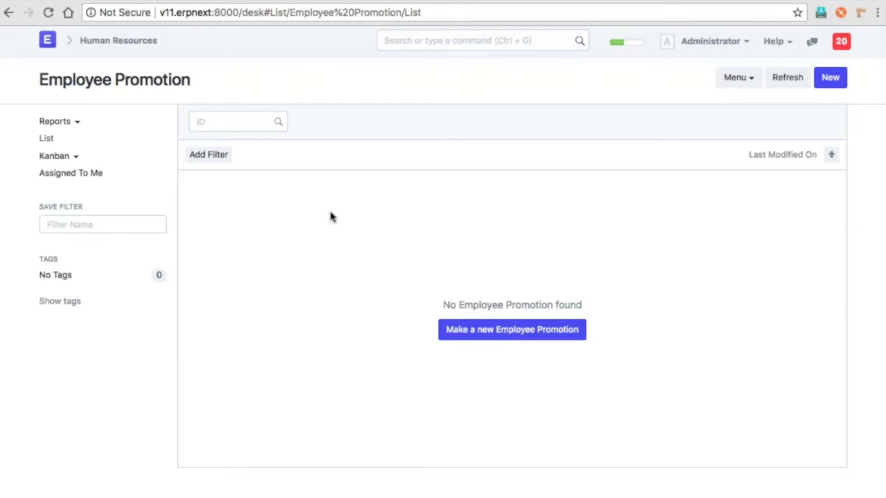
left_click(512, 330)
type("j")
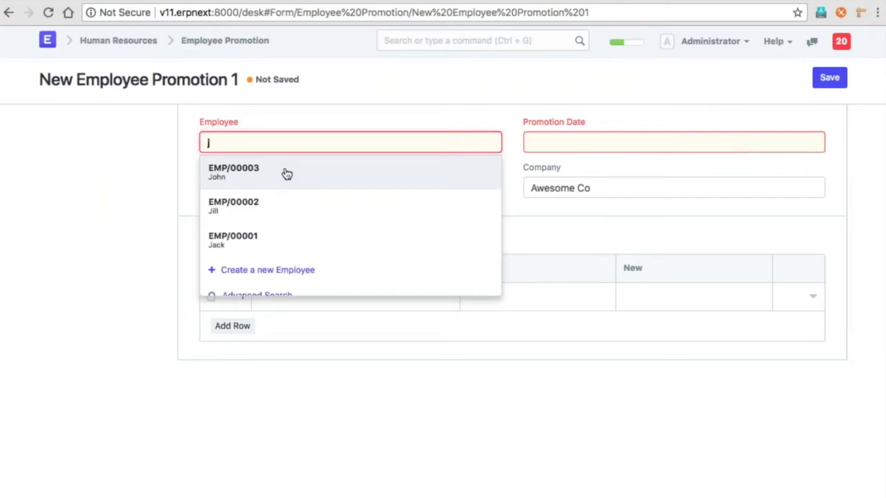
left_click(287, 171)
- Set the promotion date to 20-06-2018
left_click(561, 143)
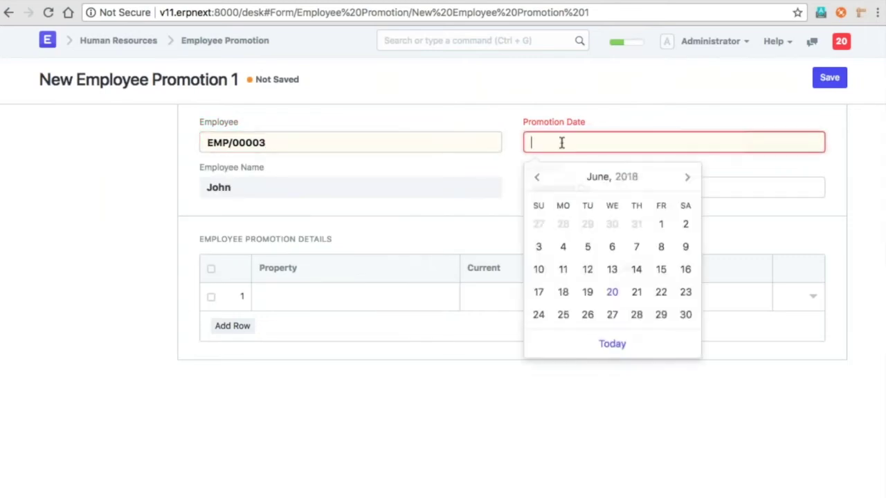
left_click(689, 176)
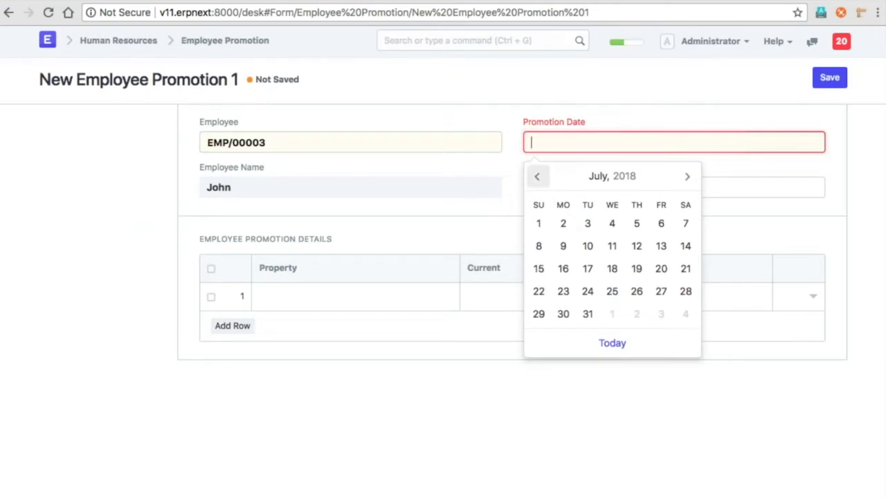
left_click(537, 177)
left_click(613, 289)
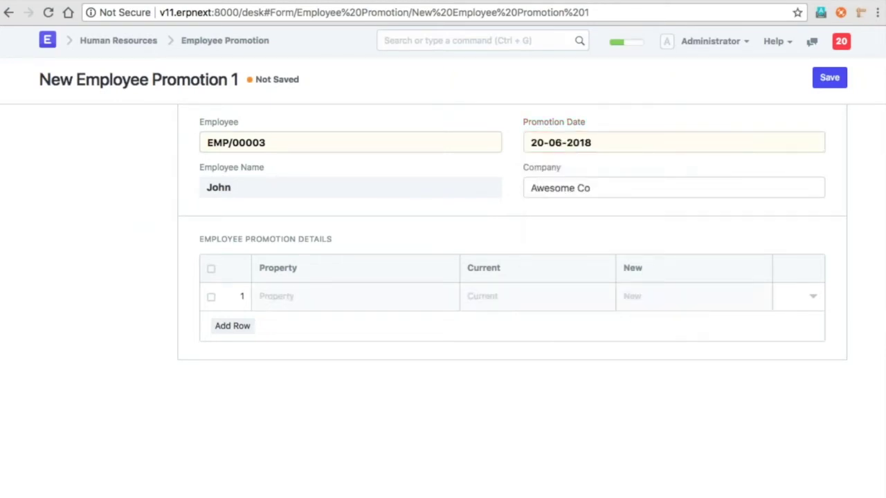
- Add an Employee Number change to the promotion details, entering the employee's new number
left_click(232, 326)
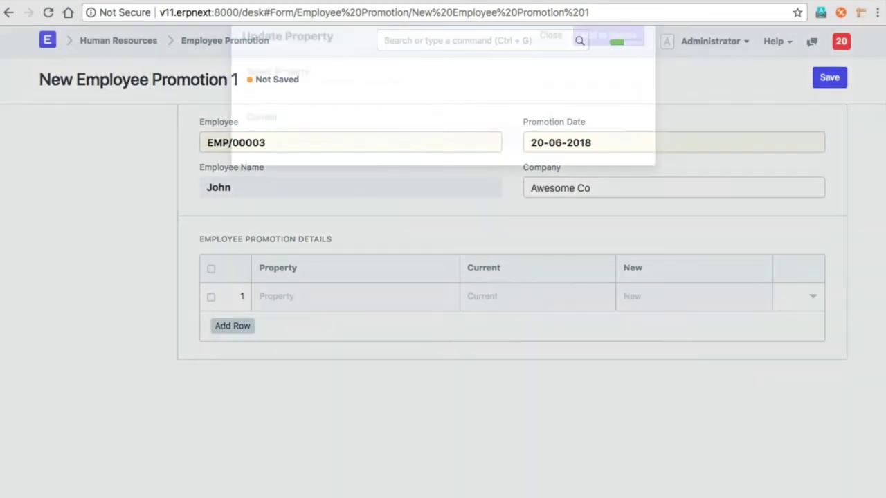
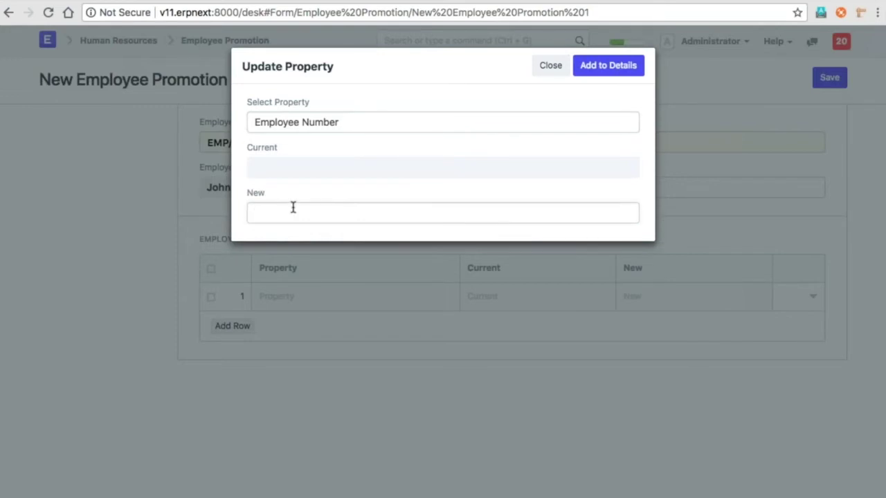
type("555")
key("Return")
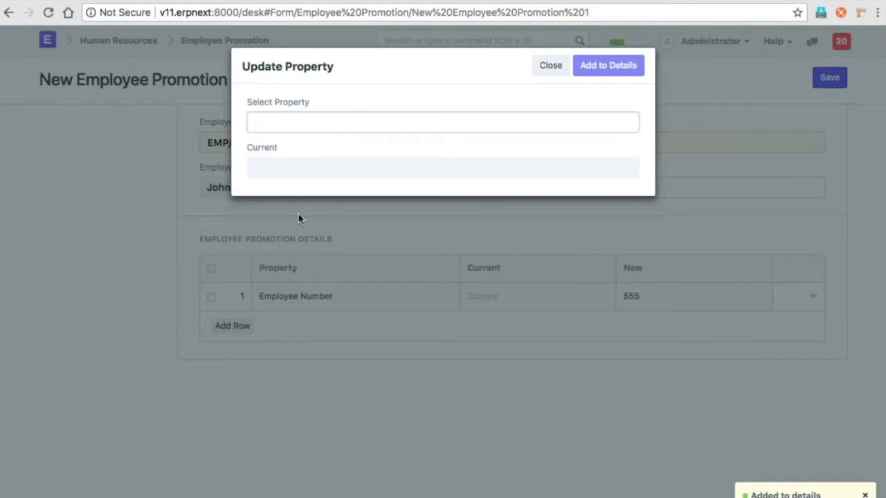
- Add a Designation change to the promotion details with Head of Marketing and Sales as the new value
left_click(295, 156)
left_click(317, 214)
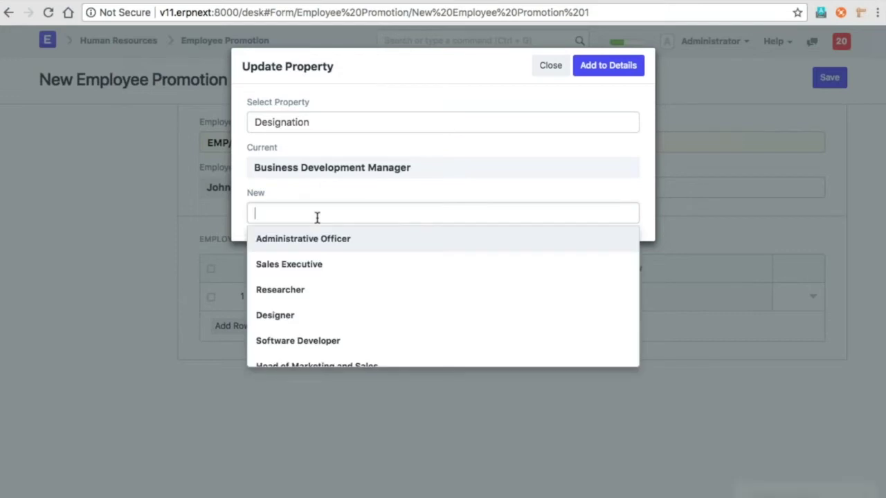
scroll(336, 326, "down", 3)
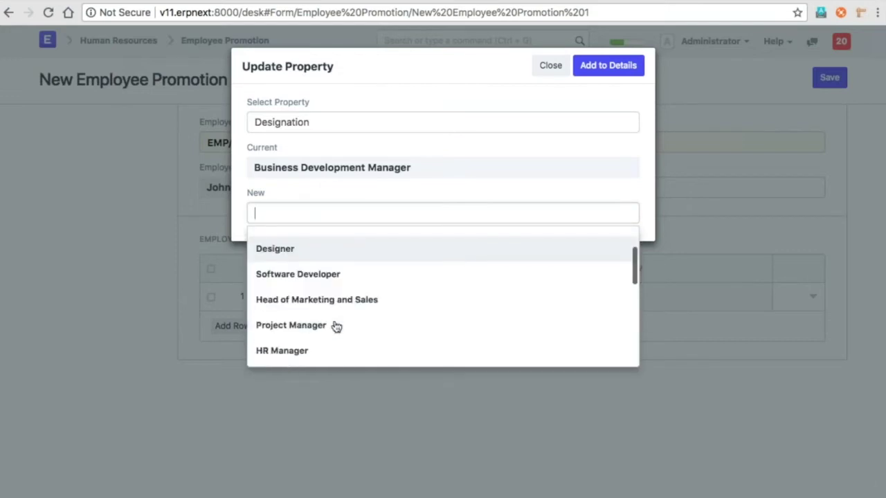
scroll(336, 326, "down", 2)
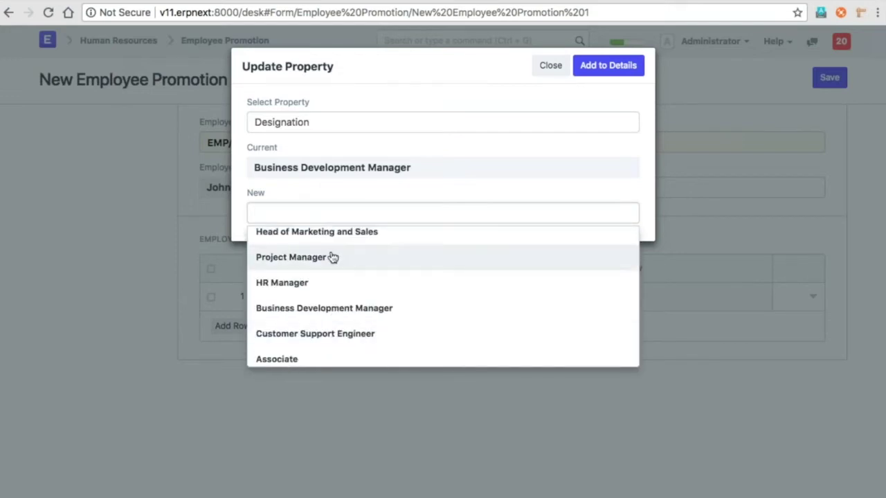
left_click(325, 232)
left_click(613, 65)
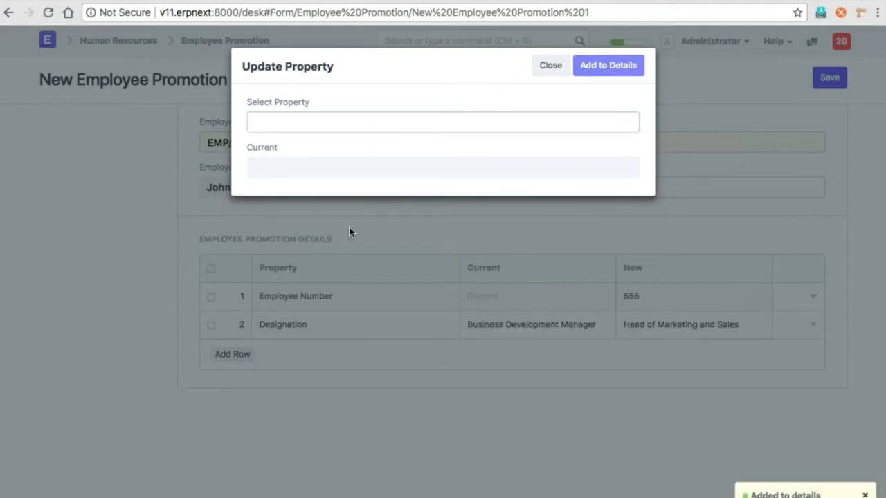
- Add a Grade change to GS-7 to the promotion details and finish updating properties
left_click(340, 166)
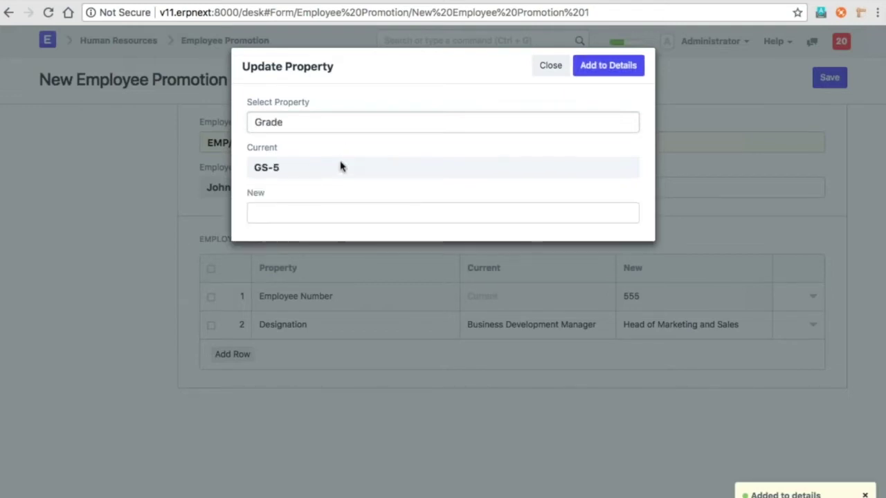
left_click(334, 215)
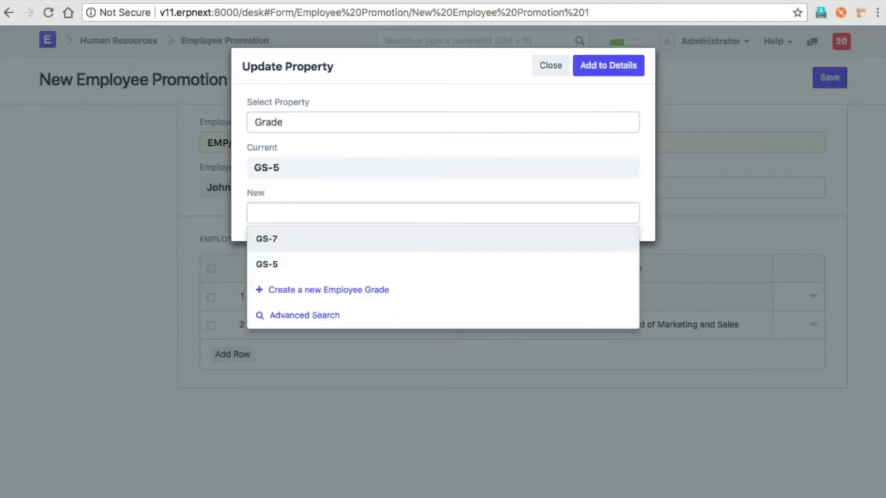
left_click(377, 235)
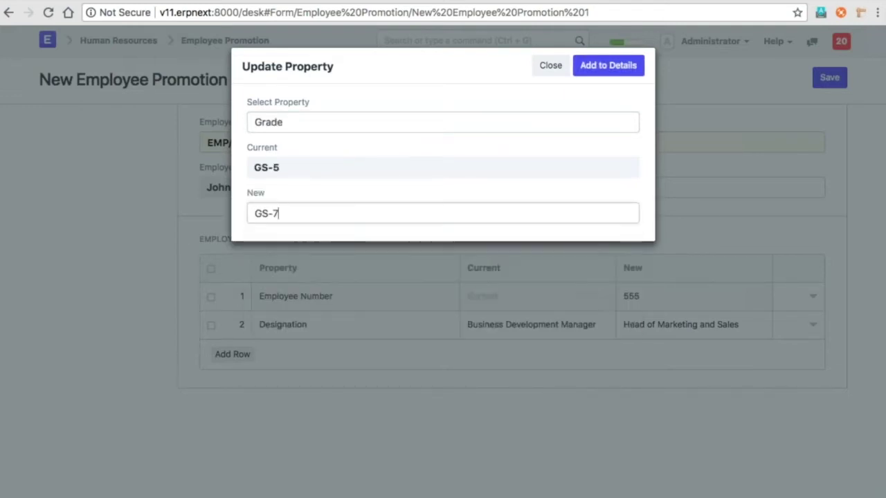
left_click(608, 67)
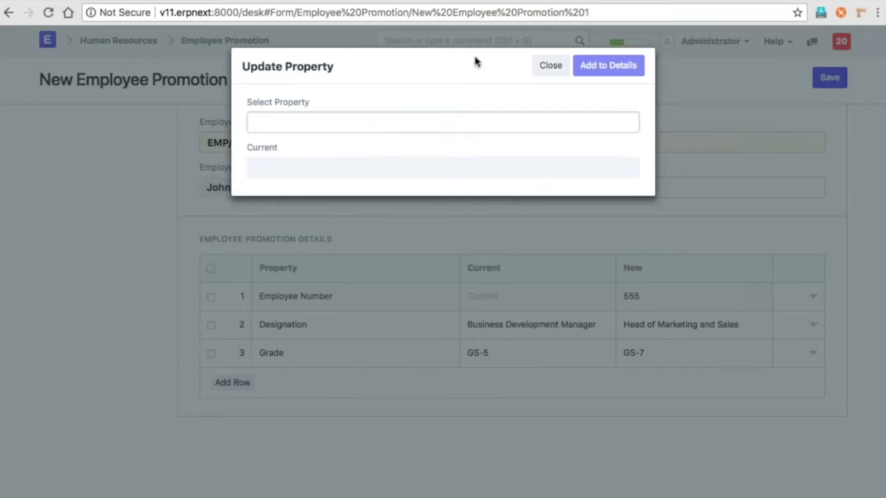
left_click(550, 65)
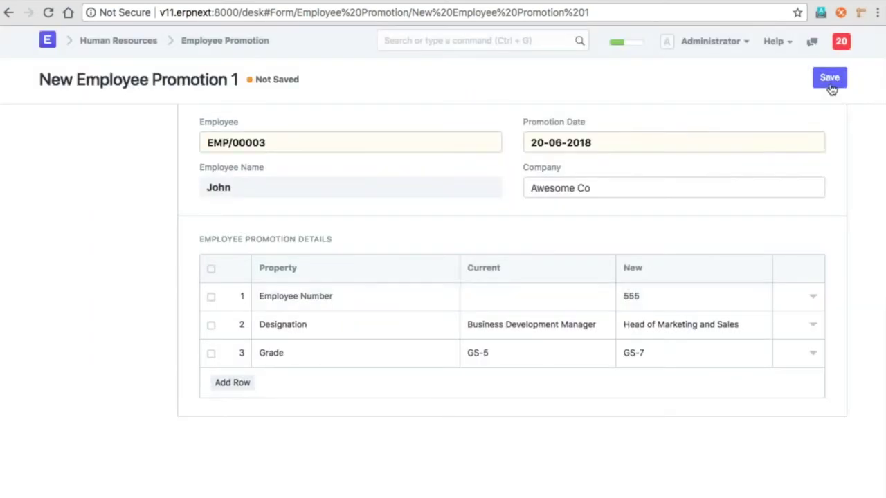
- Save the new employee promotion and submit it permanently
left_click(830, 86)
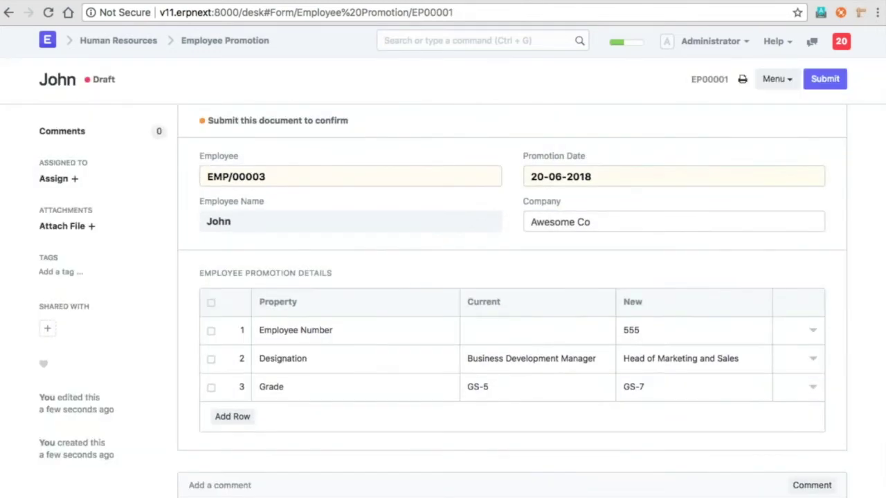
key("ctrl+s")
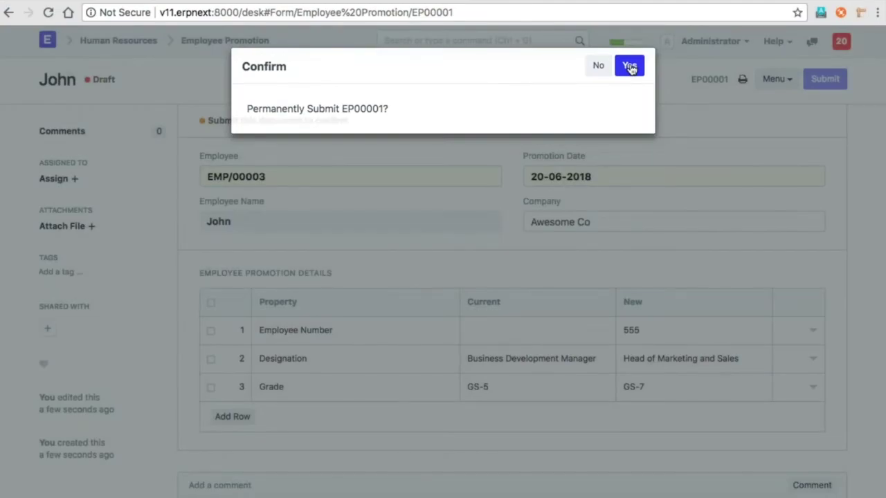
left_click(629, 66)
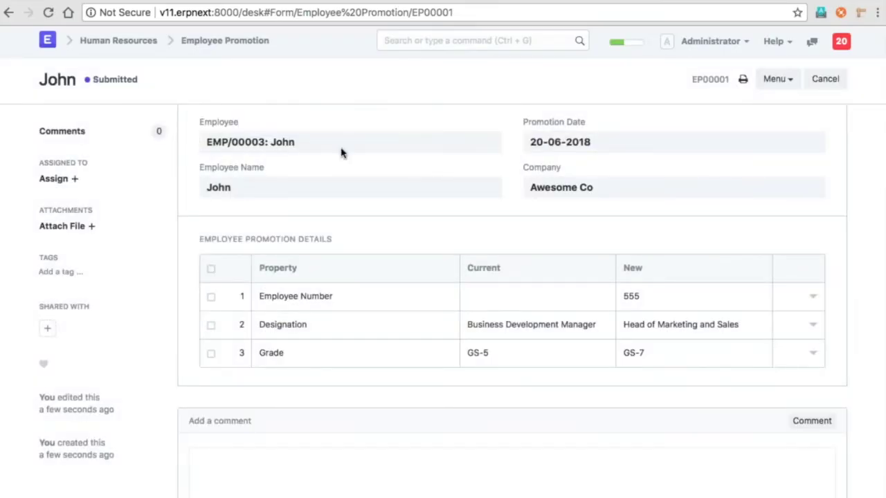
- Open the promoted employee's record and check the designation and grade in the job profile section
left_click(258, 142)
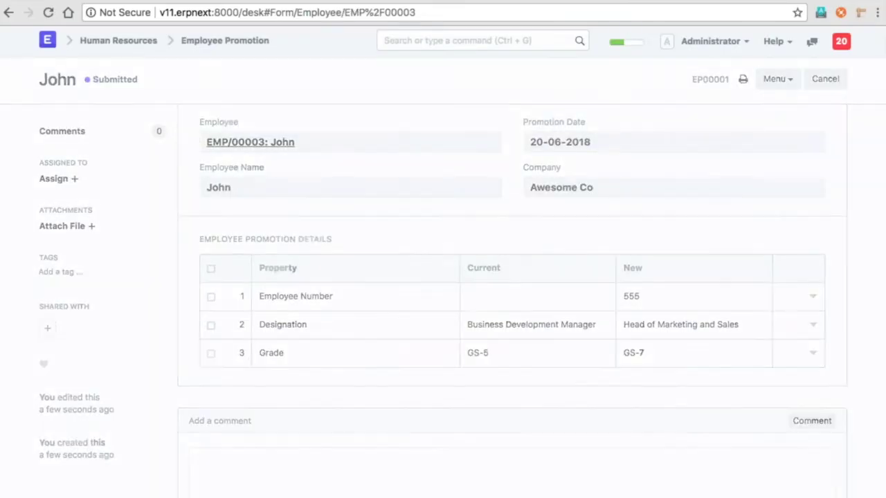
scroll(457, 336, "down", 1)
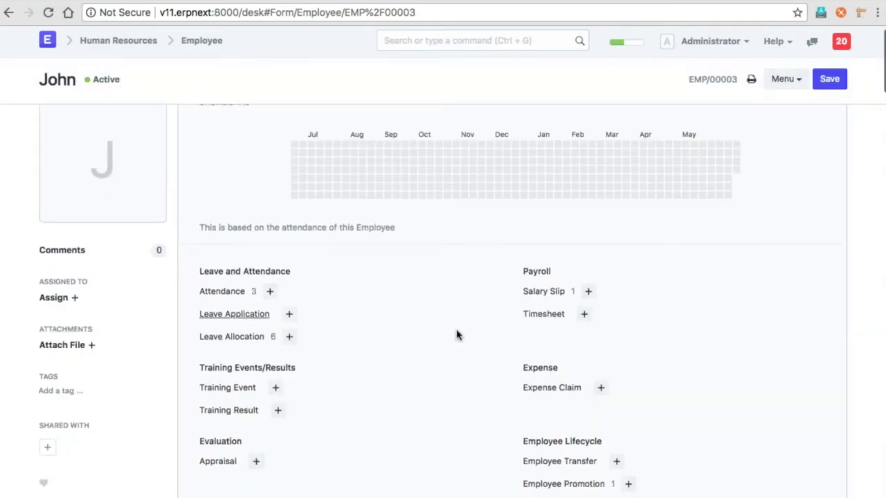
scroll(457, 335, "down", 5)
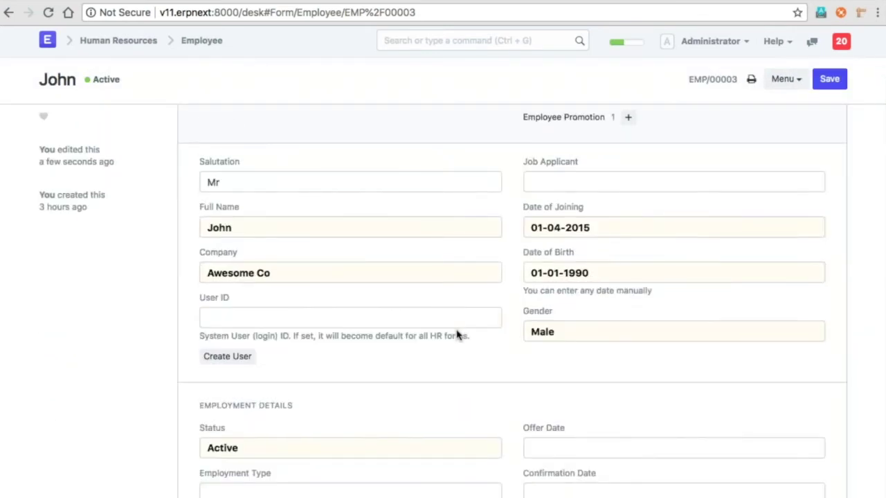
scroll(457, 336, "down", 3)
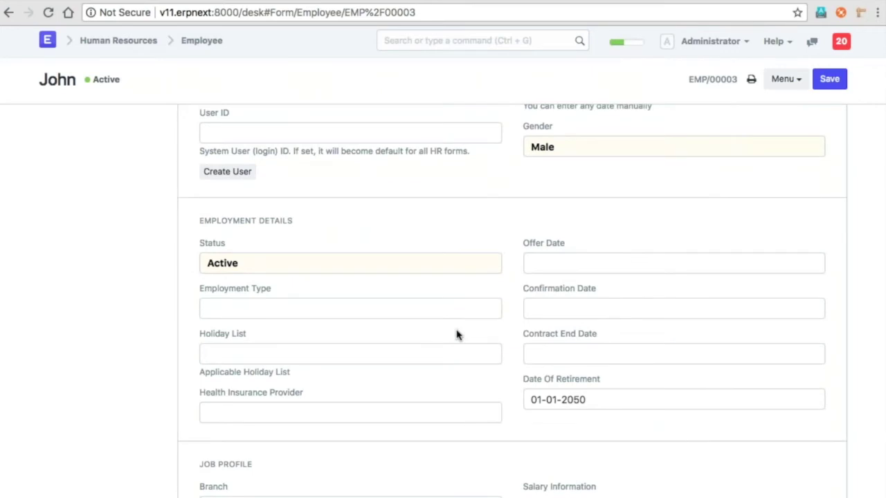
scroll(456, 336, "up", 2)
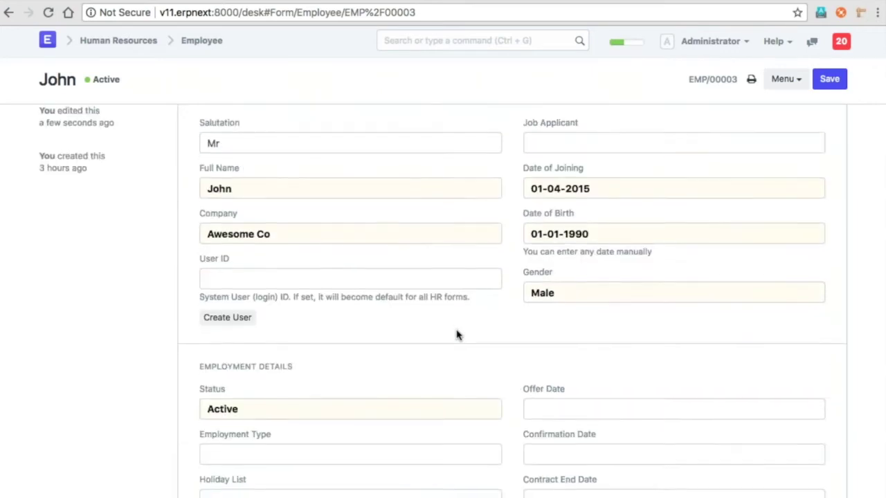
scroll(457, 336, "down", 5)
scroll(457, 336, "down", 2)
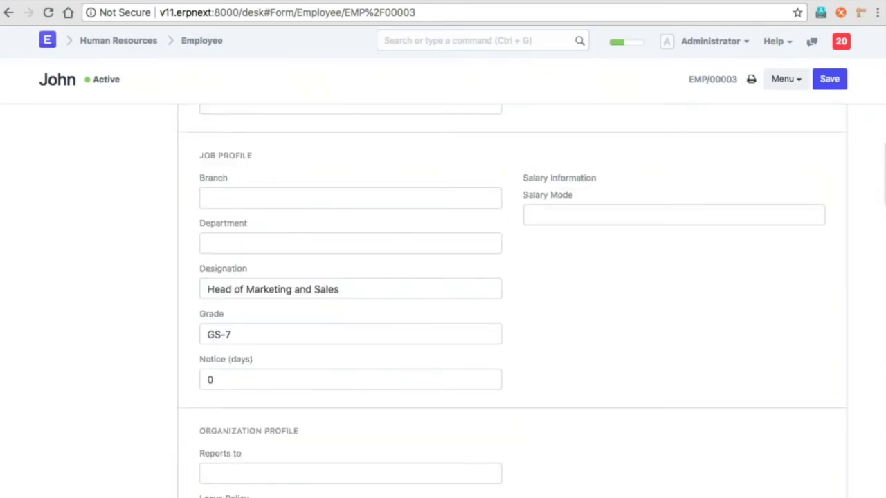
scroll(365, 312, "down", 1)
scroll(443, 301, "down", 3)
scroll(443, 302, "up", 1)
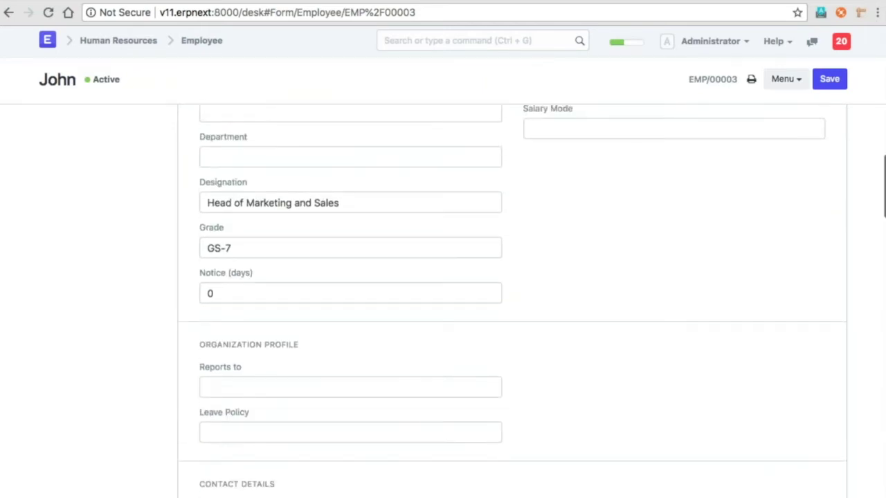
scroll(512, 297, "up", 3)
scroll(206, 45, "down", 1)
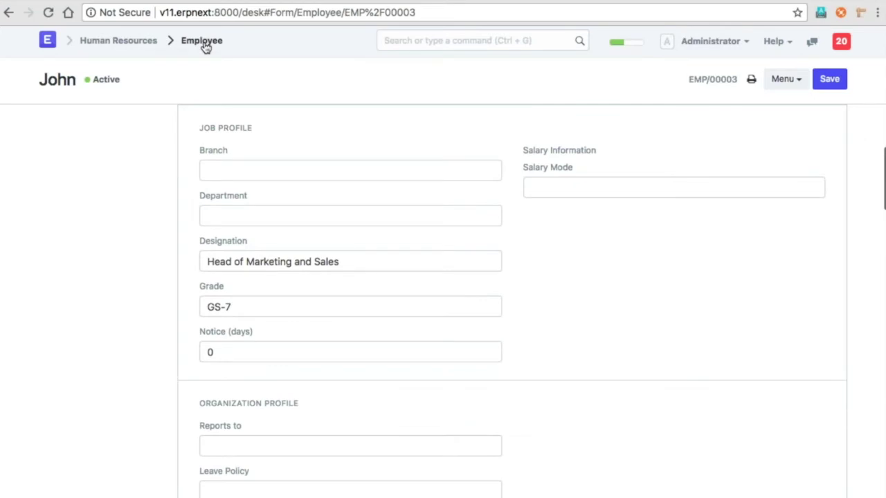
- Examine the employee's history in the company, including the details of its first row
scroll(205, 45, "down", 5)
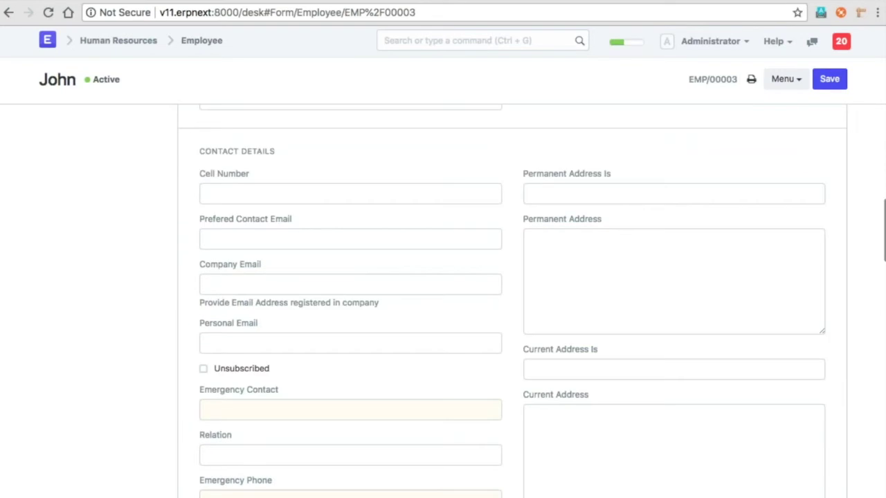
scroll(205, 45, "down", 5)
scroll(512, 297, "down", 15)
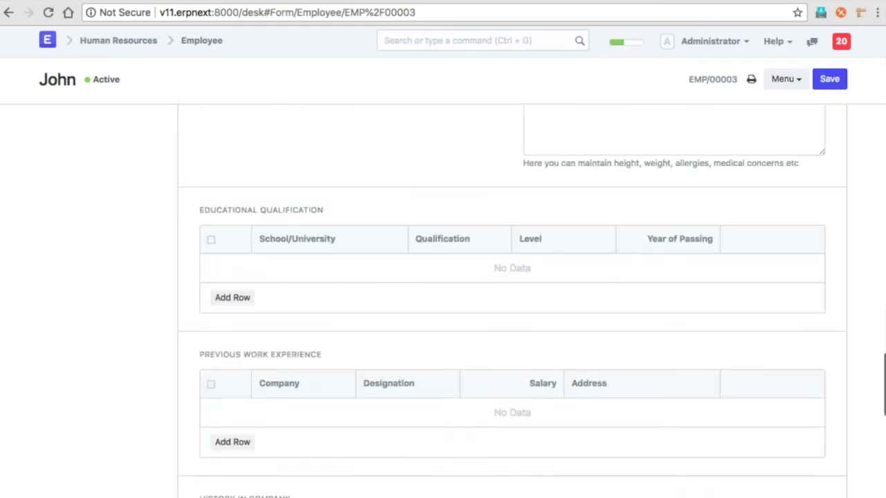
scroll(409, 330, "down", 2)
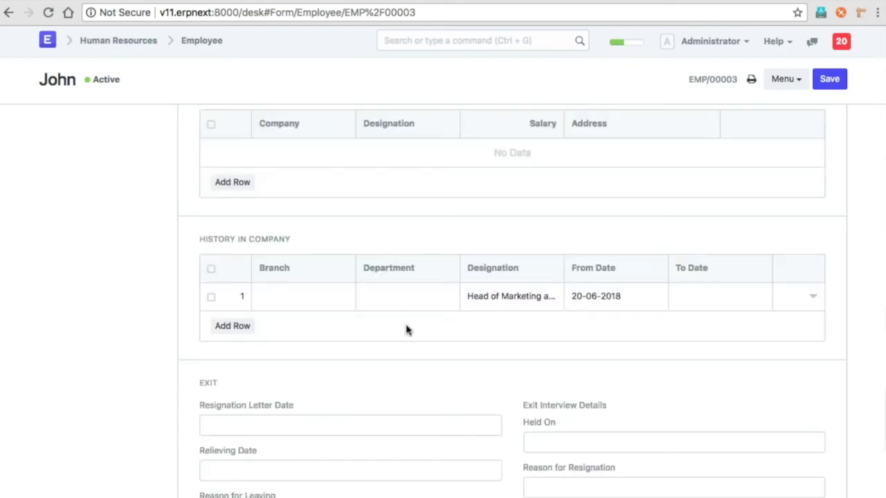
left_click(238, 299)
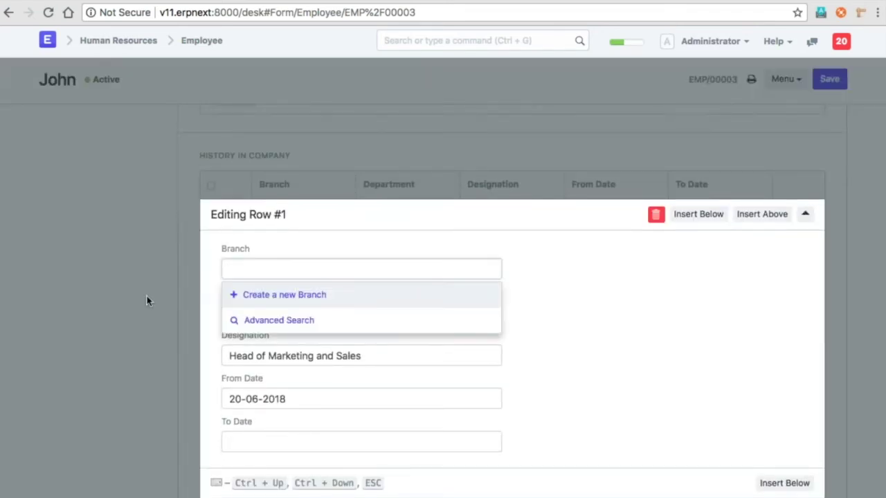
left_click(147, 301)
scroll(148, 301, "up", 4)
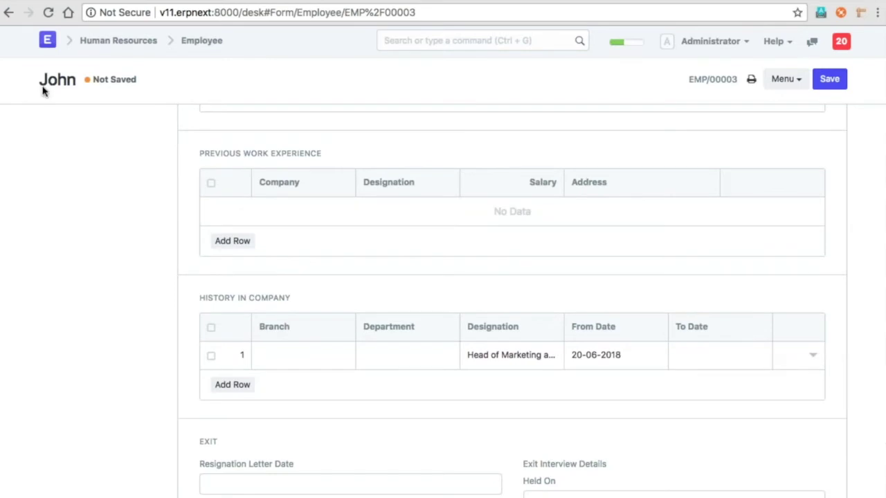
- Return to the submitted employee promotion and cancel it permanently
left_click(8, 14)
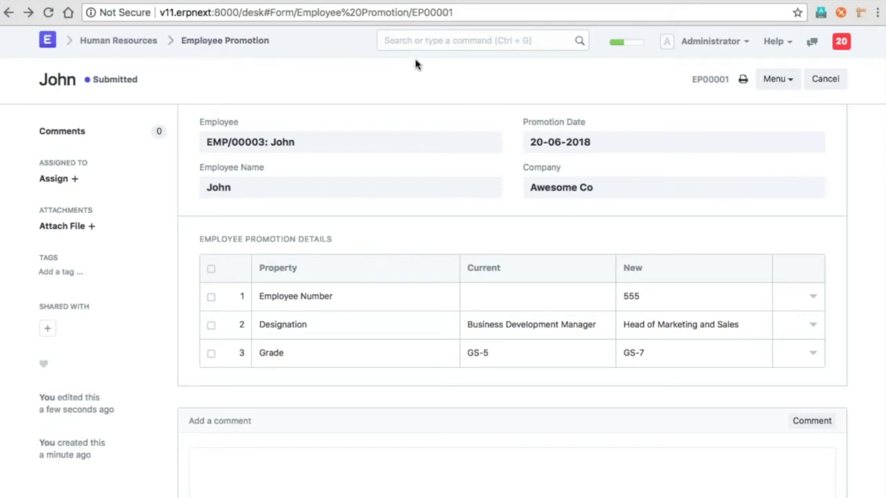
left_click(825, 79)
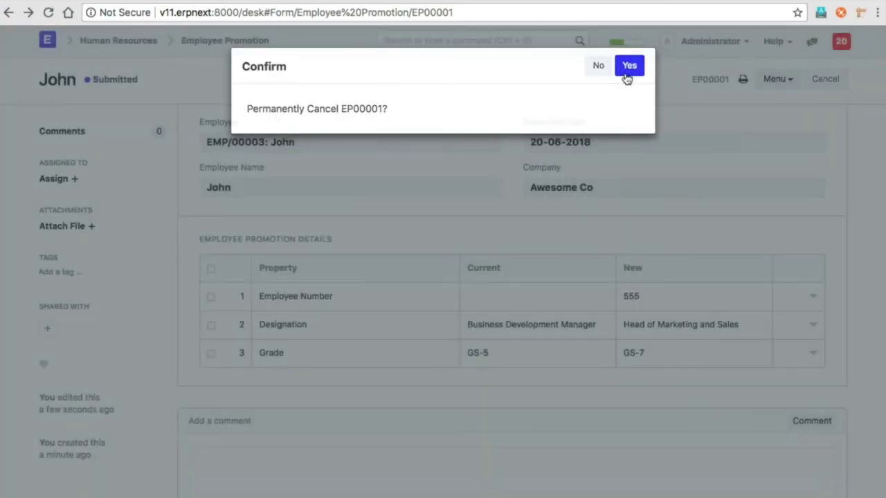
left_click(627, 79)
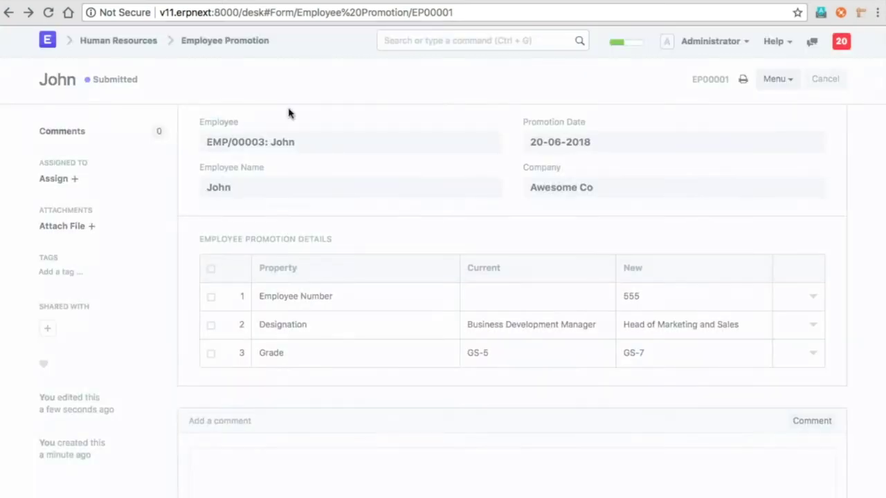
- Create a new Employee Transfer from the Human Resources module's employee lifecycle section
left_click(146, 43)
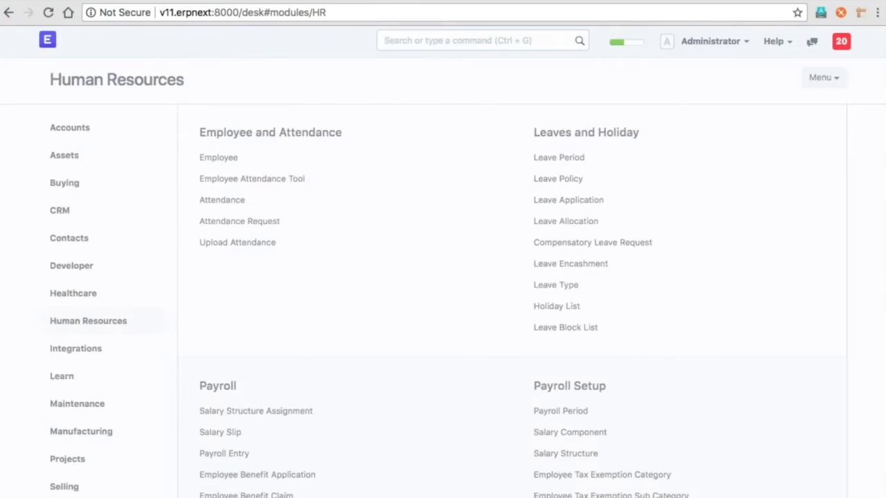
scroll(321, 204, "down", 3)
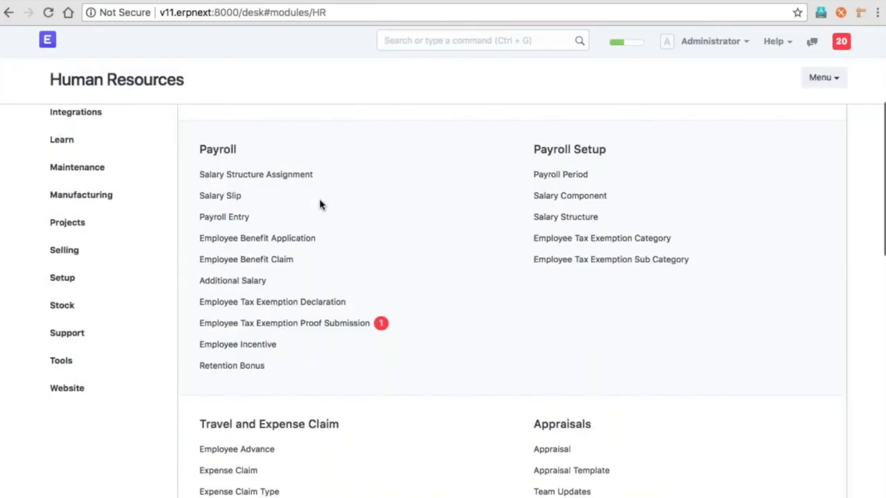
scroll(321, 204, "down", 4)
left_click(574, 308)
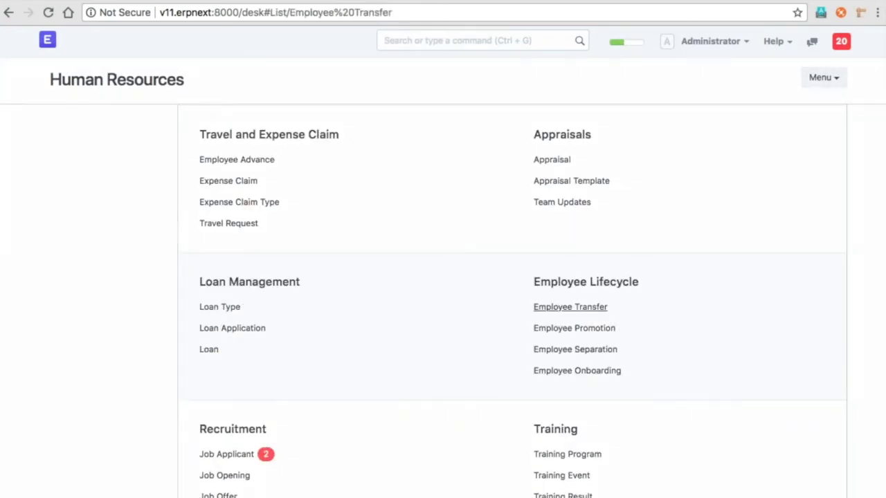
left_click(511, 337)
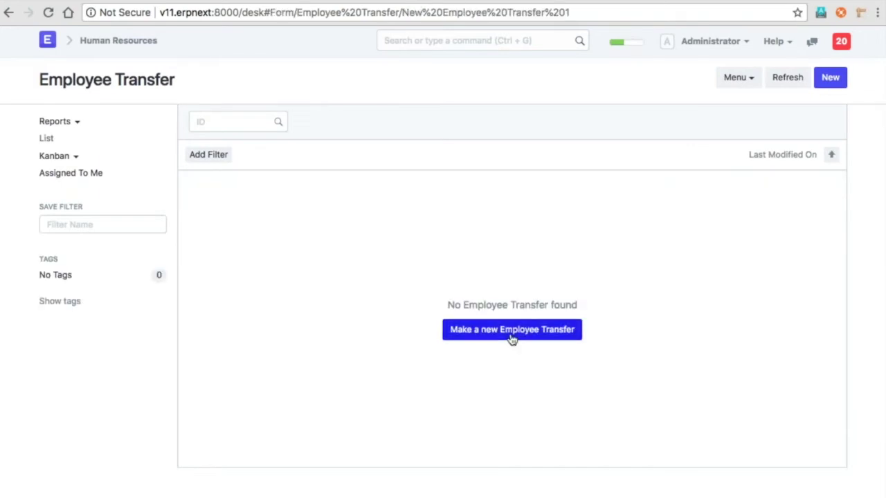
- Select the employee from the cancelled promotion for the transfer and set the transfer date to 20-06-2018
left_click(307, 135)
type("jo")
left_click(306, 172)
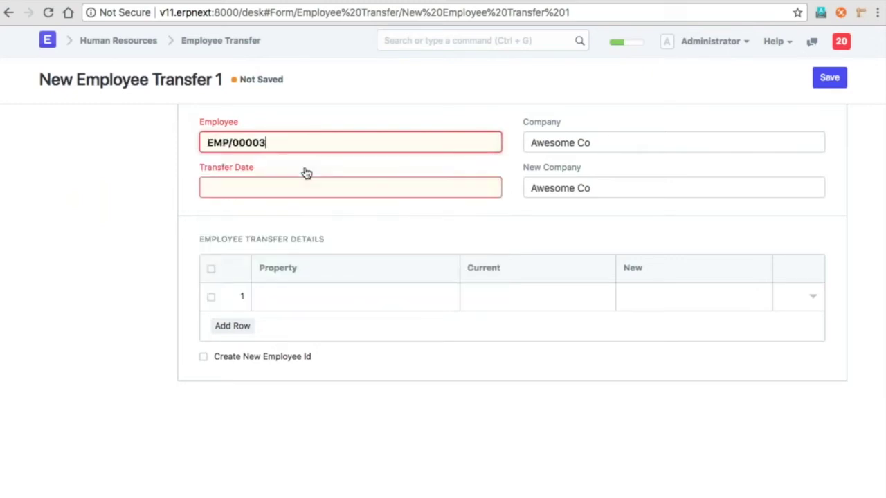
left_click(307, 233)
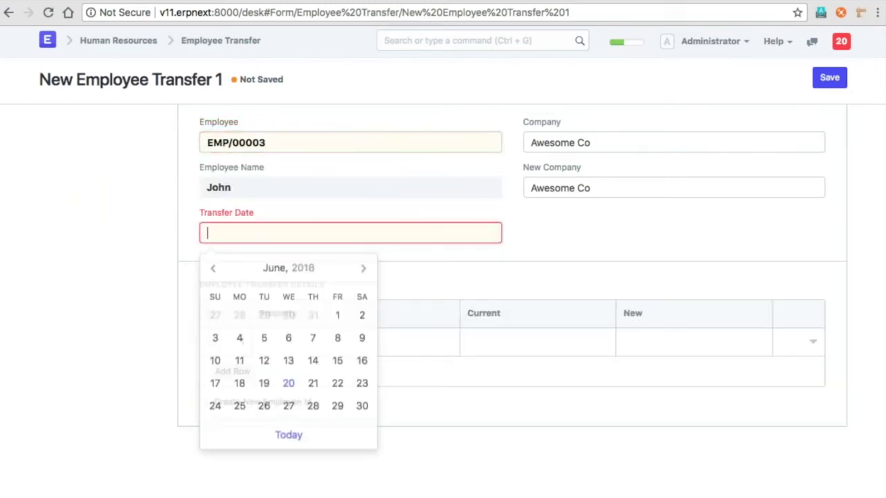
left_click(288, 382)
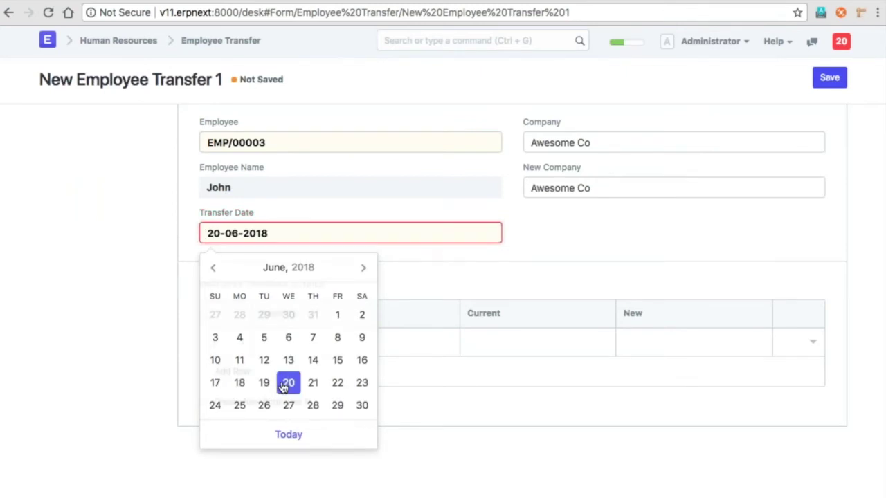
- Change the transfer's new company to Awesome Software
left_click(614, 188)
key("ctrl+a")
key("BackSpace")
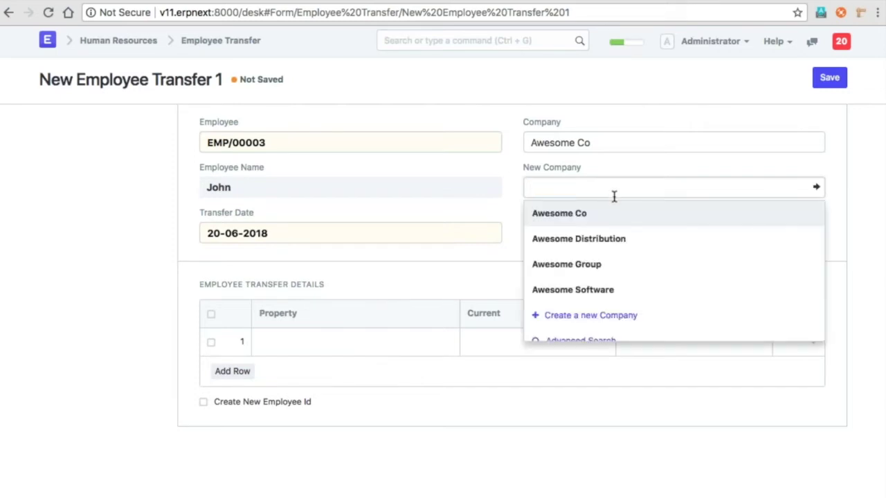
left_click(598, 288)
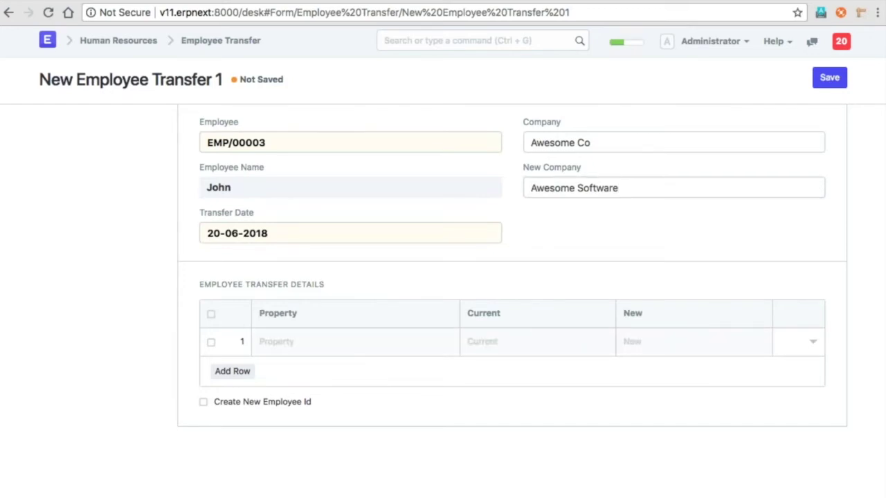
- Add a Designation property to the transfer details with Head of Marketing and Sales as the new value
left_click(232, 372)
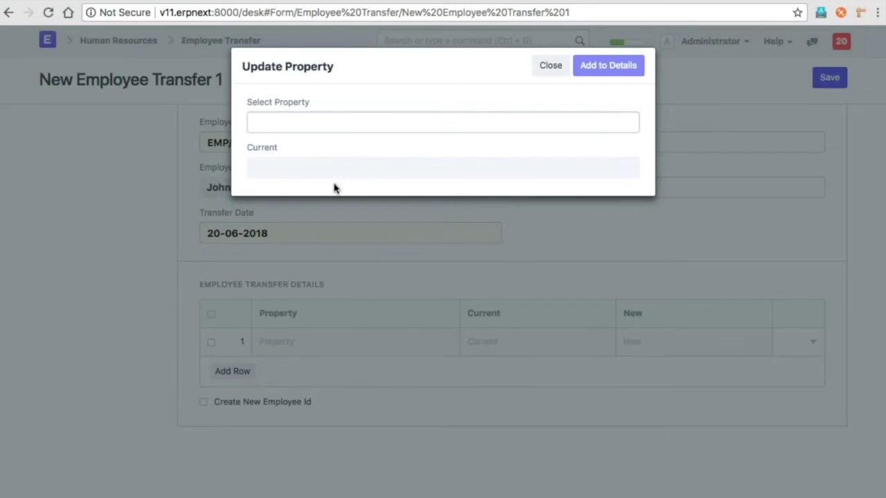
left_click(327, 214)
left_click(279, 215)
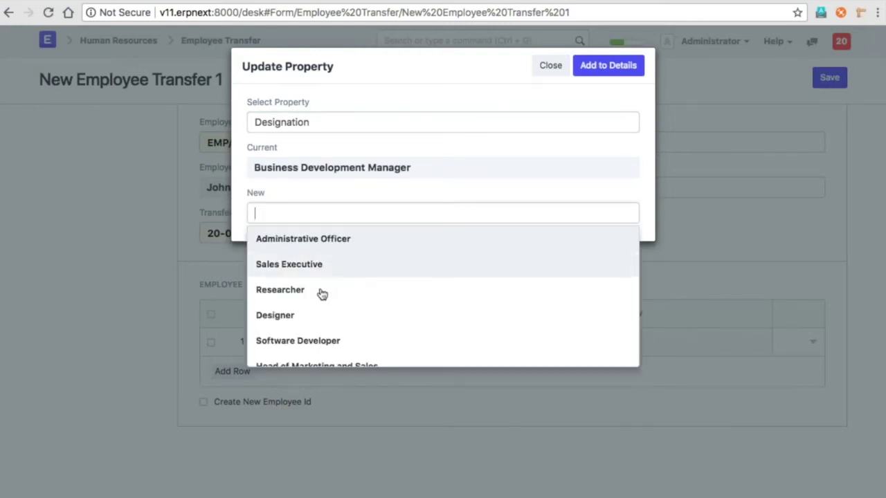
scroll(322, 339, "down", 2)
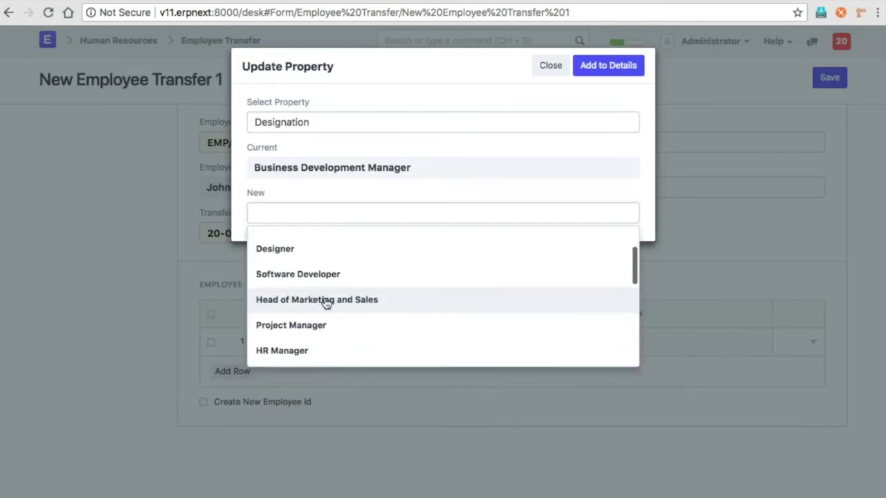
left_click(327, 303)
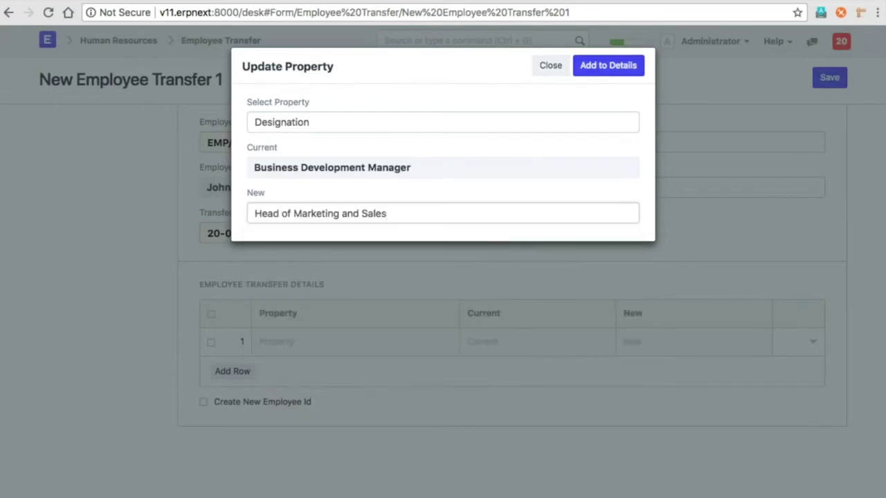
left_click(623, 69)
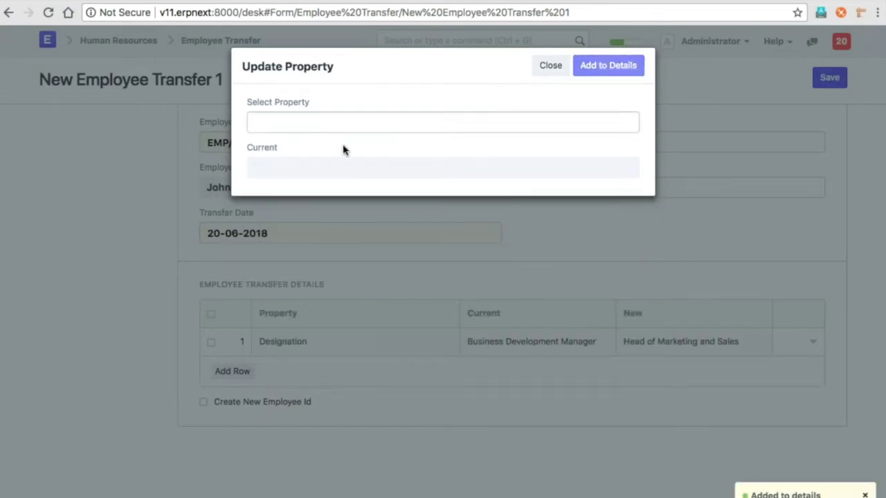
- Add a Grade property to the employee transfer details with GS-7 as the new value
left_click(311, 224)
left_click(311, 214)
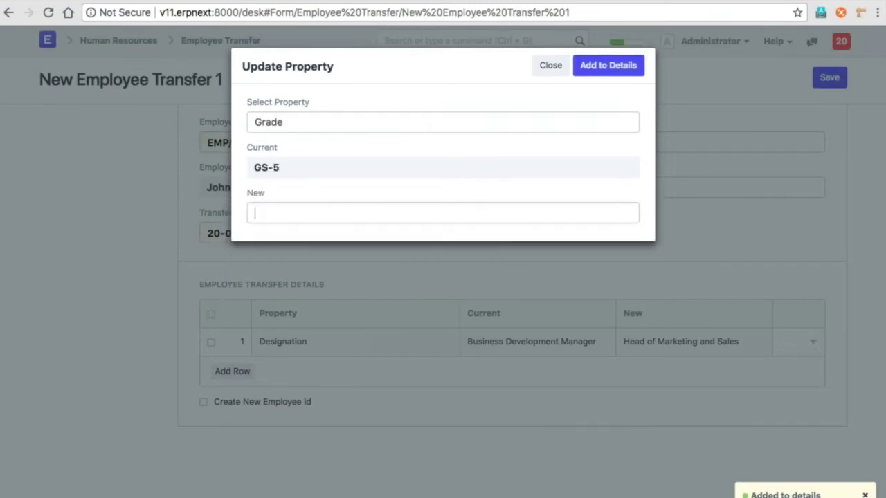
left_click(311, 238)
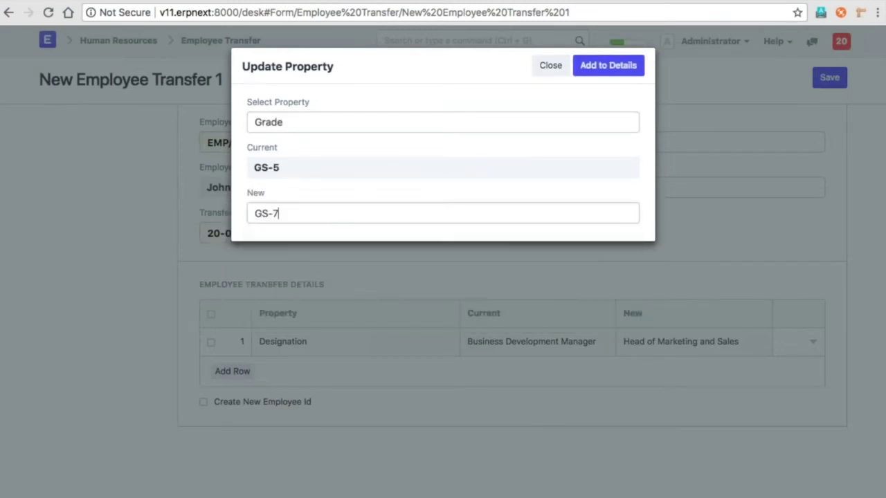
left_click(609, 65)
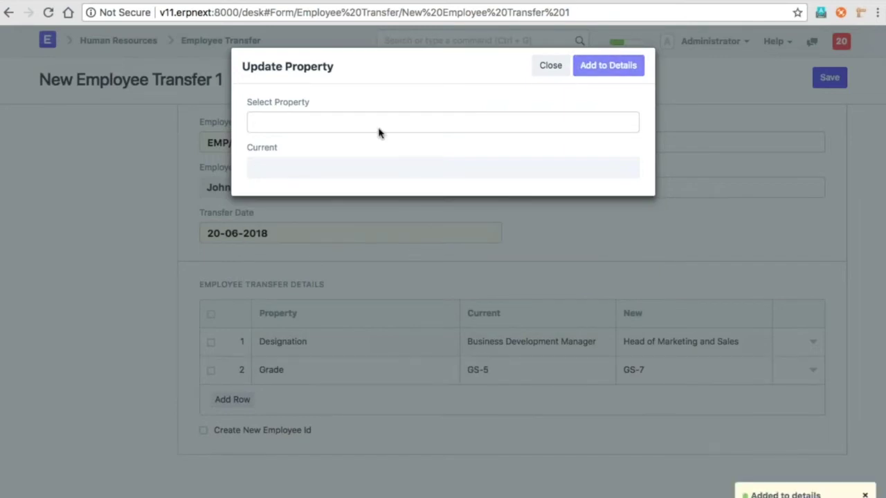
- Add a Notice (days) property to the transfer details with 60 as the new value and finish adding properties
left_click(341, 244)
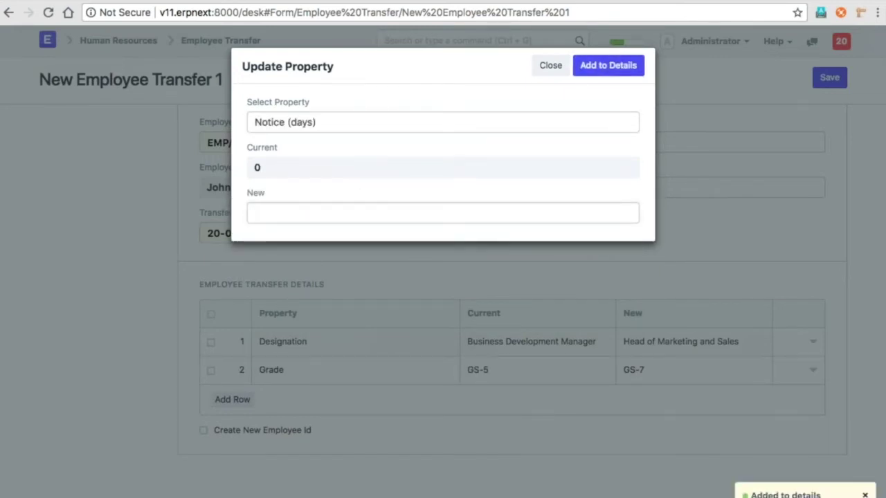
type("60")
left_click(612, 66)
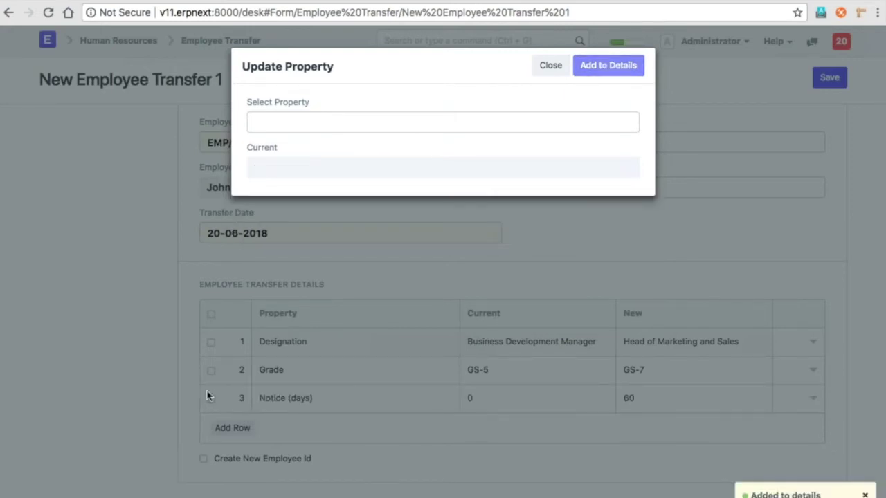
left_click(551, 65)
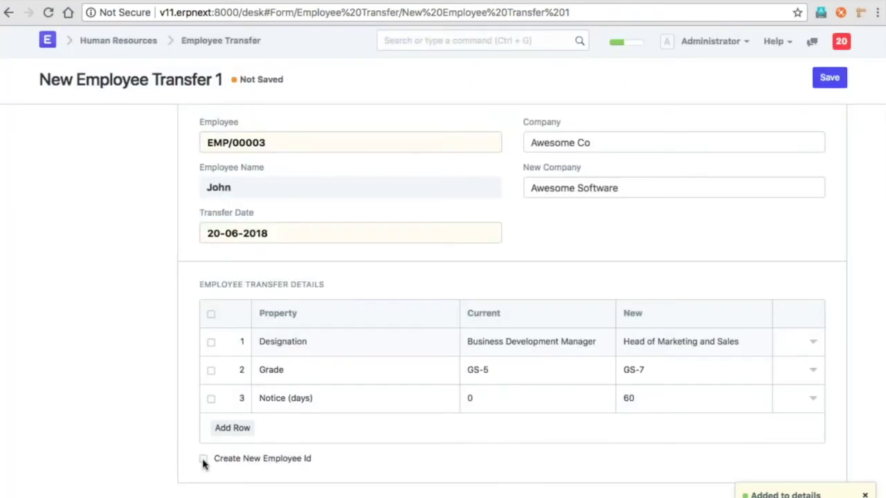
- Enable Create New Employee Id on the transfer, save it and submit it permanently
left_click(204, 460)
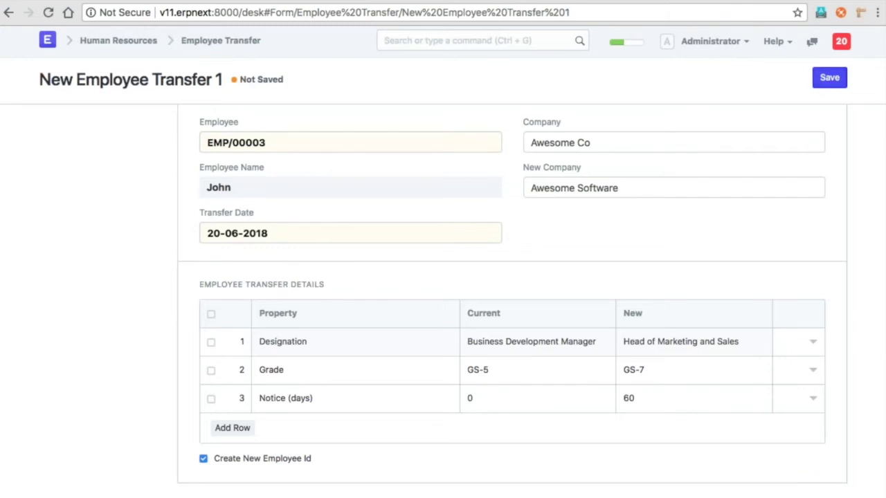
key("ctrl+s")
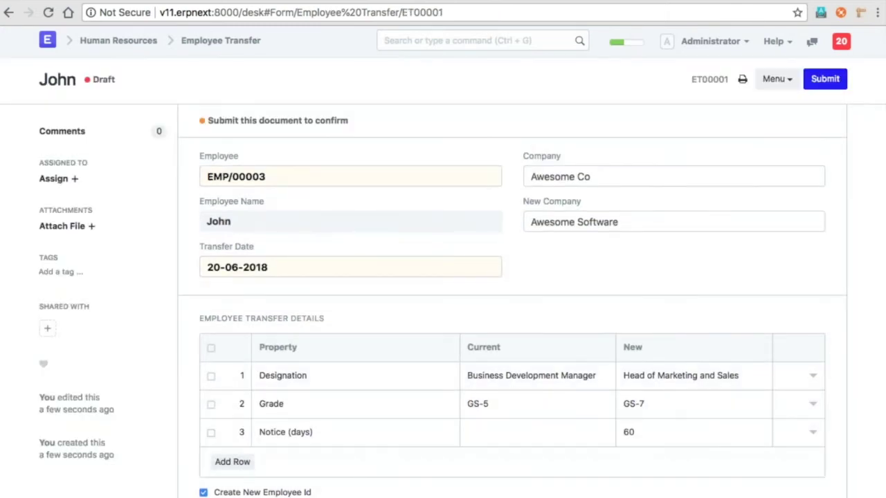
left_click(831, 80)
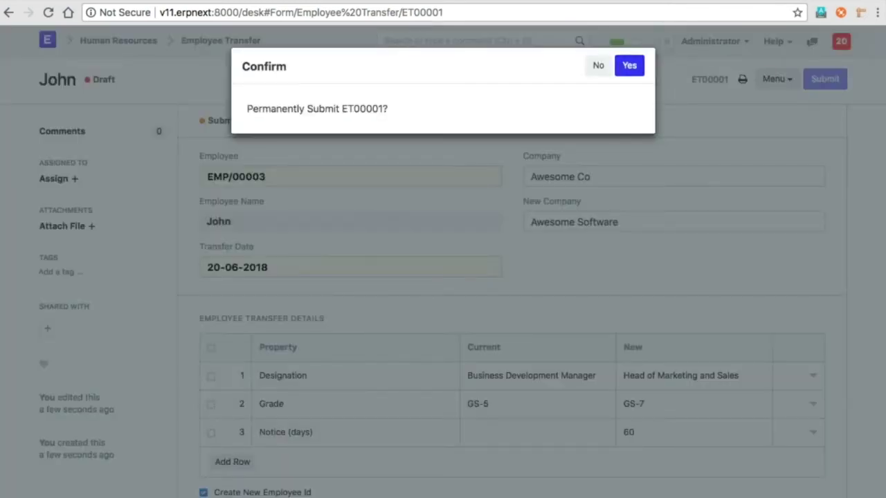
left_click(629, 66)
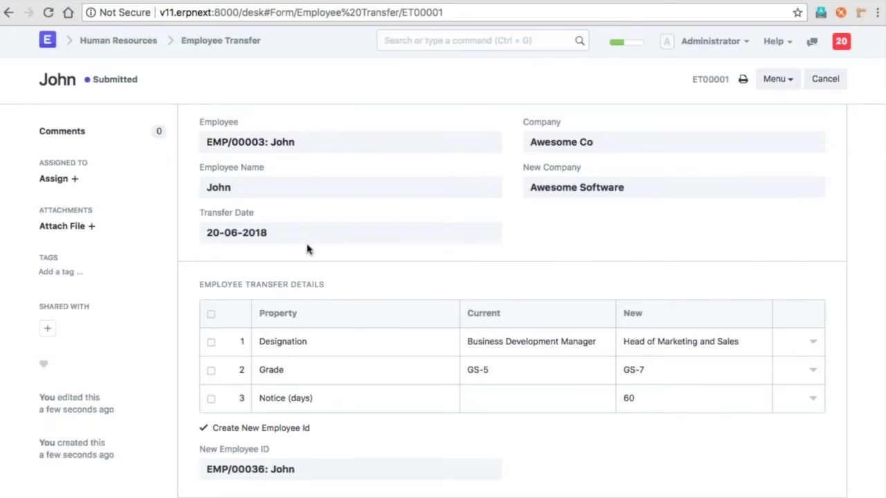
- Open the new employee record linked in the submitted transfer and review its company, joining date and employment details
left_click(284, 476)
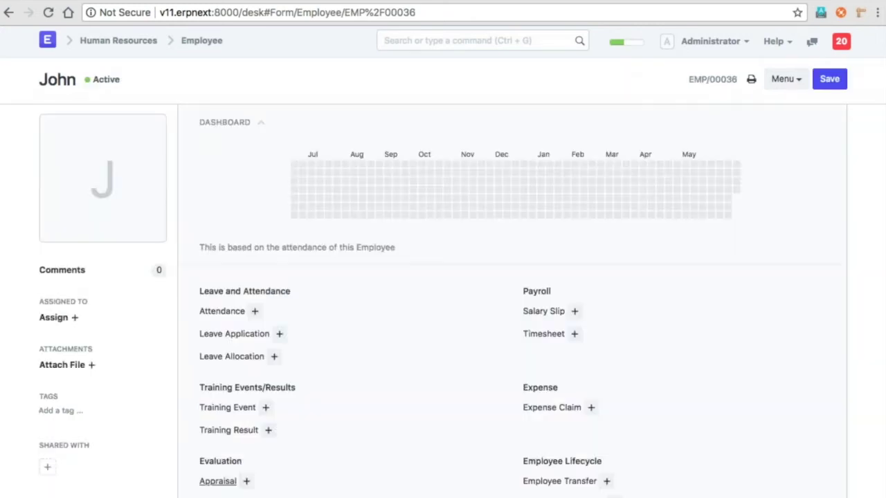
scroll(425, 384, "down", 1)
scroll(424, 384, "down", 8)
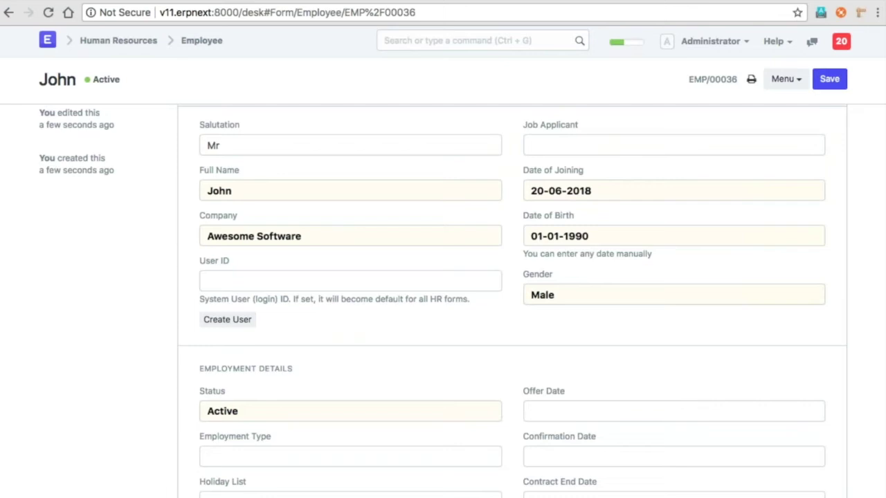
- Open the 2018-19 payroll period from the Human Resources module's payroll setup and check its start date
left_click(141, 43)
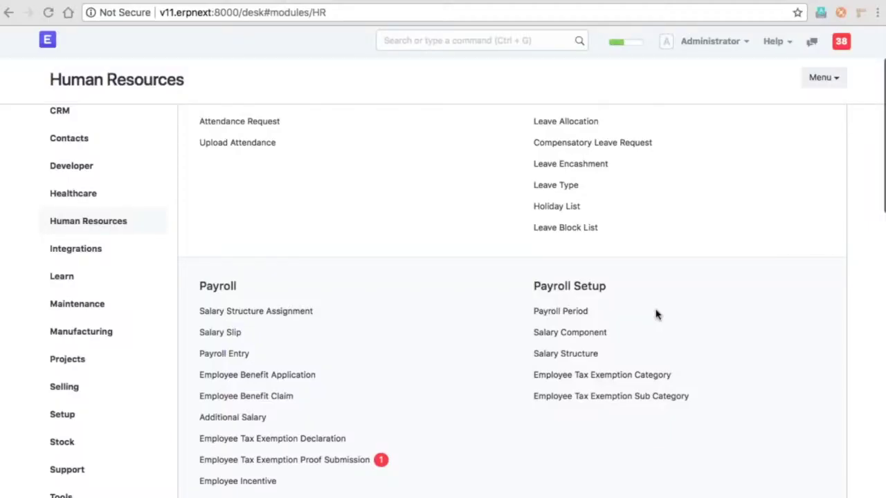
scroll(657, 390, "up", 2)
scroll(657, 390, "down", 3)
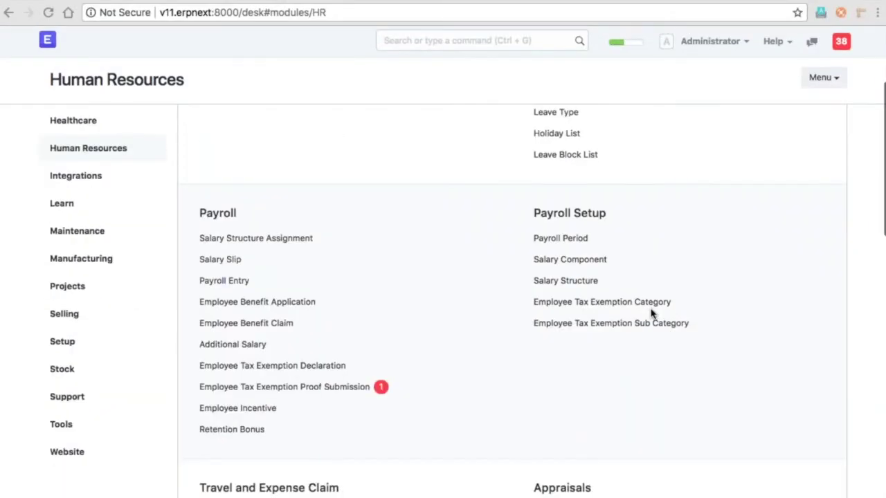
left_click(577, 242)
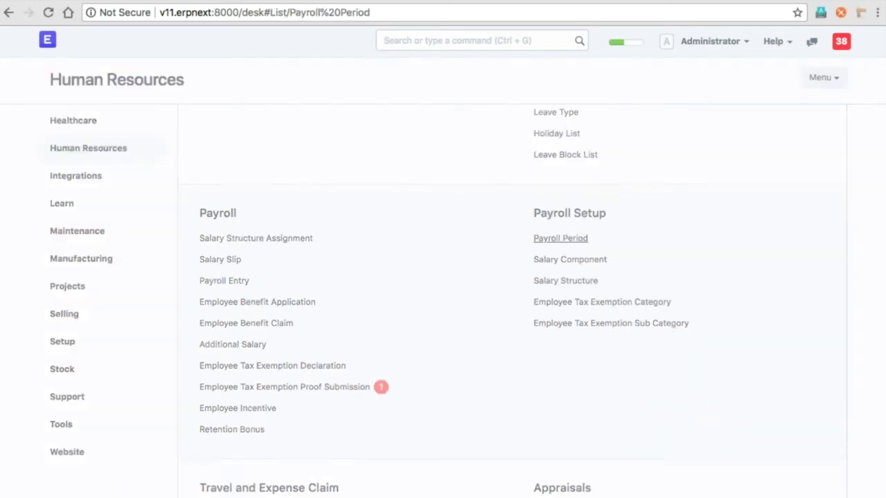
left_click(235, 215)
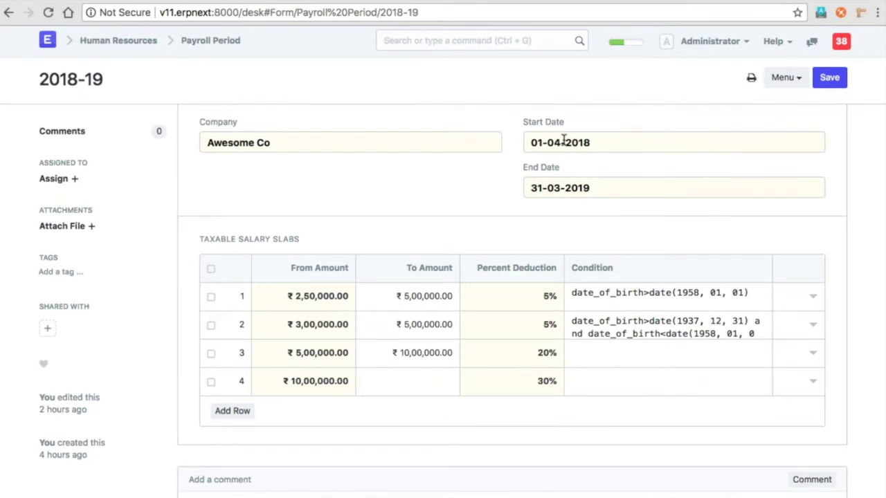
left_click(564, 142)
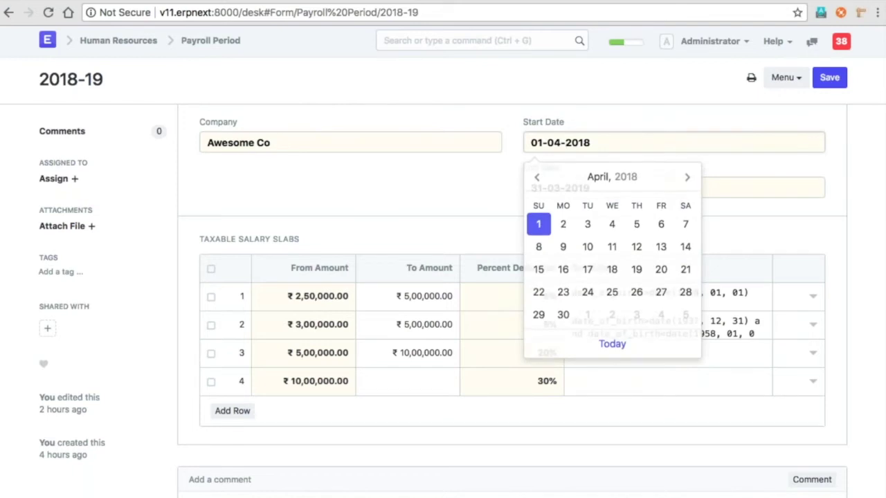
left_click(537, 223)
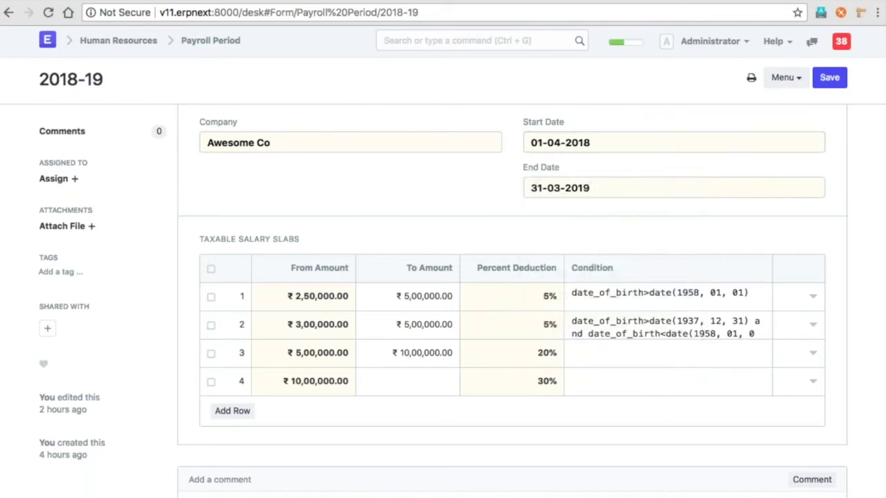
- Return to the Human Resources module, reopen the 2018-19 payroll period and examine its taxable salary slabs
left_click(196, 49)
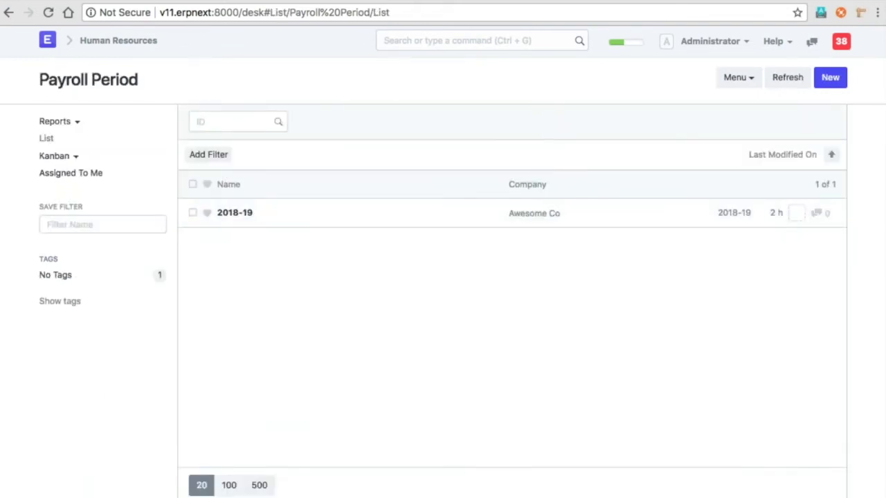
left_click(148, 44)
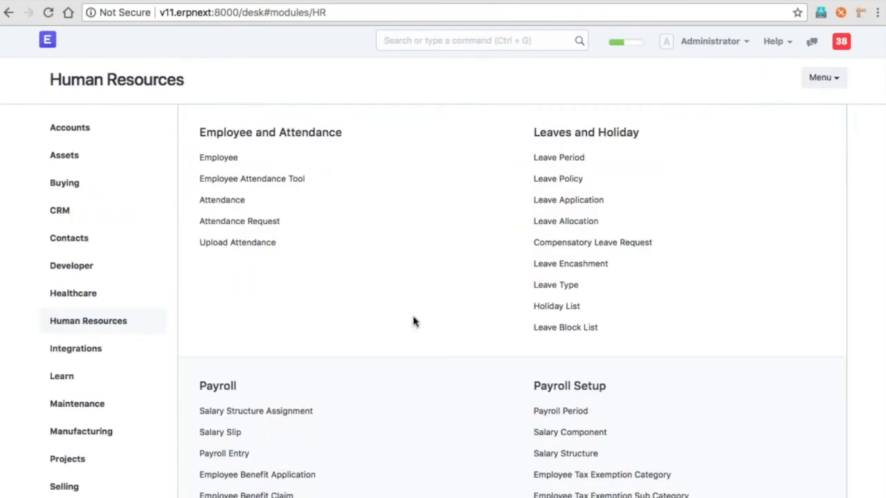
scroll(423, 328, "down", 3)
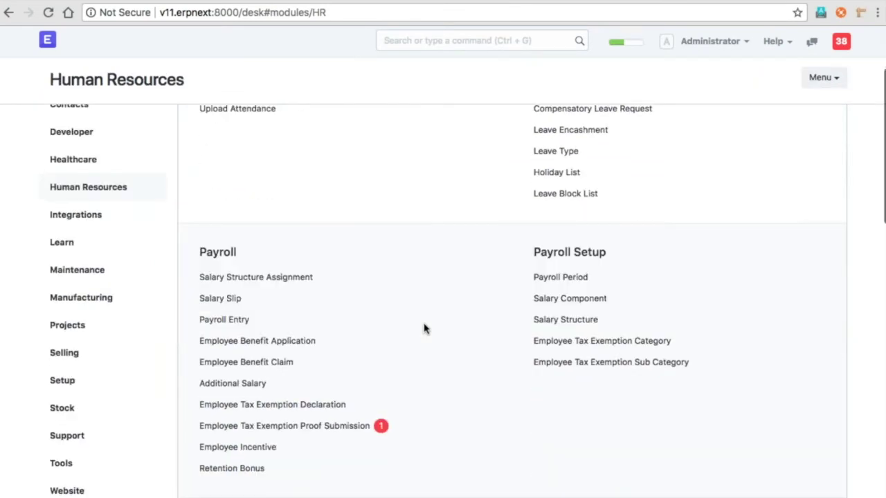
left_click(555, 276)
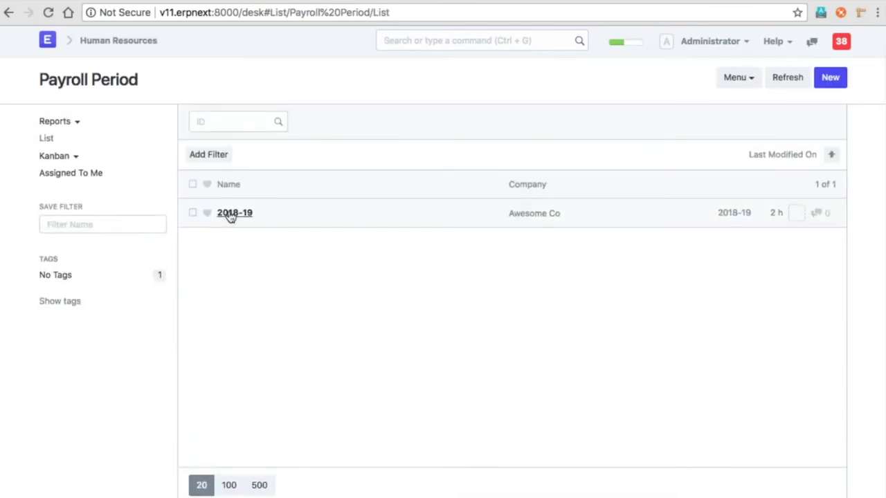
left_click(229, 215)
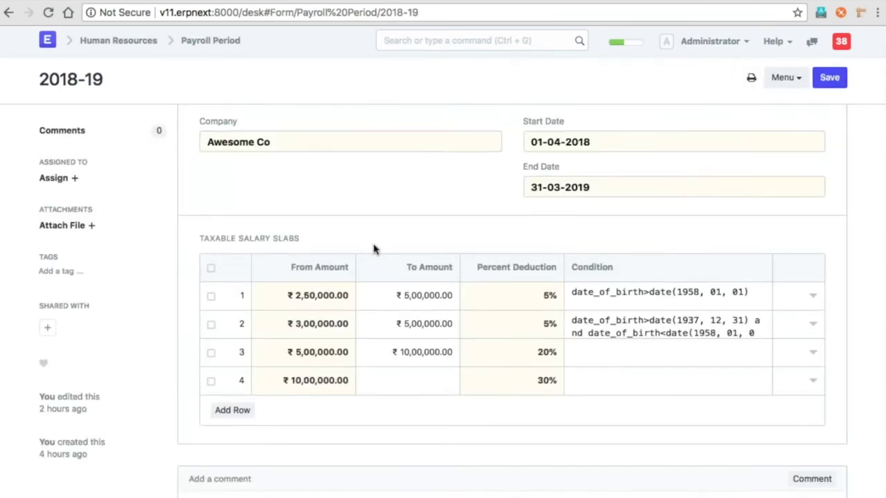
scroll(374, 249, "down", 3)
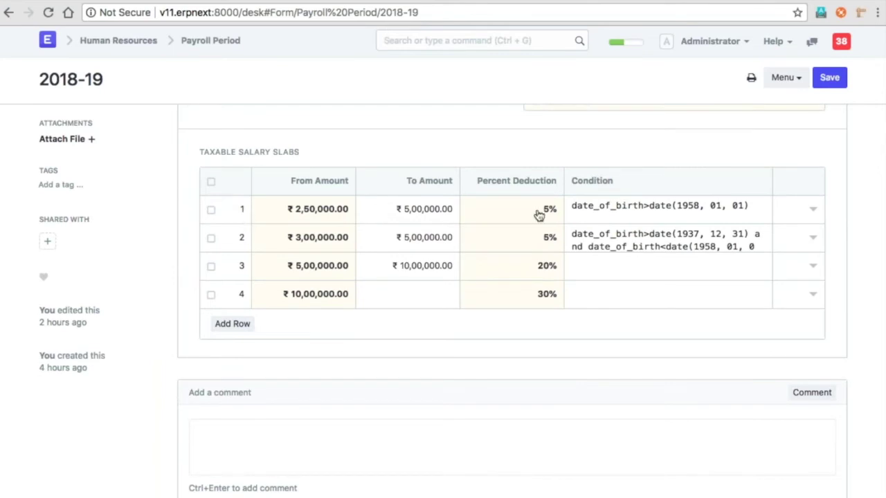
scroll(617, 217, "up", 1)
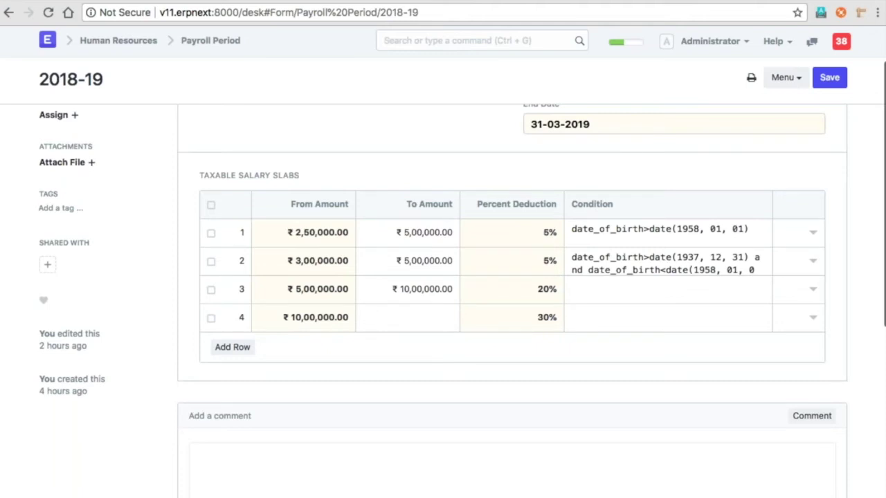
scroll(340, 246, "up", 1)
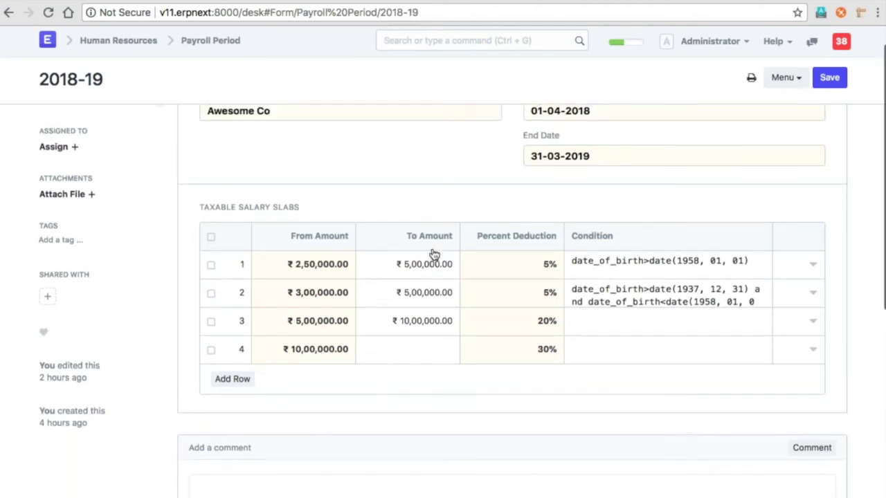
scroll(434, 255, "up", 1)
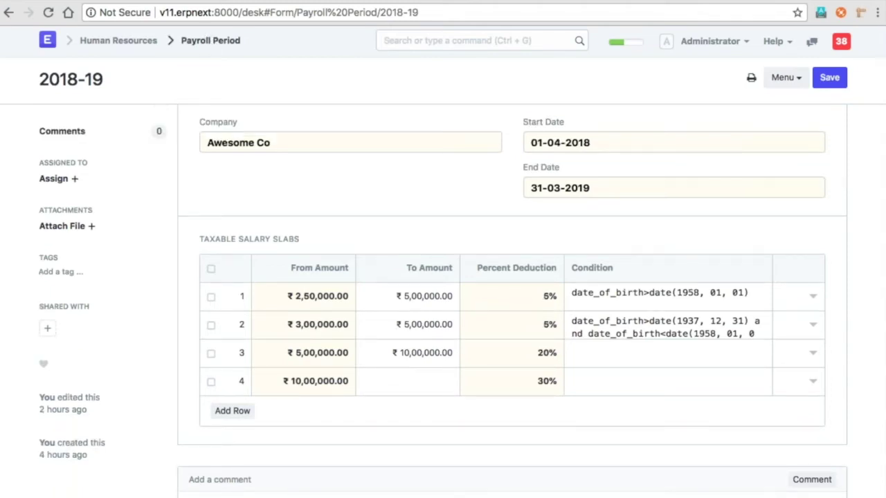
- Open the first taxable salary slab's row details, examine the condition examples and close the row
left_click(210, 40)
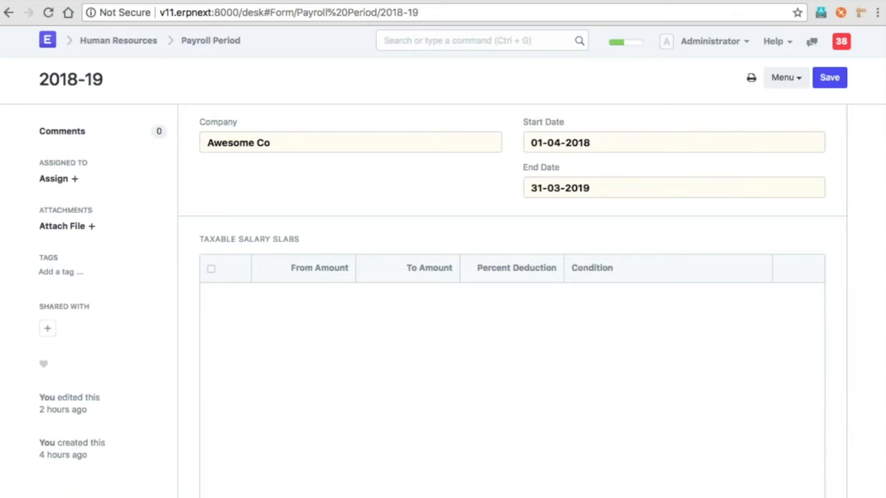
left_click(232, 293)
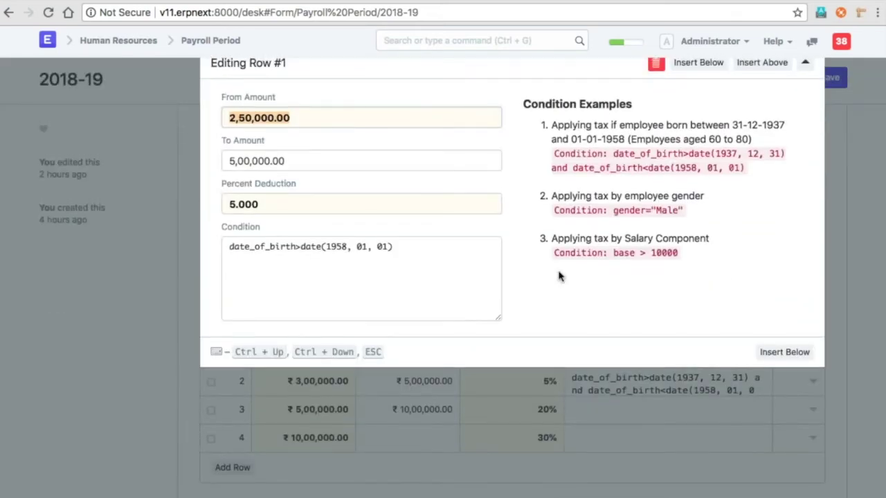
scroll(559, 277, "up", 3)
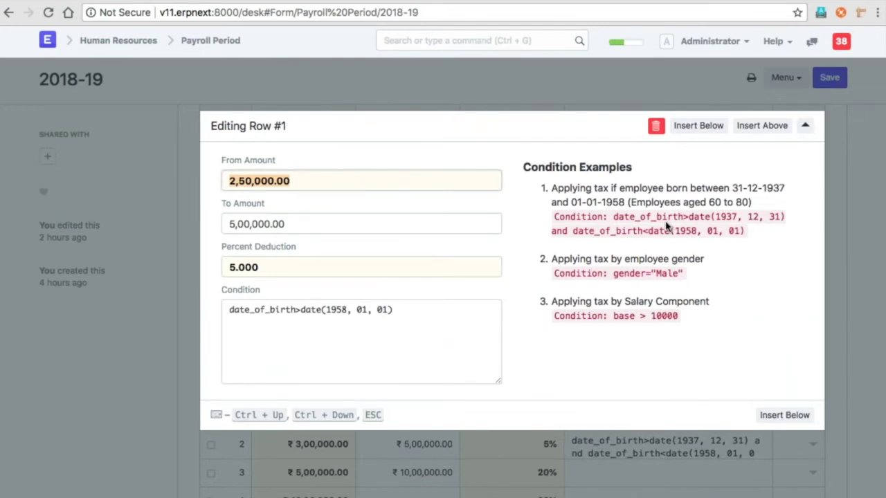
scroll(666, 225, "up", 1)
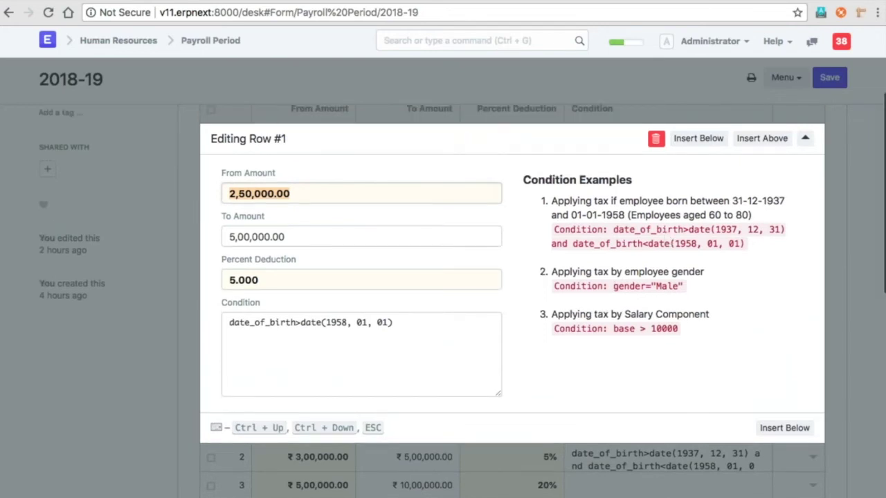
scroll(618, 352, "up", 2)
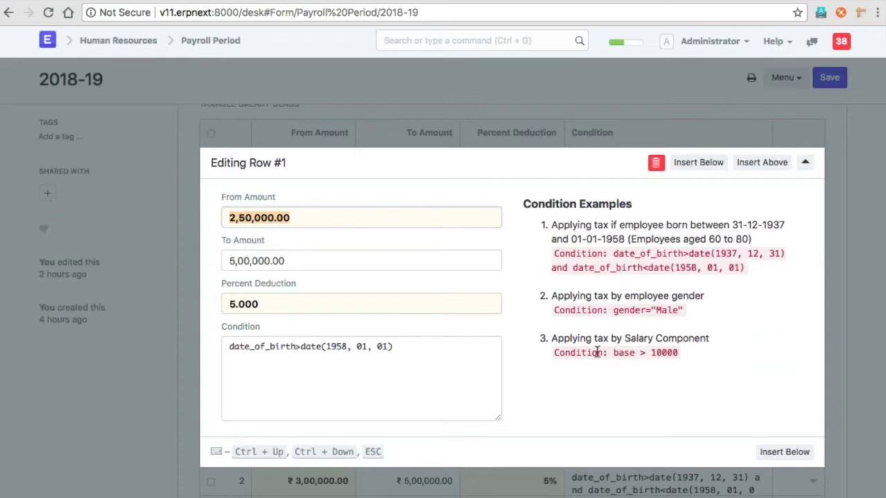
left_click(193, 233)
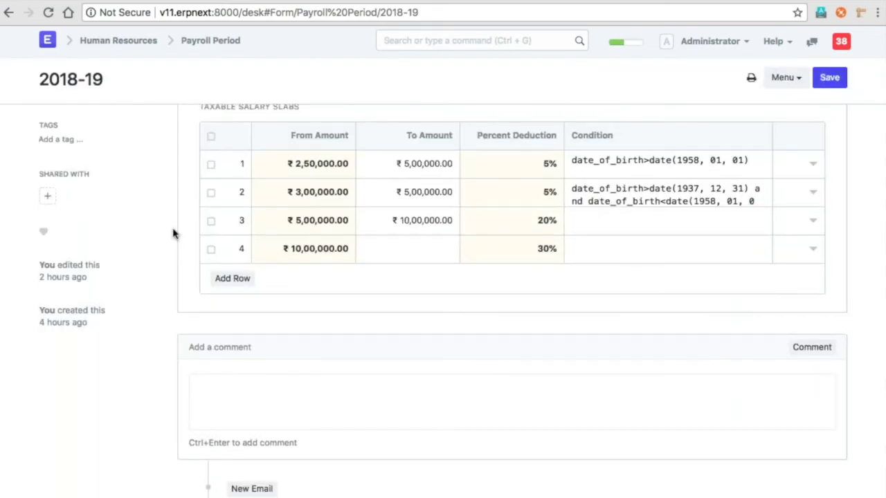
- Open the Salary Component list from the Human Resources module's payroll setup and look through the listed components
scroll(174, 233, "up", 5)
left_click(142, 42)
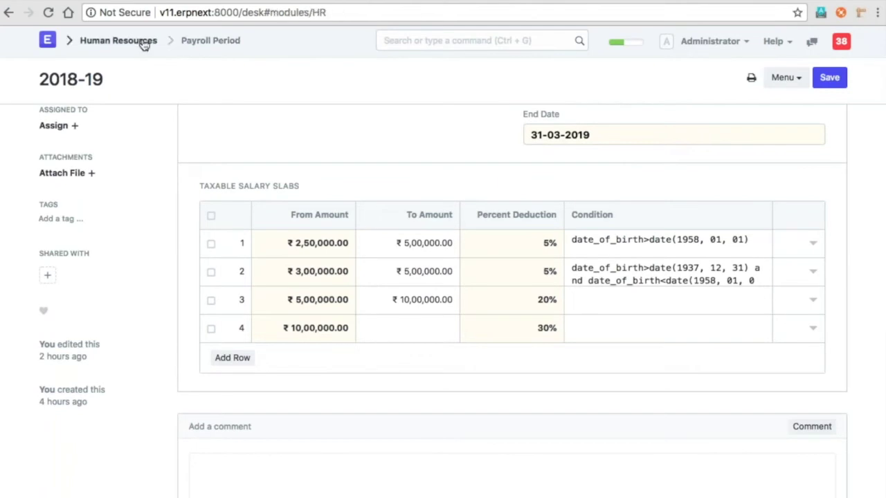
scroll(577, 254, "down", 5)
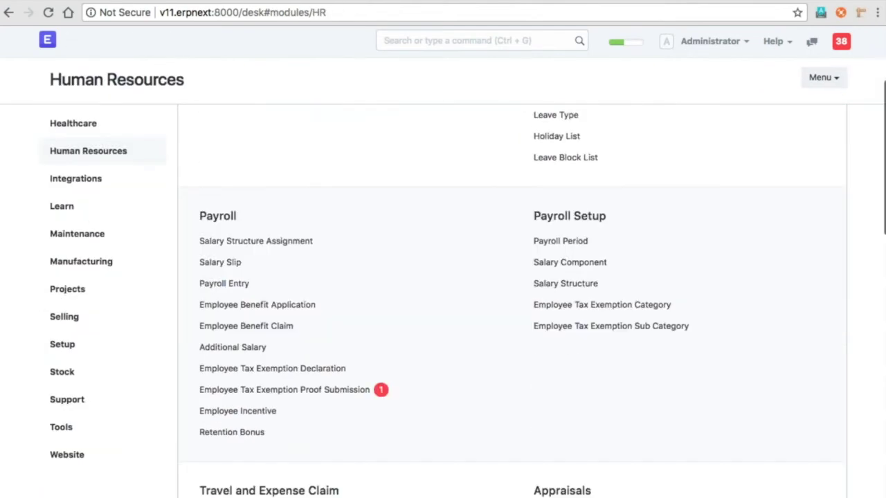
left_click(577, 255)
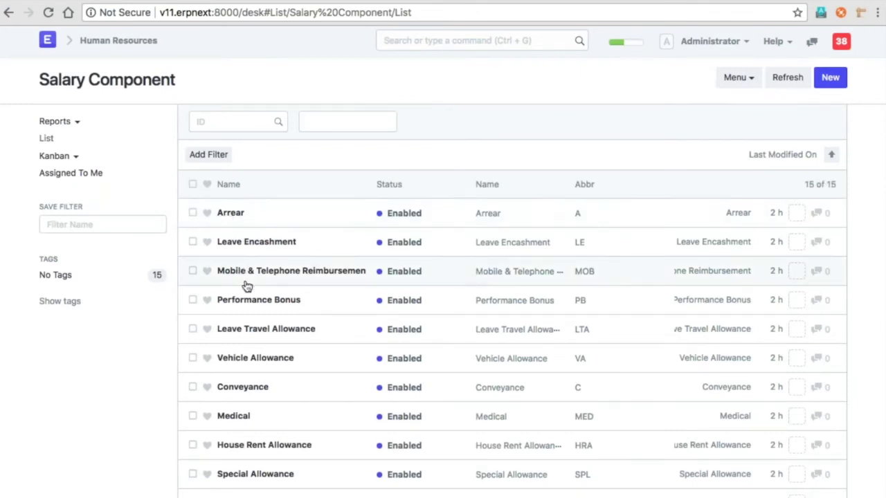
scroll(248, 289, "down", 5)
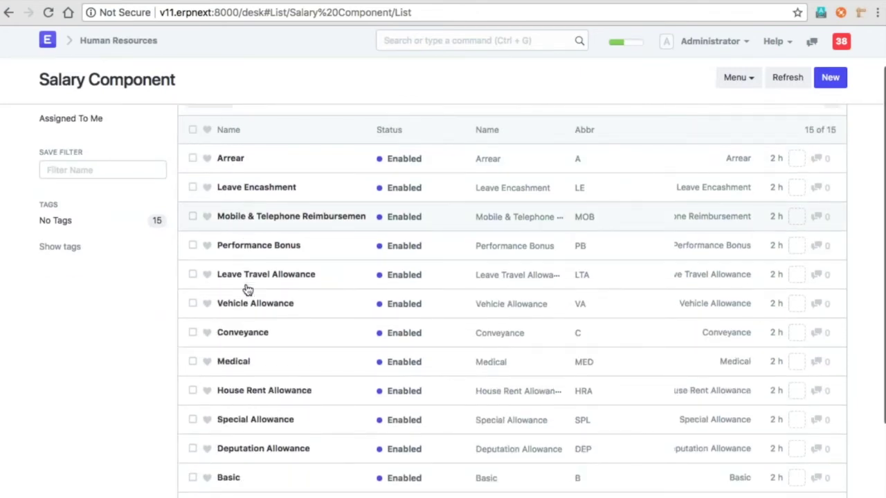
scroll(248, 290, "up", 5)
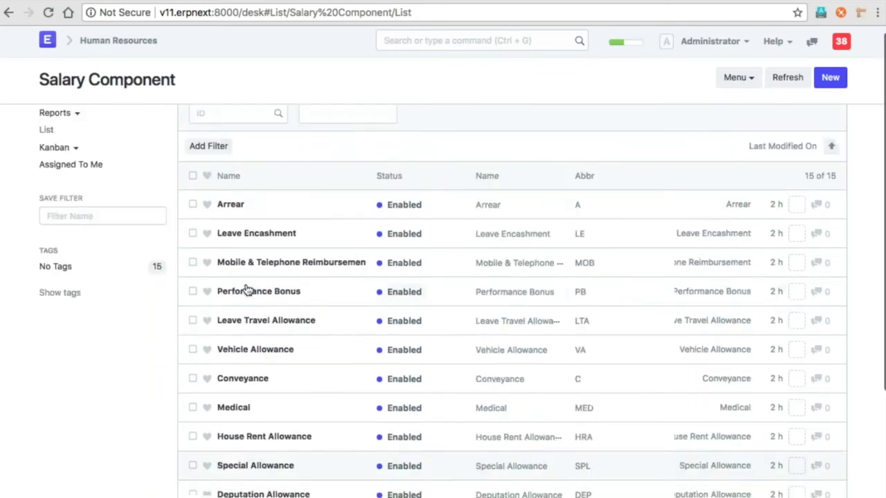
- Open a blank new salary component form and examine its type, tax, payable, leave and statistical options
key("ctrl+b")
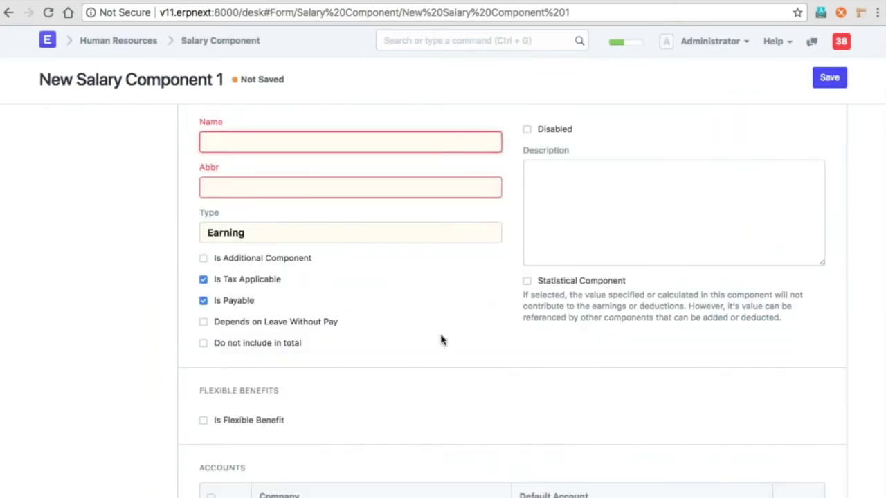
scroll(441, 340, "down", 2)
scroll(441, 340, "up", 2)
scroll(513, 304, "down", 1)
scroll(355, 289, "down", 2)
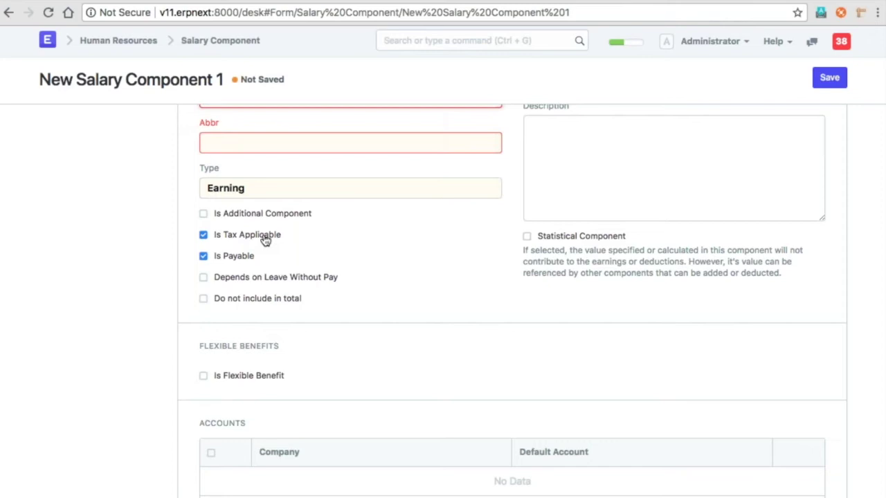
scroll(265, 239, "down", 1)
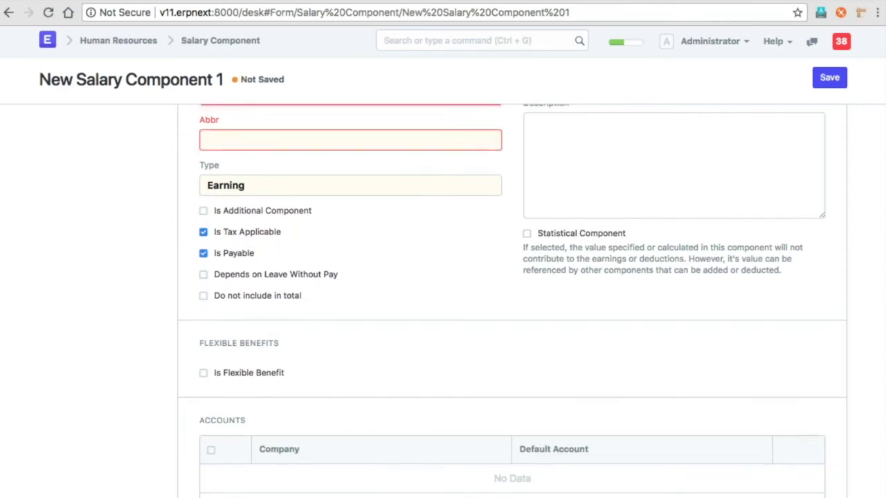
scroll(276, 294, "down", 2)
scroll(277, 294, "up", 3)
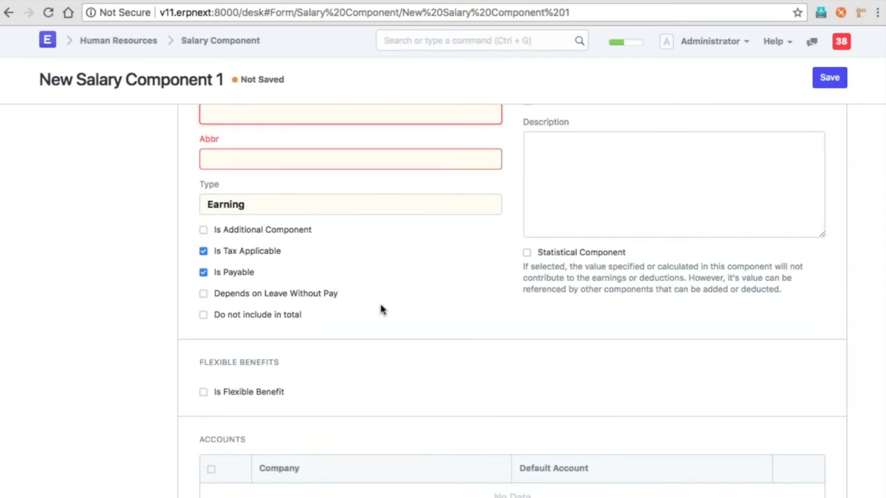
scroll(381, 309, "down", 1)
scroll(382, 310, "down", 2)
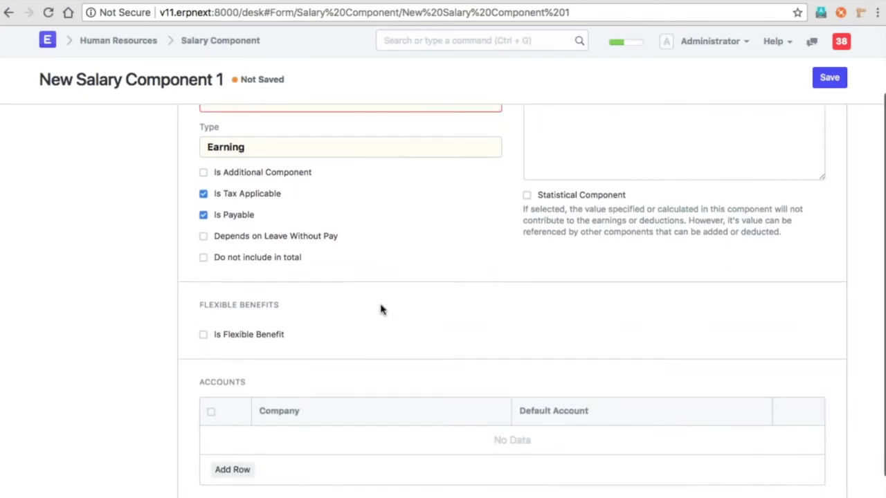
scroll(382, 310, "up", 3)
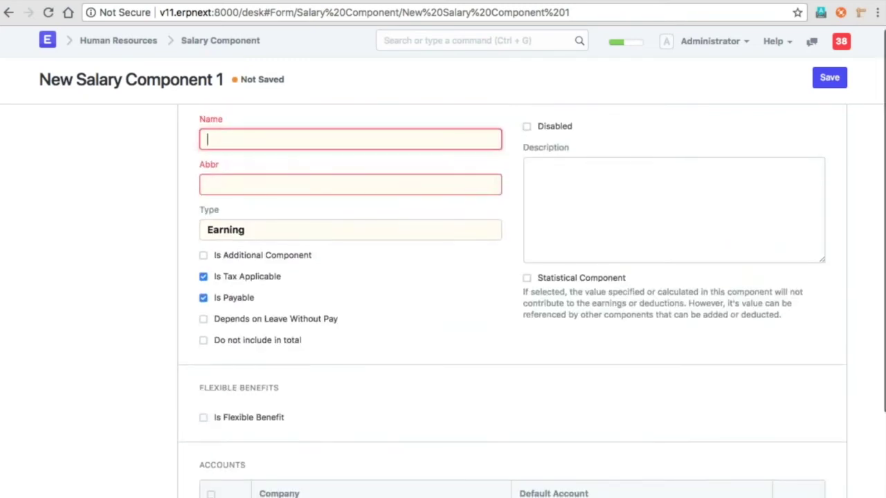
- Enable Is Flexible Benefit on the new salary component and review the additional benefit fields
scroll(381, 309, "down", 1)
scroll(402, 304, "down", 3)
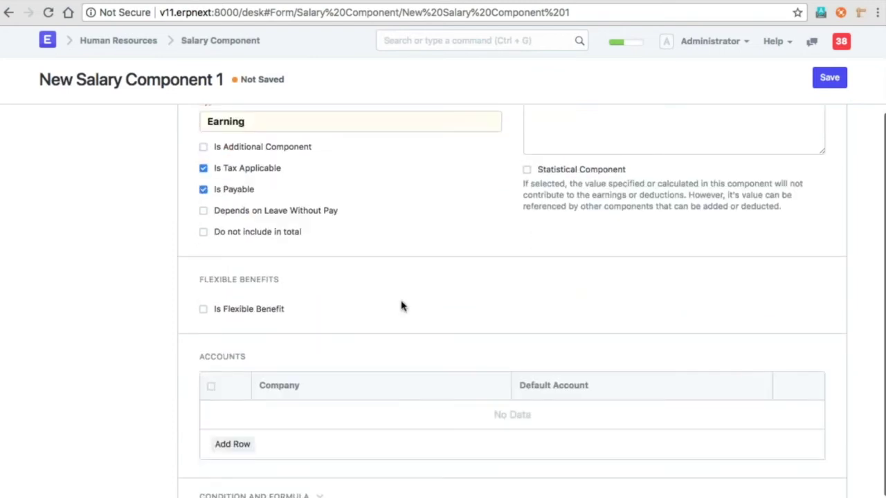
left_click(203, 310)
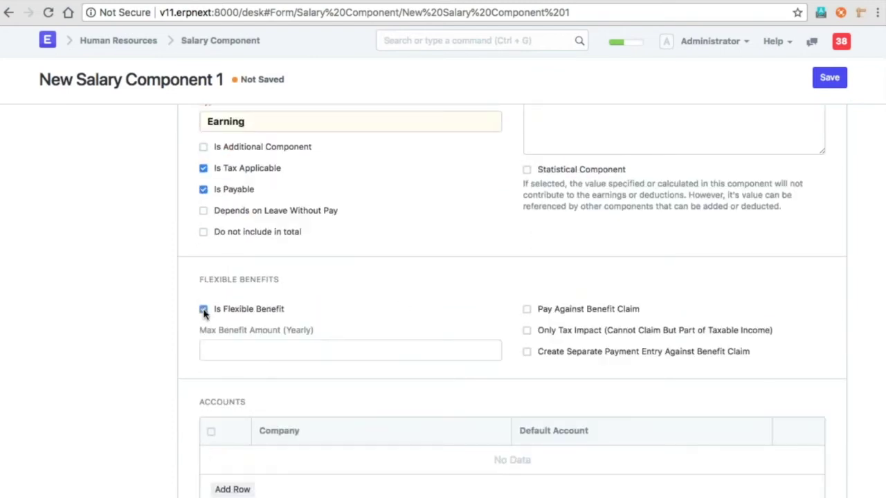
scroll(203, 313, "down", 1)
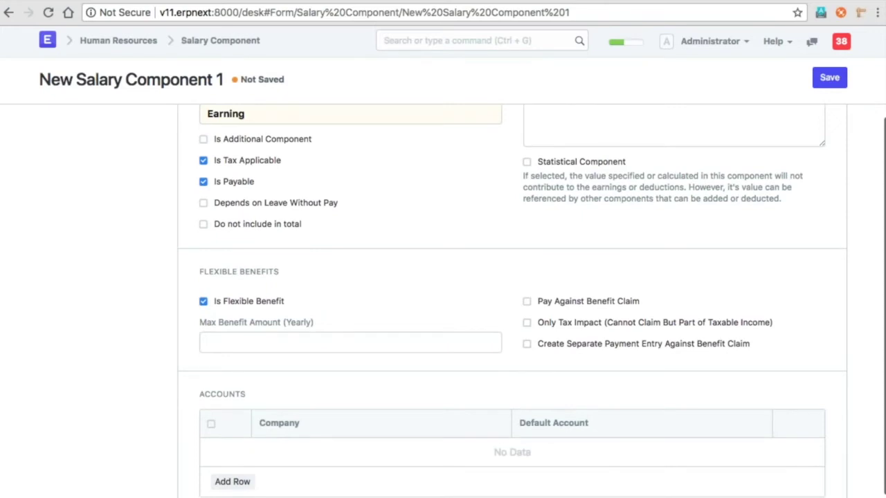
scroll(512, 297, "down", 2)
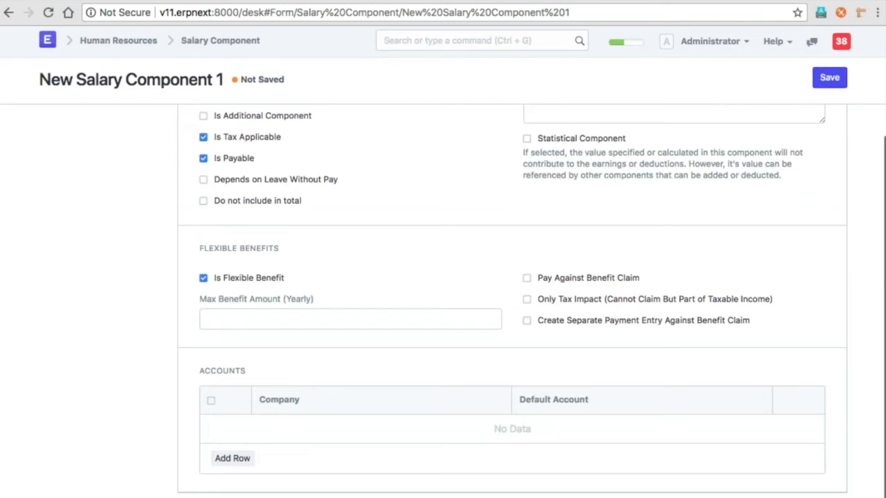
scroll(513, 302, "up", 1)
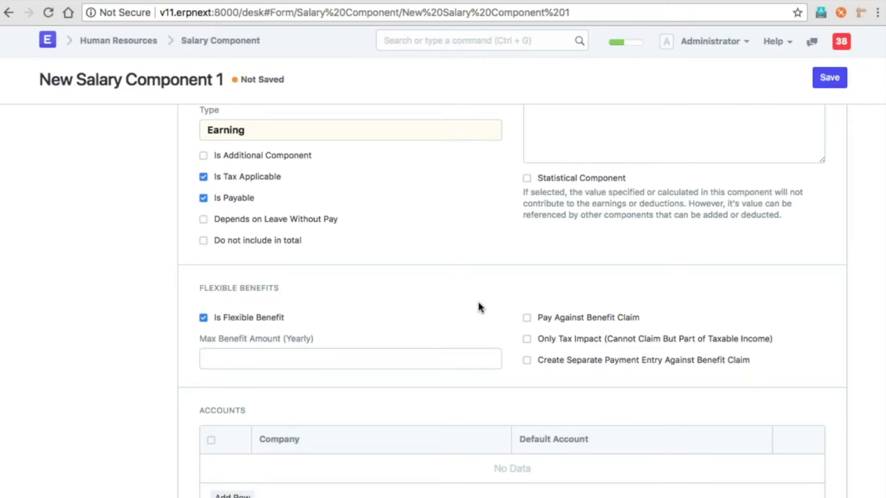
- Try Pay Against Benefit Claim on the new component, clear it, and enable Only Tax Impact instead
left_click(526, 318)
left_click(527, 319)
scroll(514, 339, "down", 1)
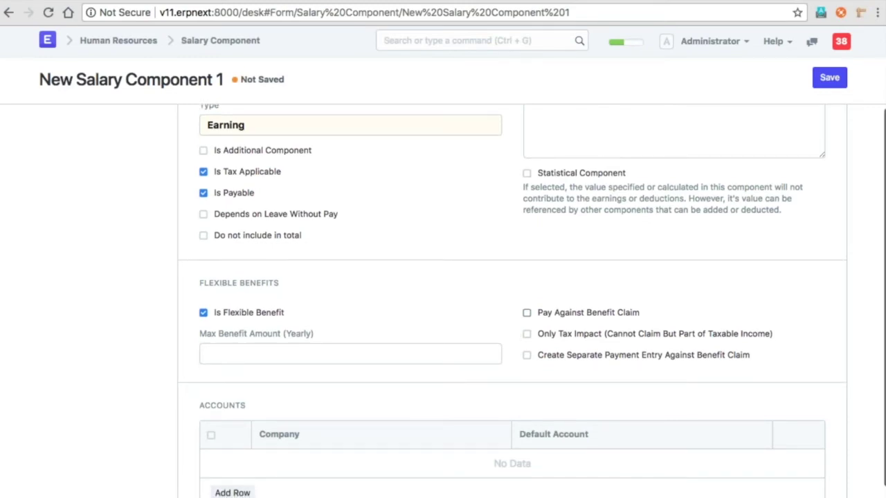
scroll(556, 287, "down", 2)
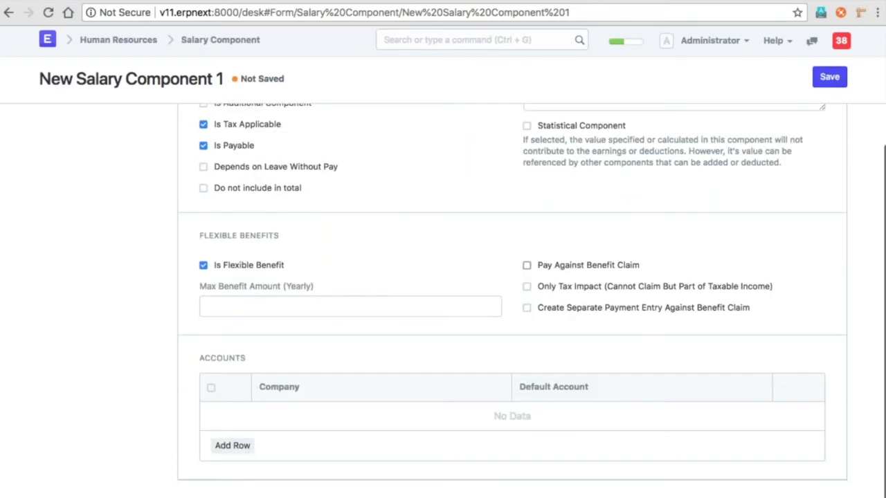
left_click(548, 294)
scroll(548, 294, "up", 1)
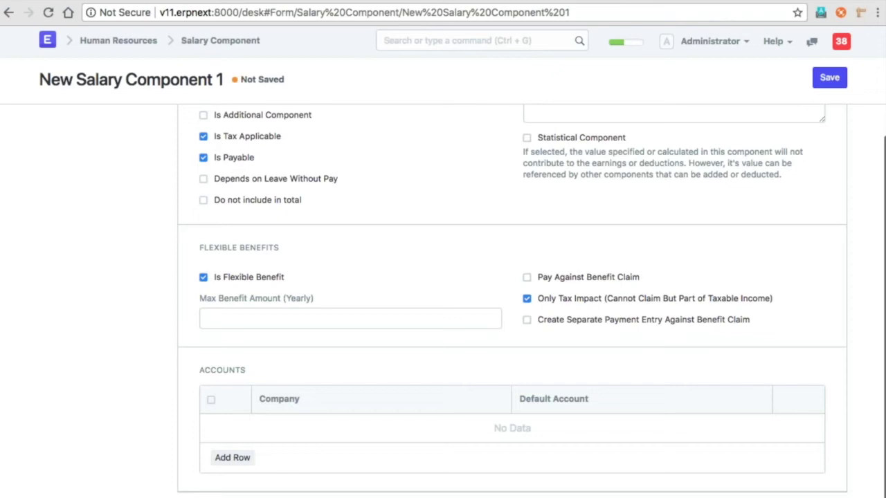
scroll(330, 254, "up", 1)
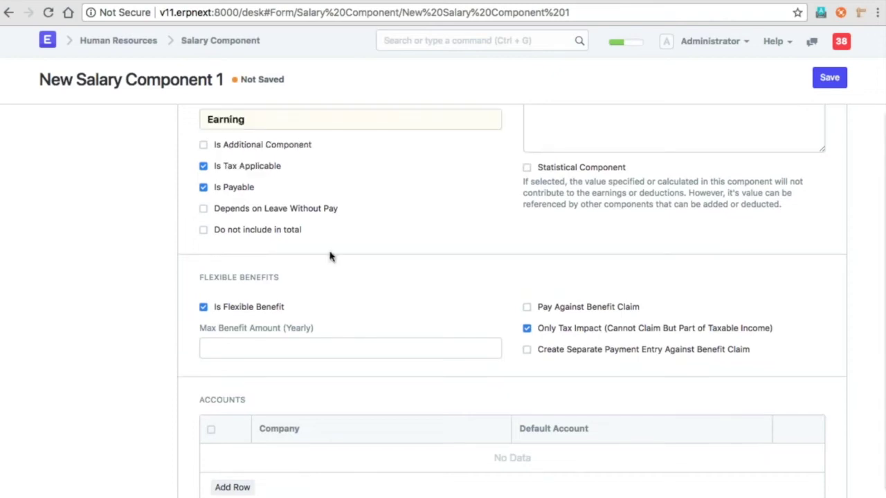
- Return to the Human Resources module, open the first listed salary structure assignment and review its details
left_click(220, 43)
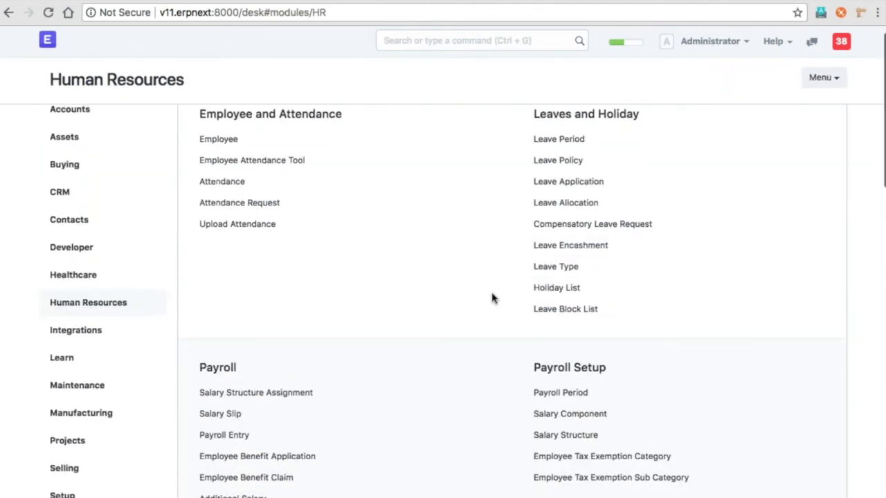
scroll(493, 299, "down", 3)
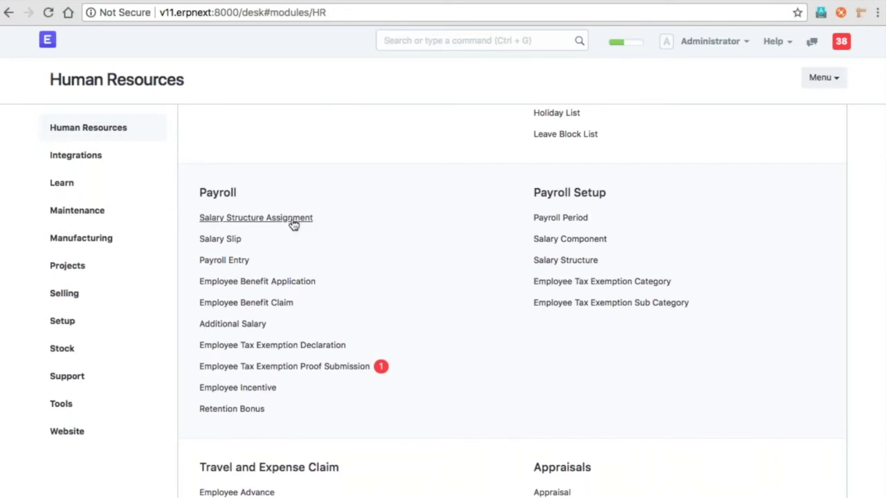
left_click(294, 221)
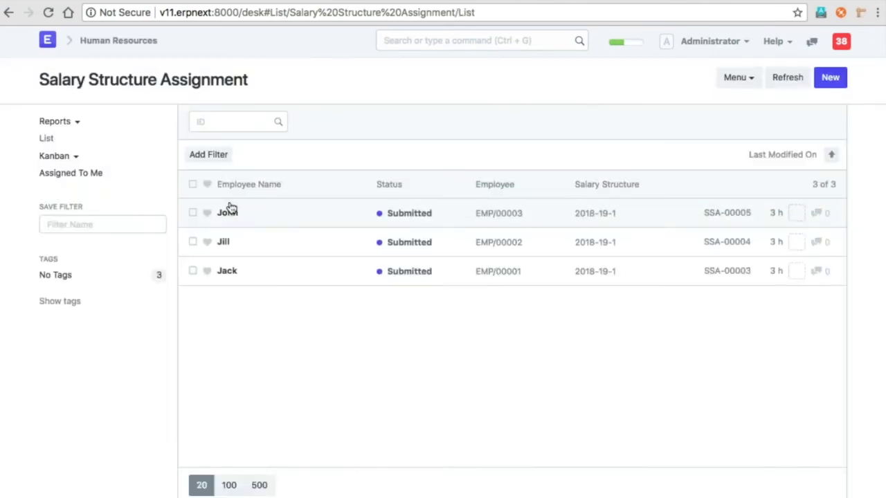
left_click(230, 207)
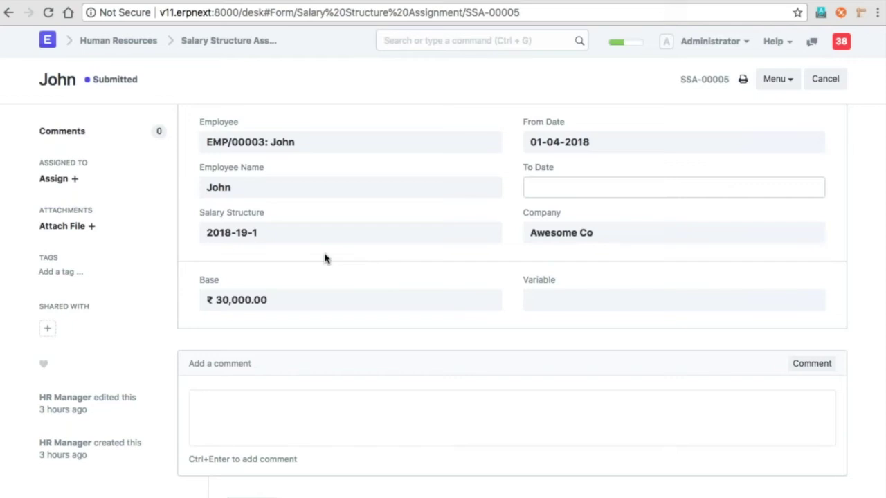
- Return to the Human Resources module and open the 2018-19-1 salary structure from the payroll setup
left_click(210, 41)
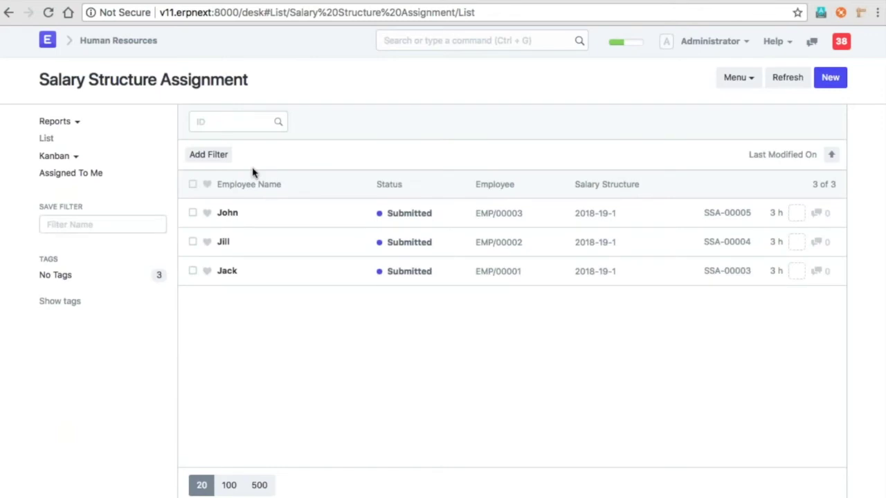
left_click(142, 41)
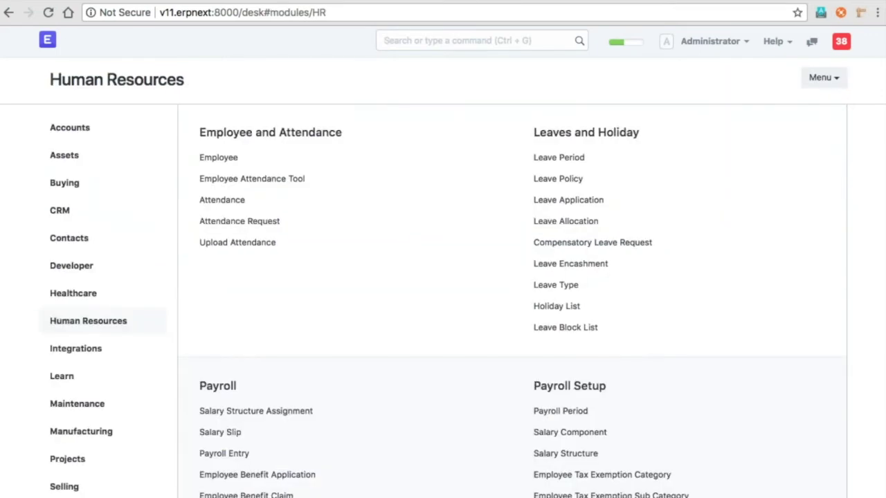
scroll(288, 251, "down", 1)
scroll(289, 251, "down", 4)
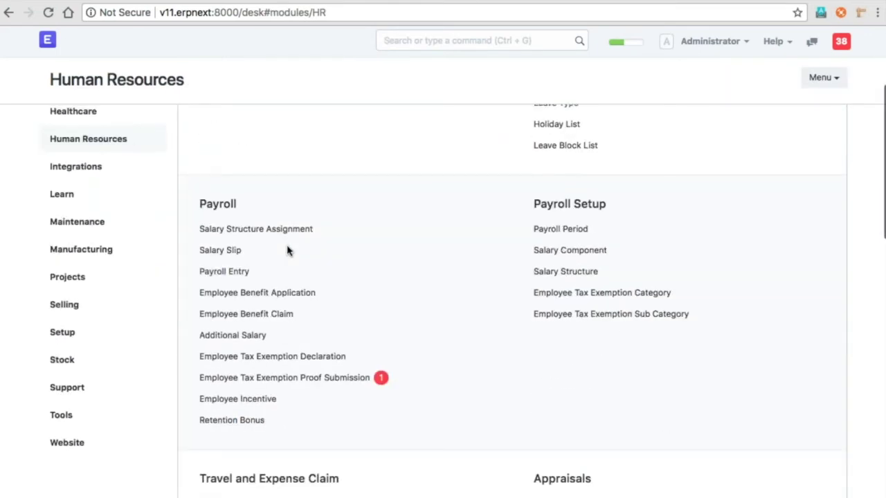
left_click(575, 272)
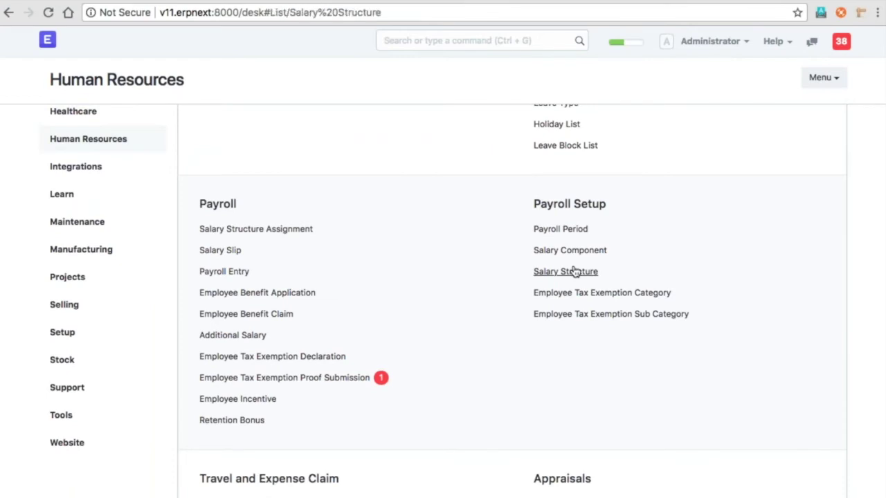
left_click(238, 213)
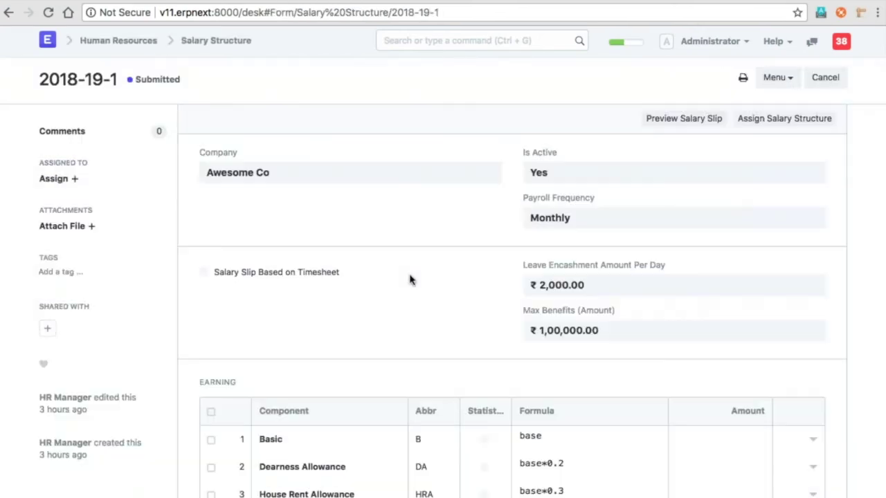
- Examine the salary structure's leave encashment amount per day, maximum benefits and earning components
scroll(409, 280, "down", 1)
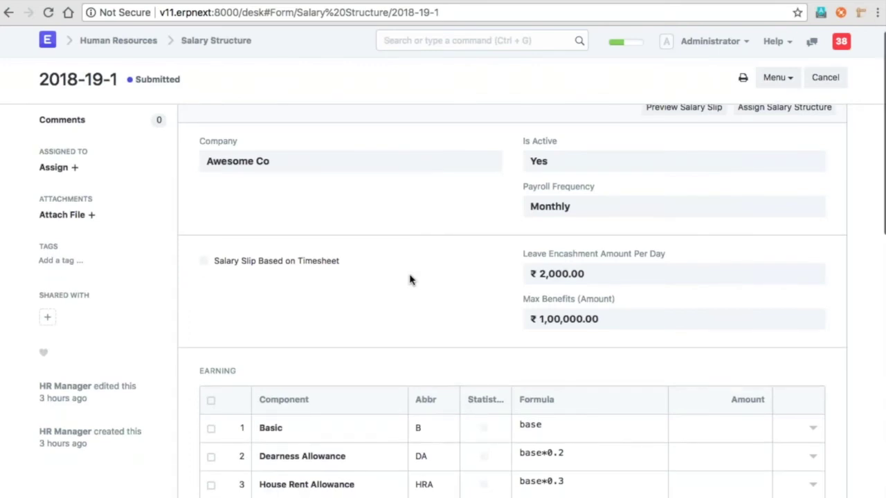
scroll(410, 279, "down", 2)
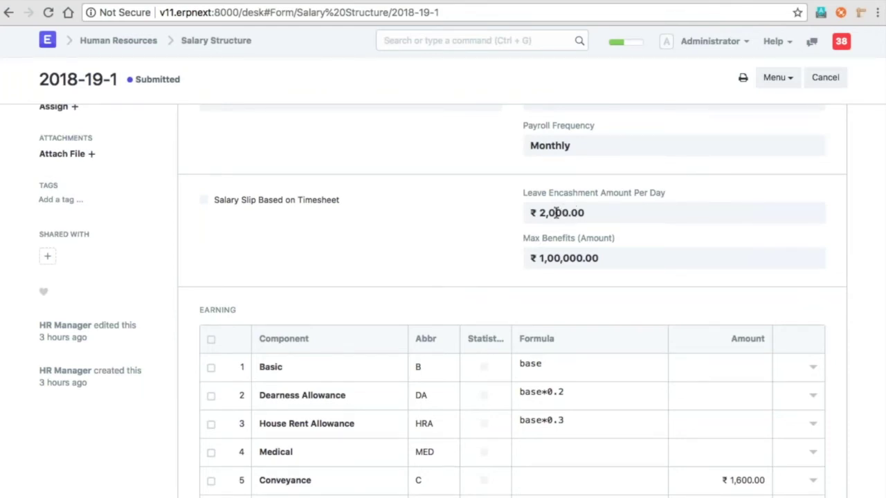
double_click(556, 213)
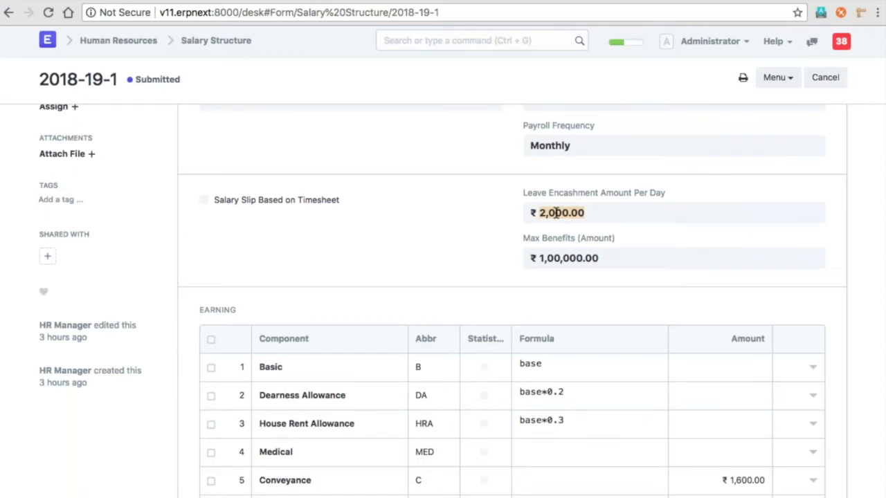
triple_click(556, 213)
scroll(555, 213, "up", 1)
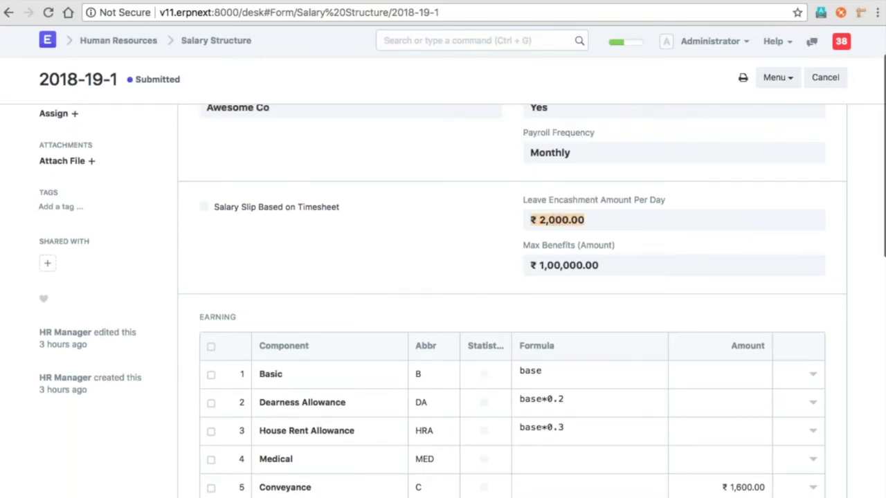
scroll(556, 213, "up", 2)
scroll(556, 213, "down", 1)
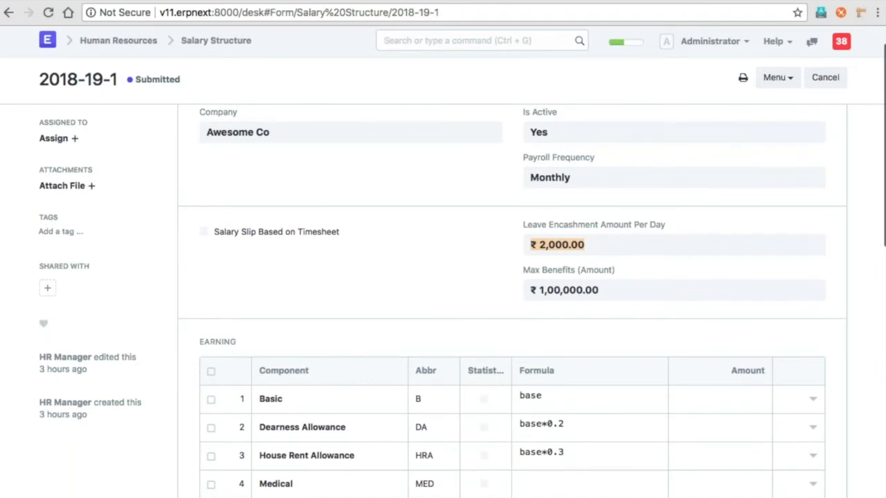
scroll(555, 213, "down", 1)
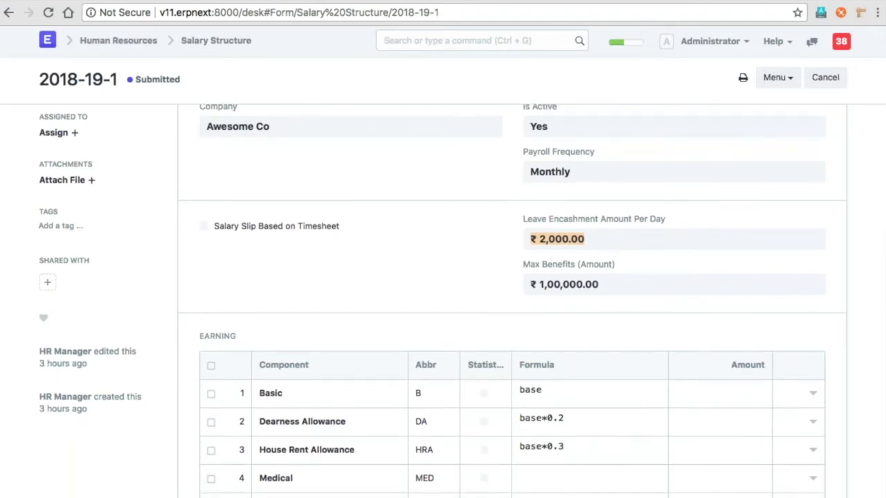
- Review the salary structure's maximum benefits and earnings, and open the Medical earning row's linked salary component
scroll(512, 297, "down", 1)
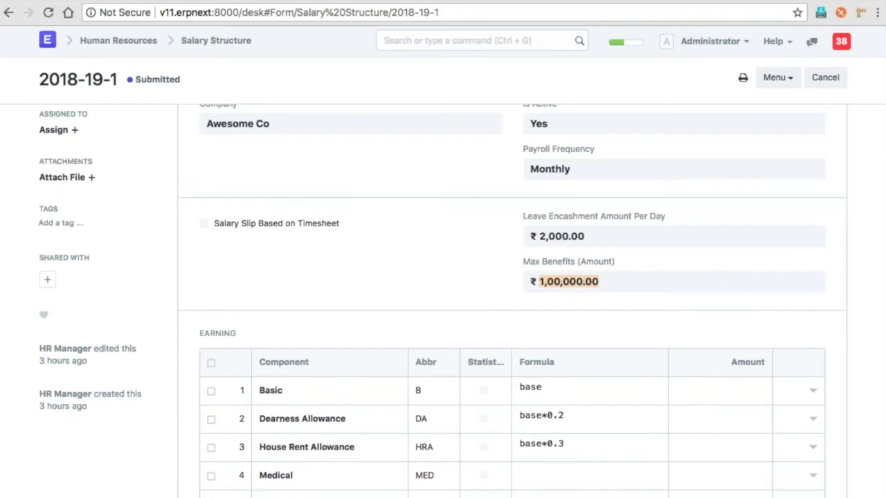
scroll(567, 201, "down", 3)
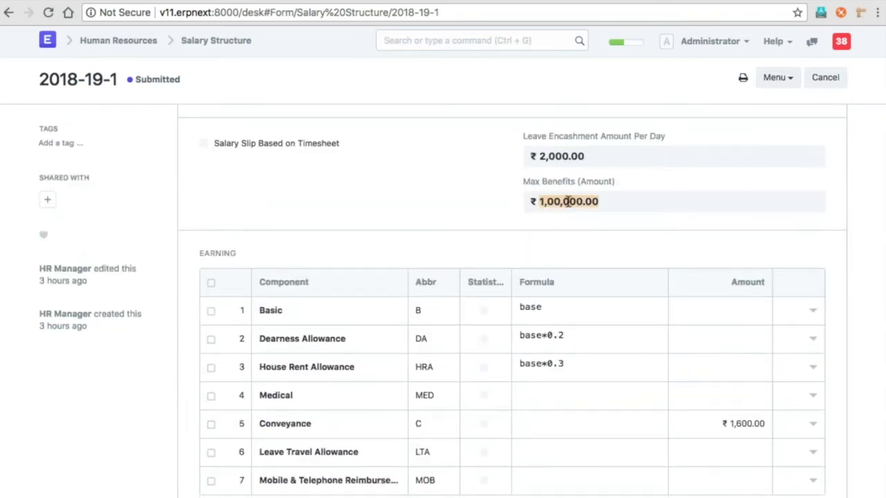
scroll(568, 201, "up", 1)
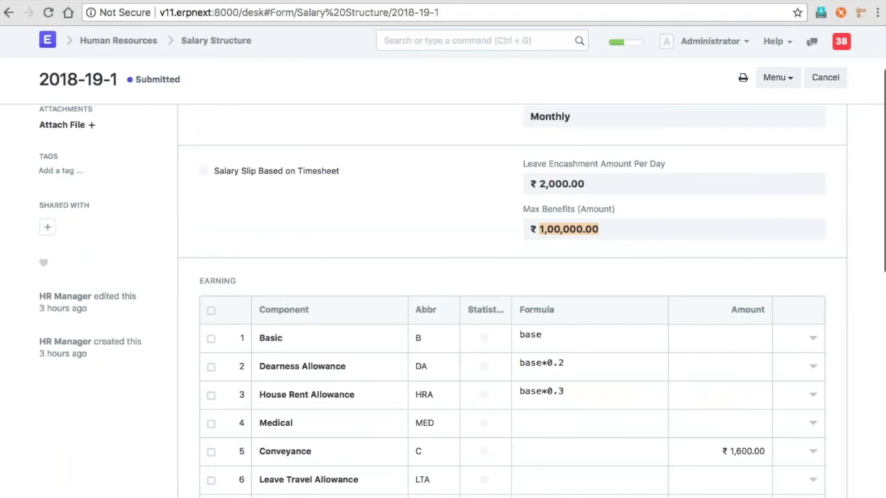
scroll(567, 229, "up", 1)
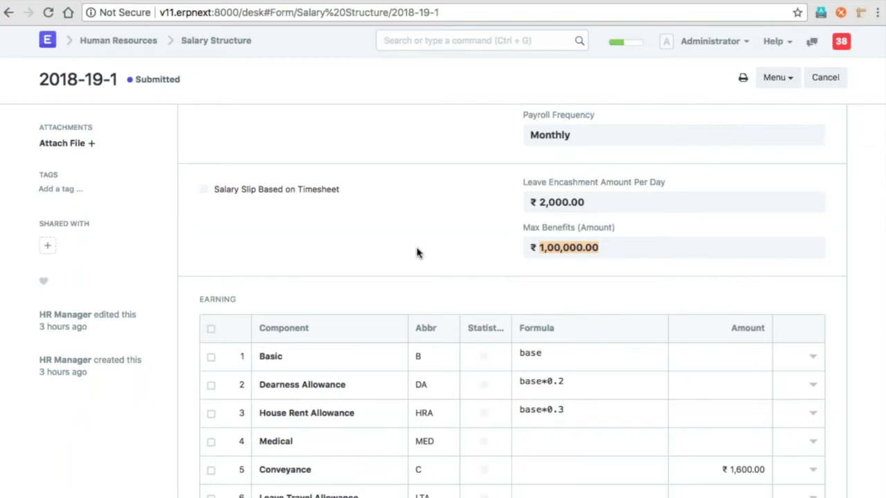
scroll(417, 253, "down", 1)
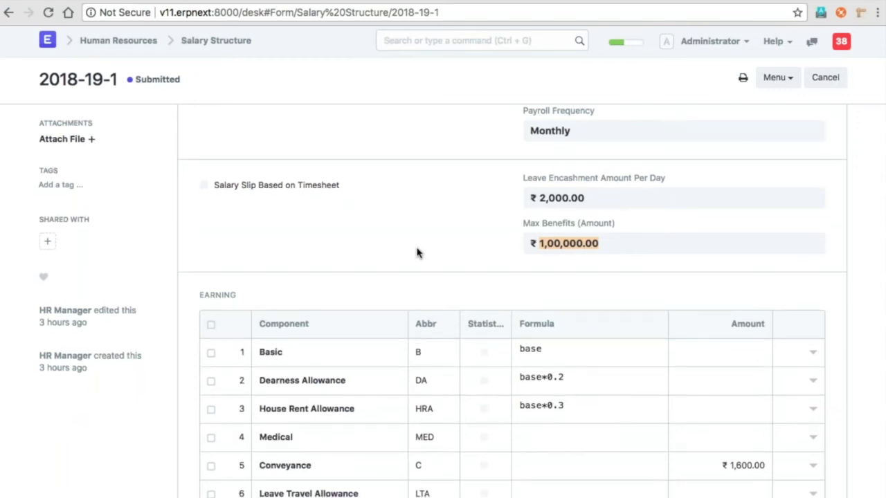
scroll(417, 252, "down", 5)
scroll(415, 369, "down", 1)
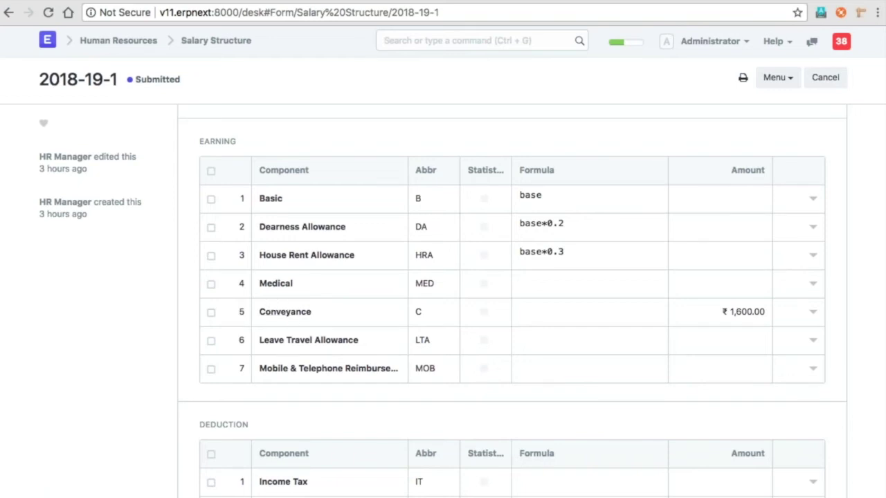
left_click(279, 284)
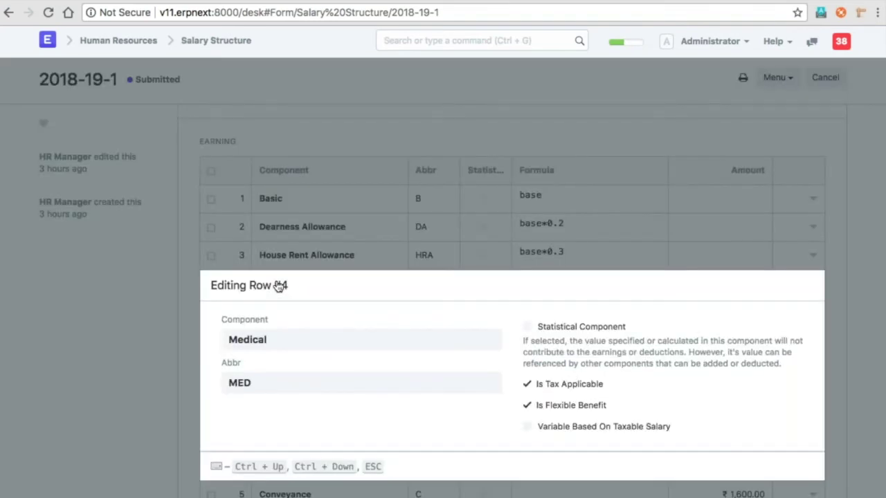
left_click(252, 342)
- Examine the Medical component's flexible benefit options, yearly maximum benefit amount and default account
scroll(253, 346, "up", 3)
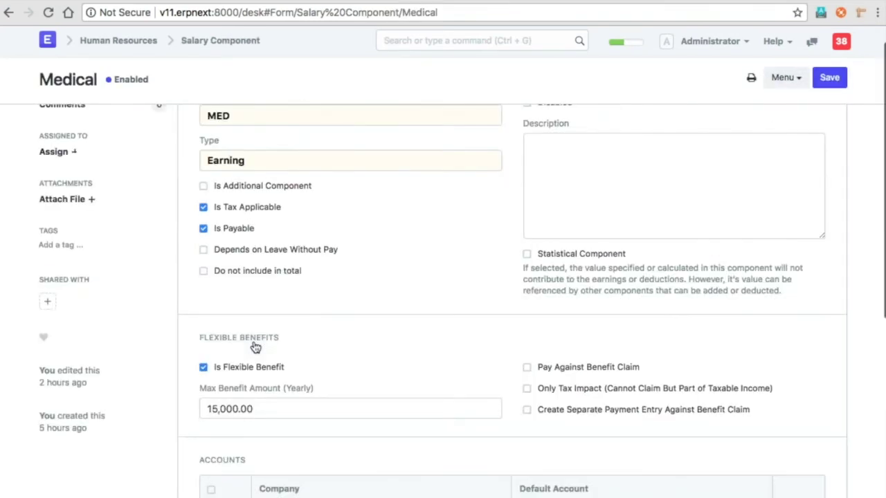
scroll(418, 338, "down", 2)
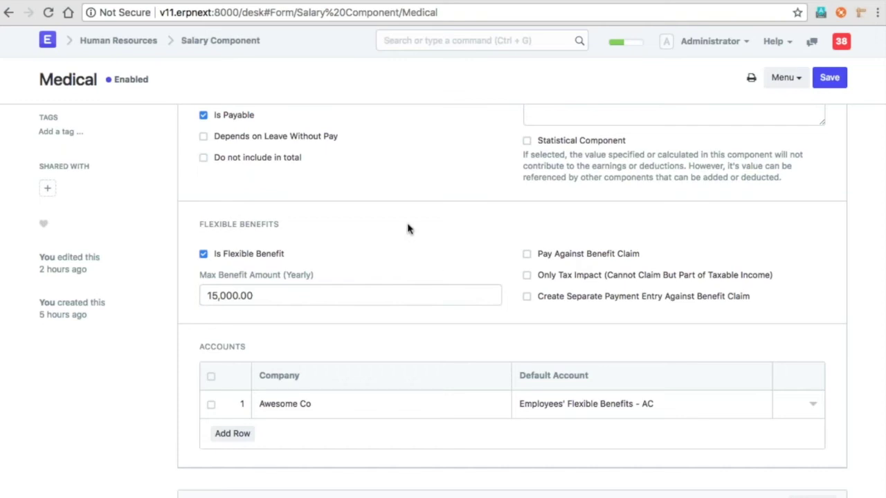
double_click(225, 296)
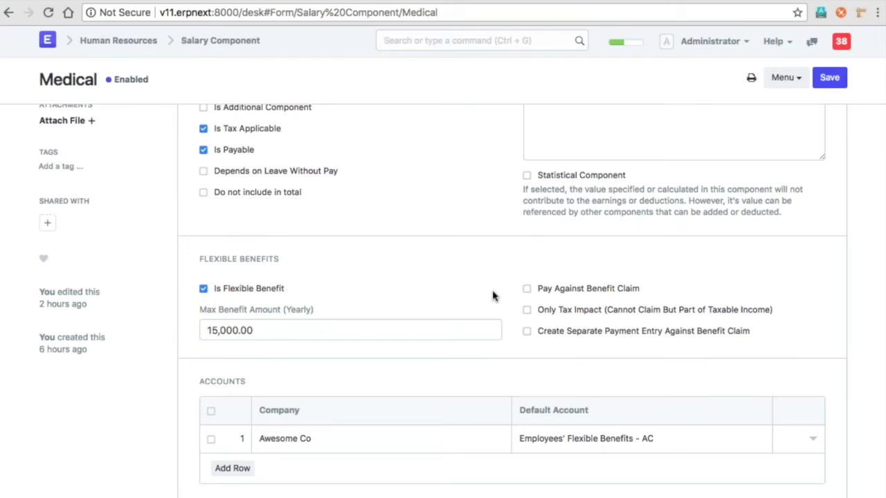
scroll(494, 298, "down", 1)
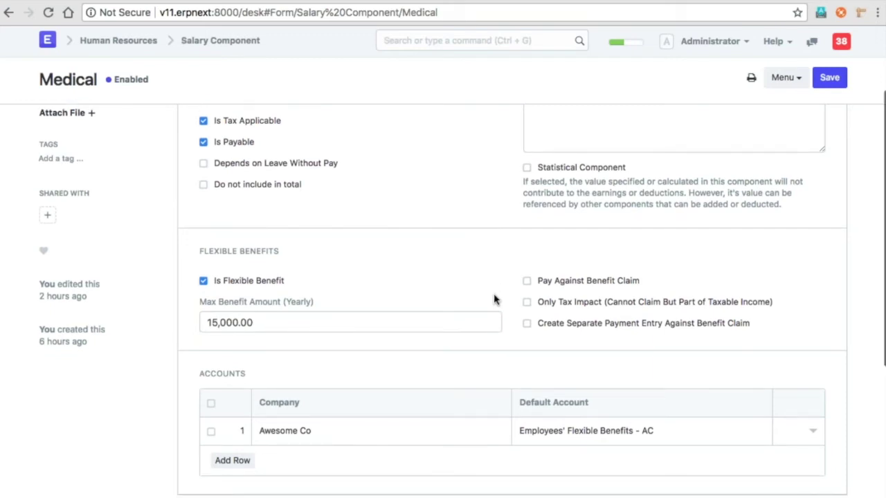
scroll(494, 298, "down", 1)
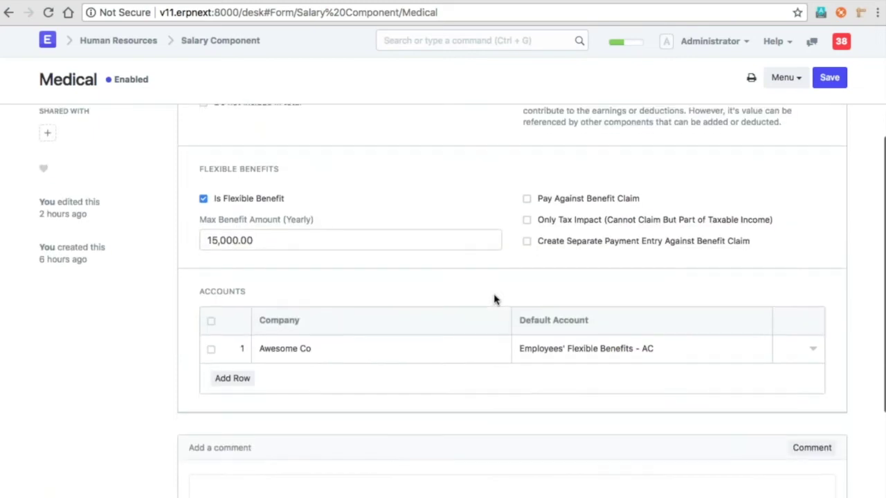
scroll(495, 298, "up", 1)
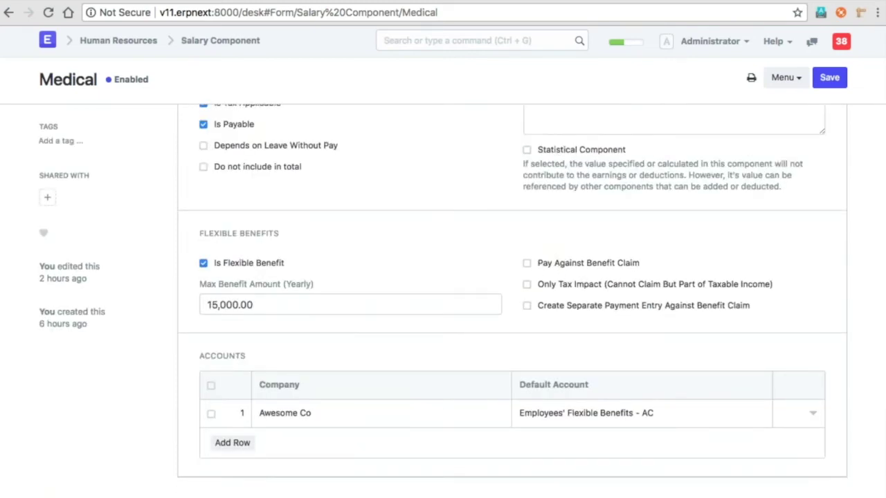
- Return to the Human Resources module and open the submitted employee benefit claim from the payroll documents
left_click(141, 43)
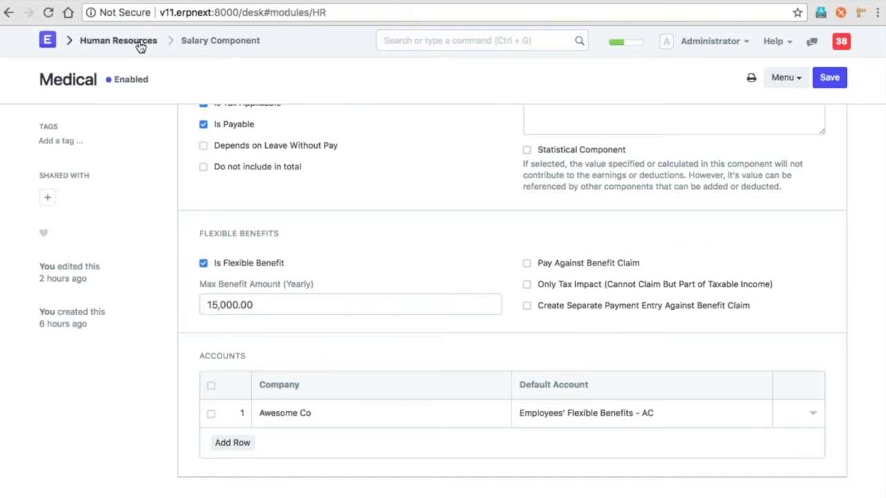
scroll(512, 297, "down", 4)
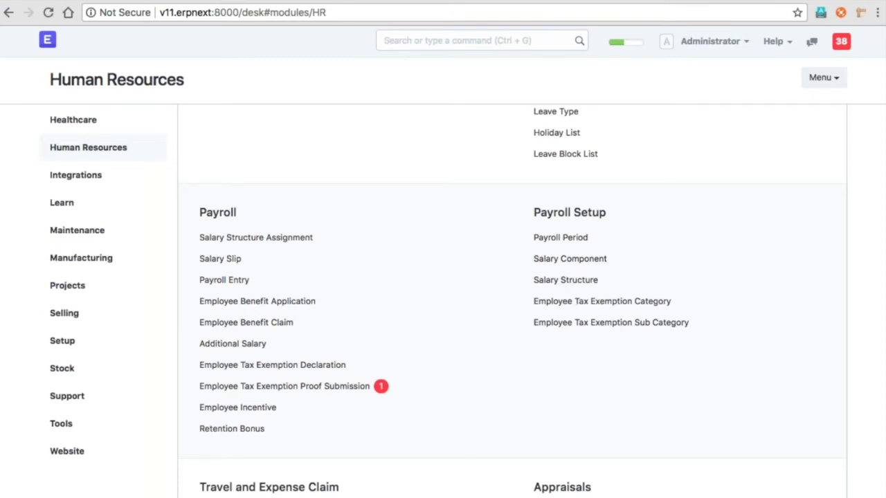
scroll(374, 282, "down", 2)
scroll(374, 282, "down", 3)
scroll(374, 282, "up", 5)
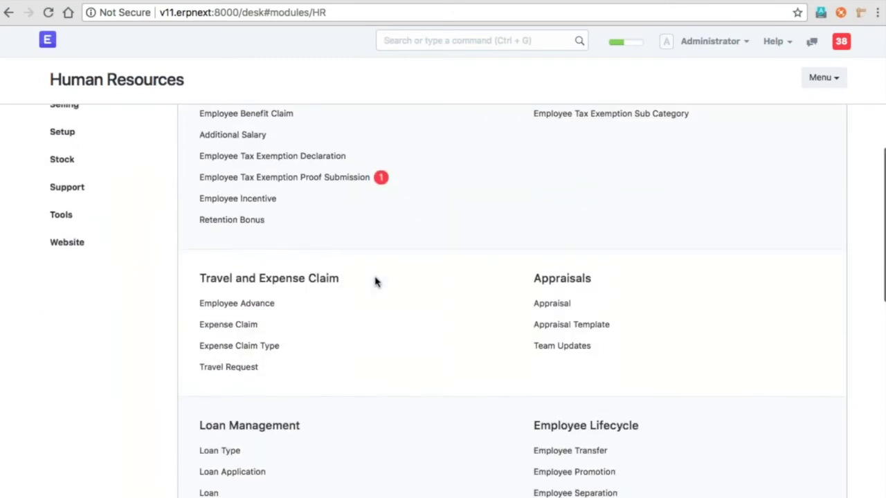
scroll(375, 281, "down", 1)
scroll(375, 282, "down", 2)
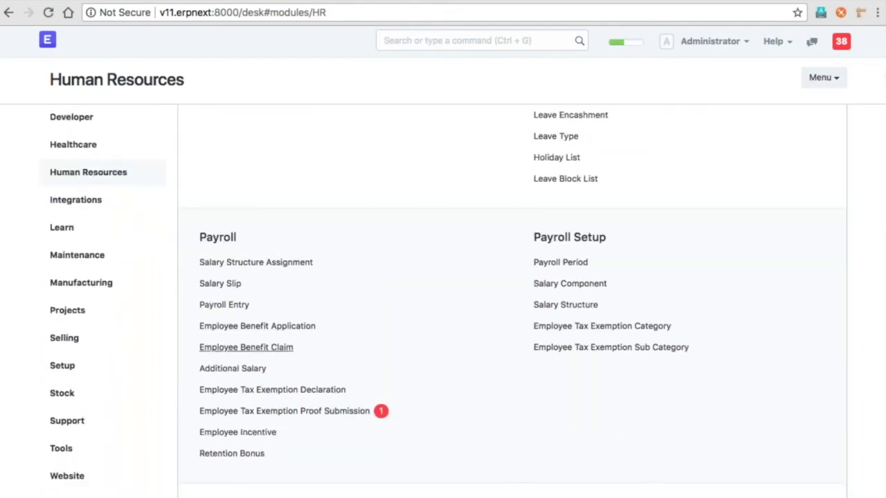
left_click(269, 349)
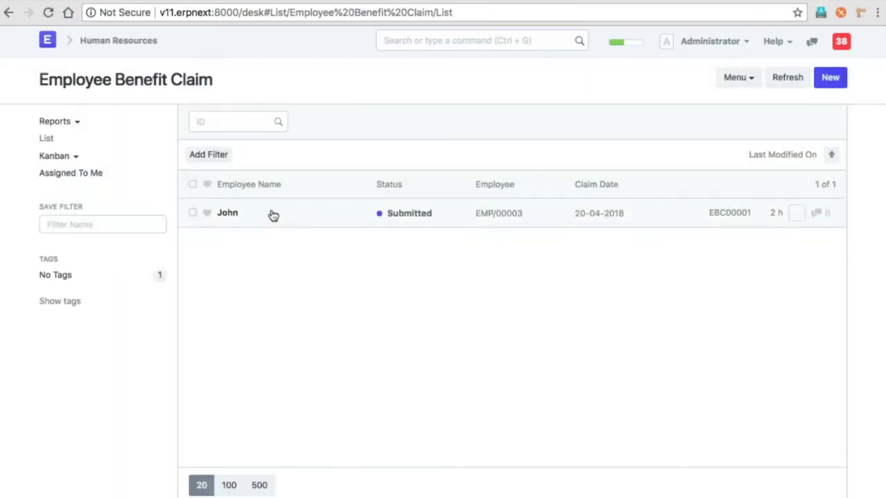
left_click(222, 216)
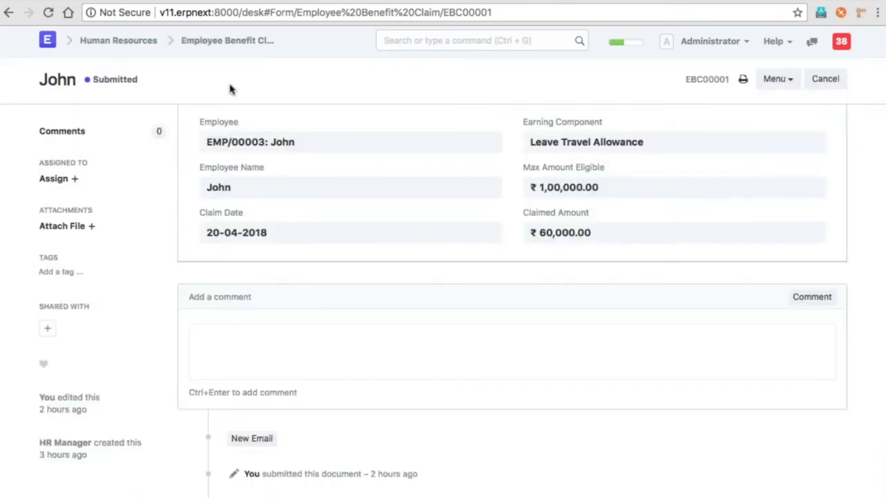
- Return to the Human Resources module, open the submitted employee benefit application and review its benefit totals and earning components
left_click(144, 41)
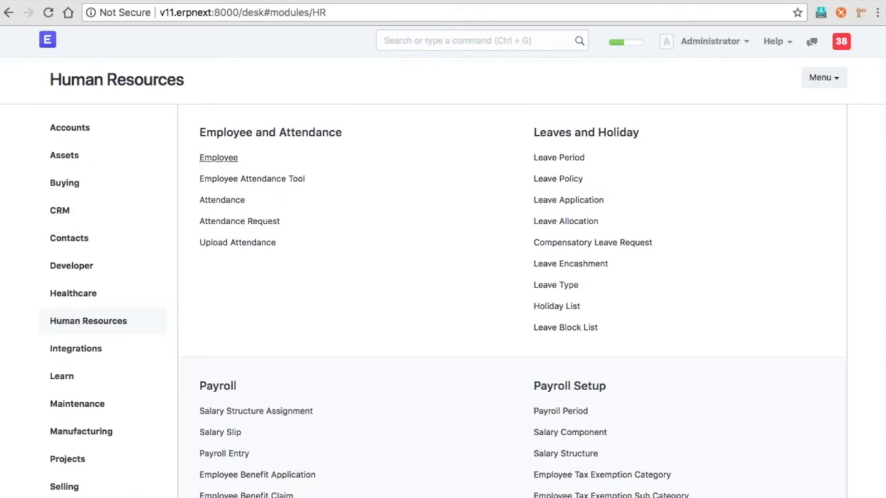
scroll(328, 276, "down", 5)
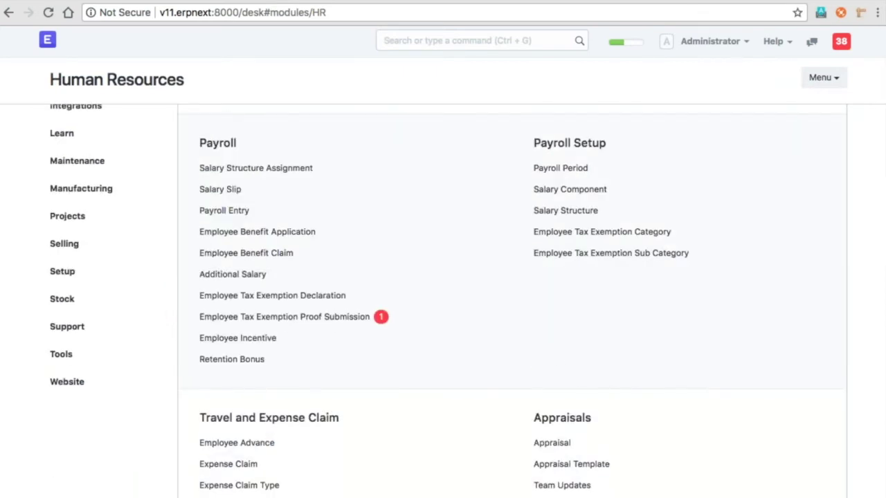
left_click(268, 232)
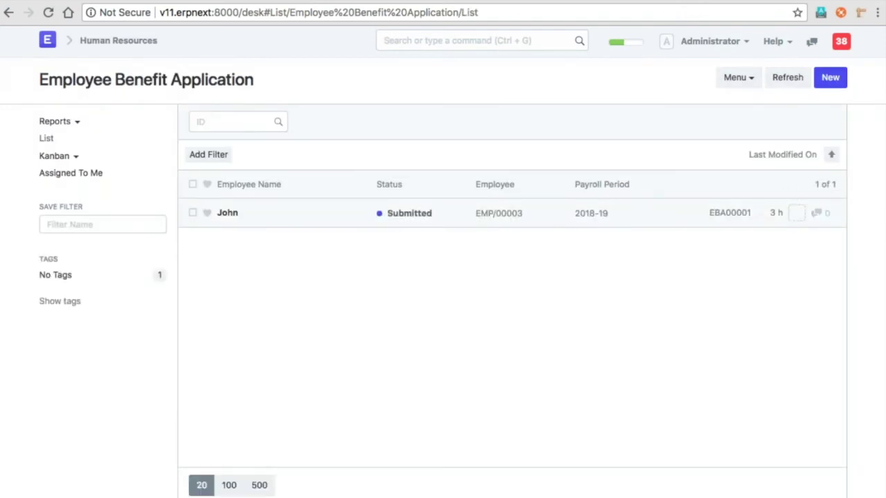
left_click(228, 215)
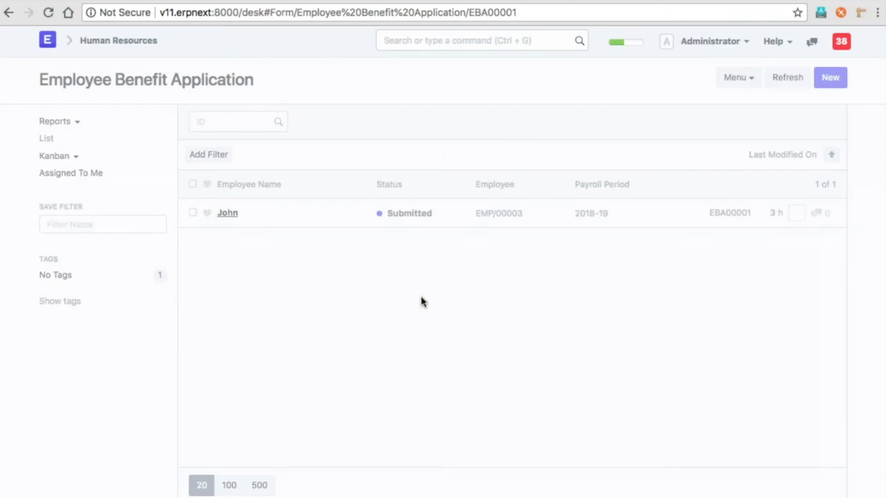
scroll(423, 302, "down", 2)
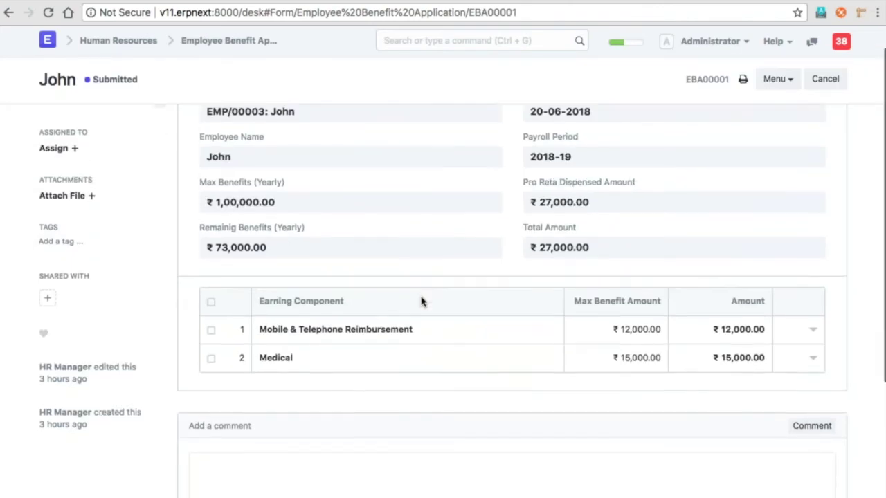
scroll(408, 289, "up", 1)
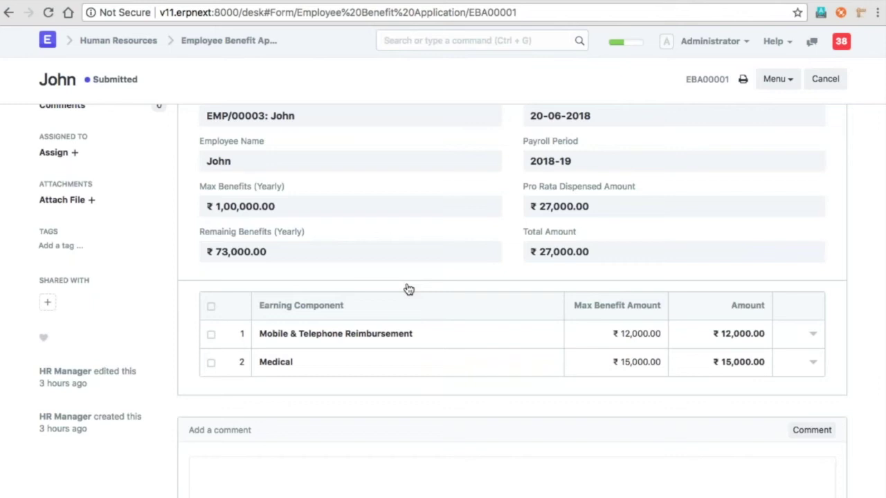
scroll(408, 289, "up", 1)
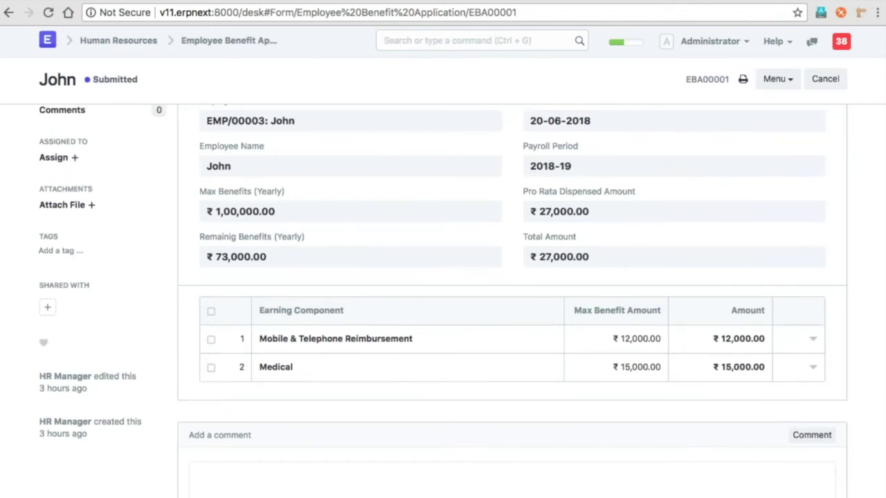
scroll(443, 298, "up", 1)
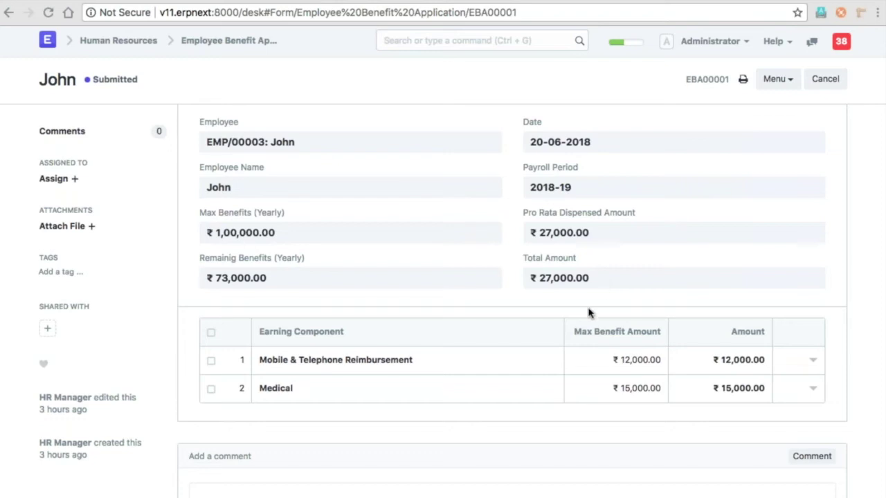
- Leave the benefit application and reopen the submitted employee benefit claim to review its earning component, eligible amount and claimed amount
left_click(247, 44)
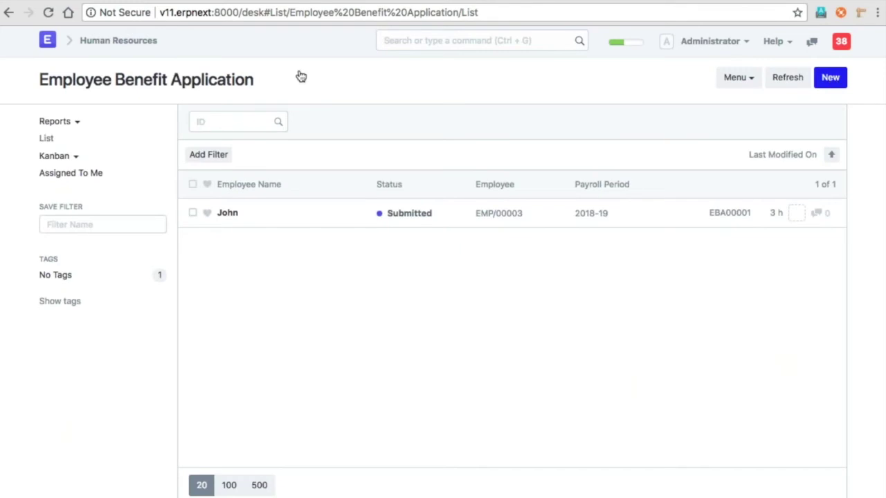
left_click(142, 41)
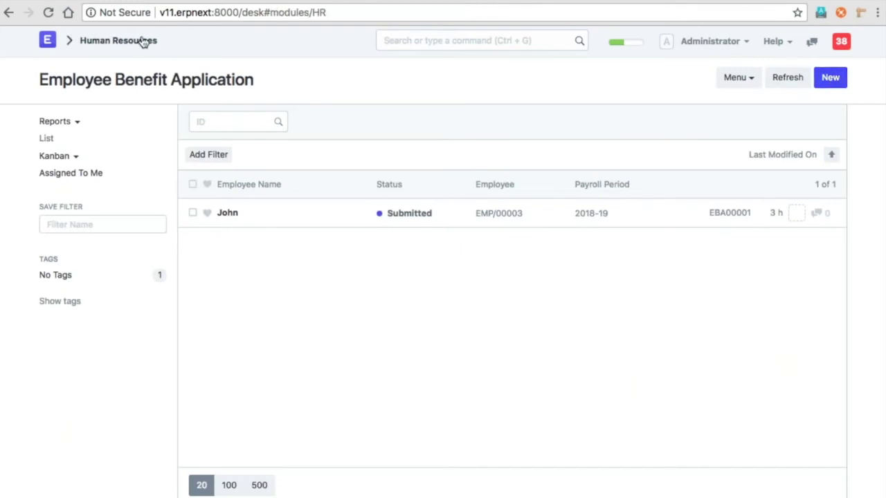
scroll(446, 296, "down", 5)
scroll(446, 296, "up", 1)
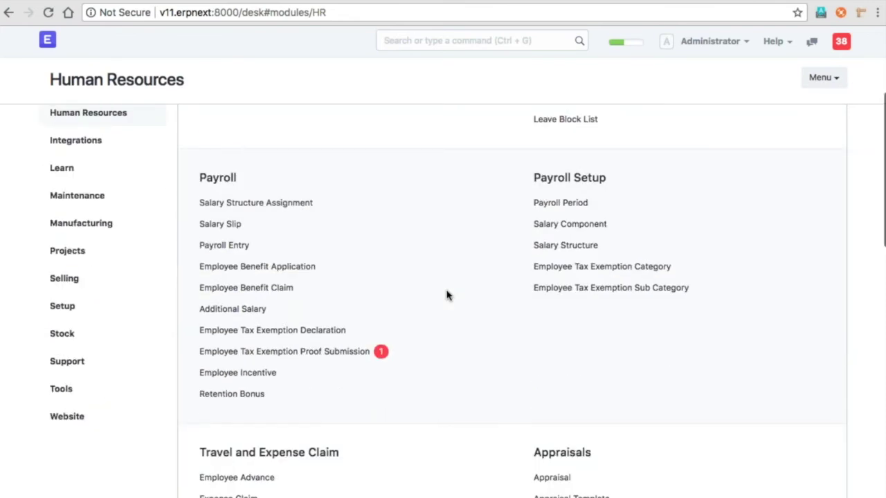
left_click(264, 290)
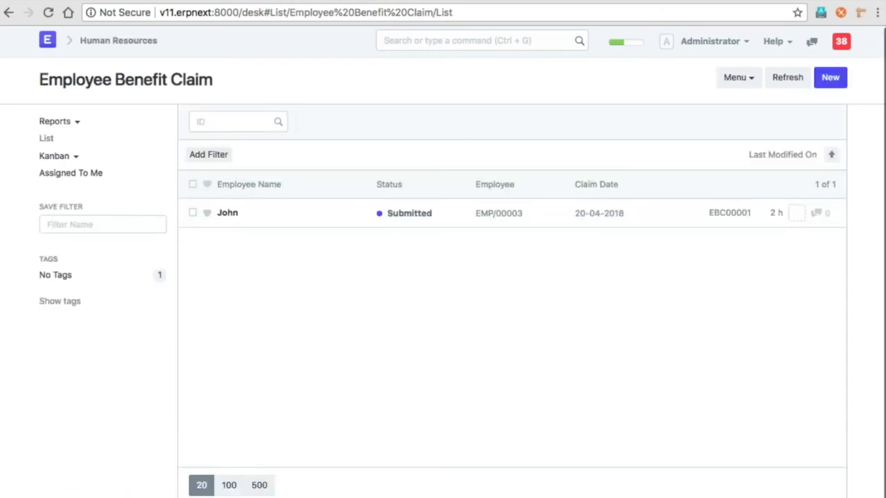
left_click(227, 212)
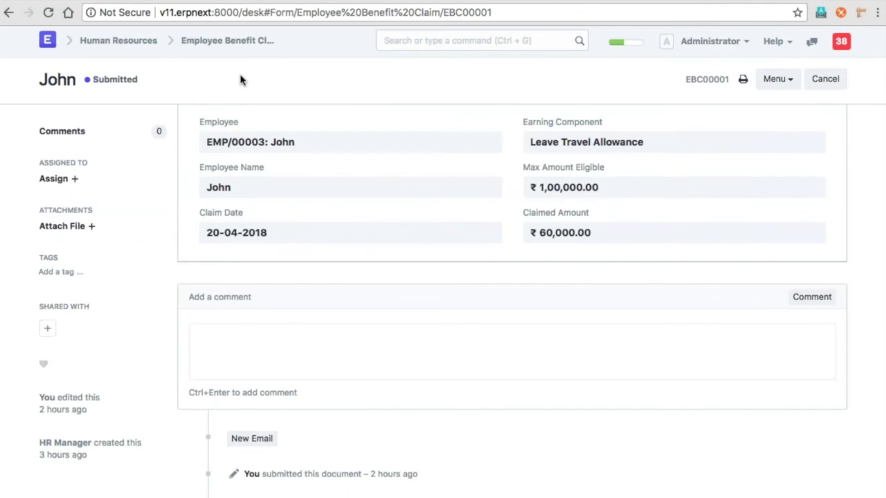
- Leave the benefit claim and open the list of employee benefit applications through the Human Resources module
left_click(196, 46)
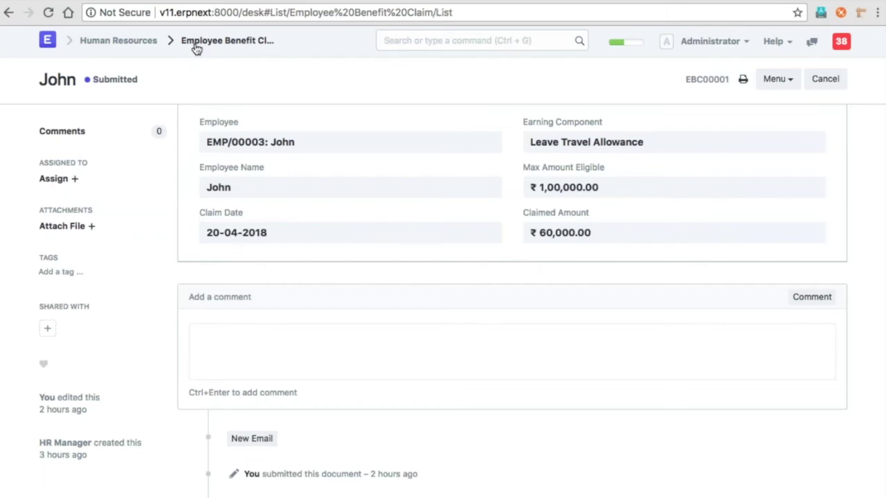
left_click(141, 44)
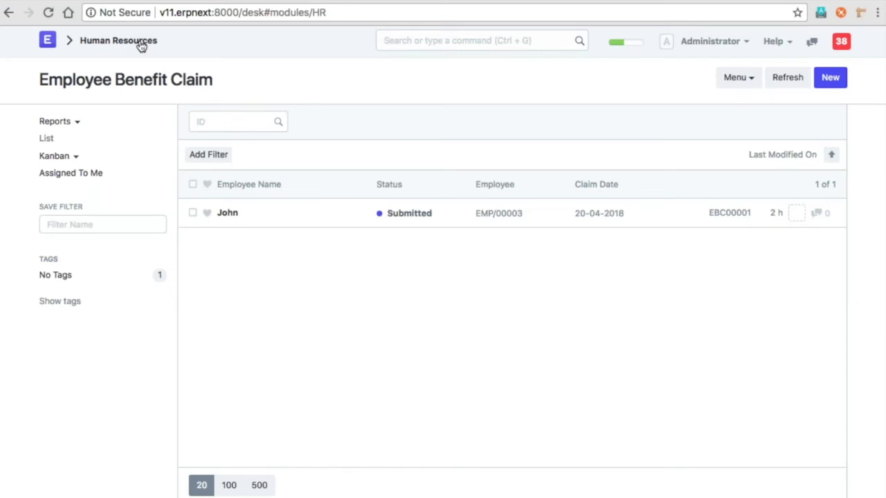
left_click(287, 267)
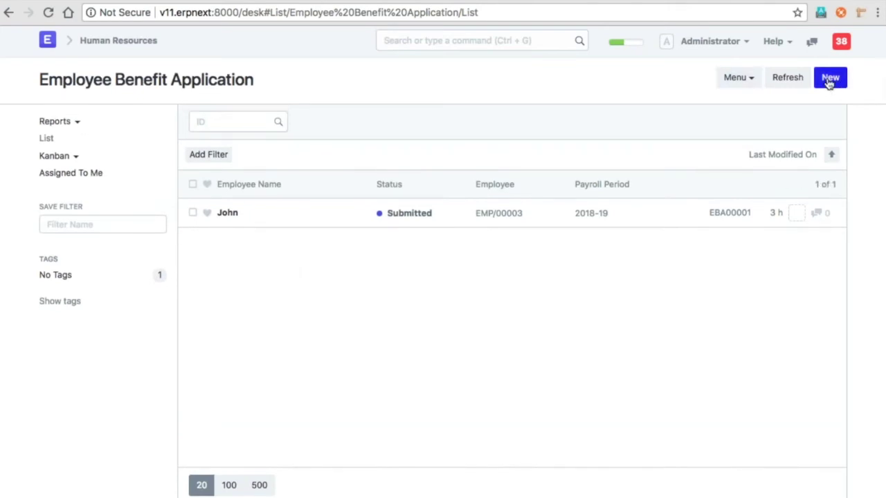
- Start a new employee benefit application for the employee who already has the submitted application
left_click(829, 79)
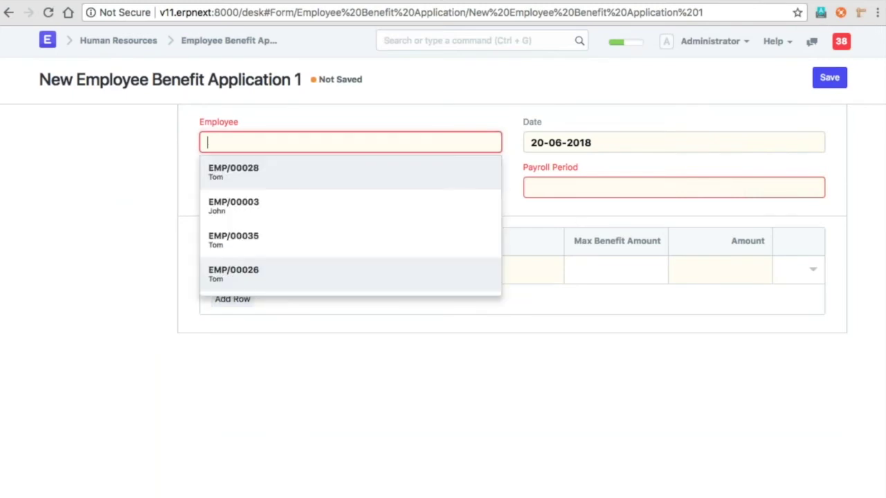
left_click(311, 273)
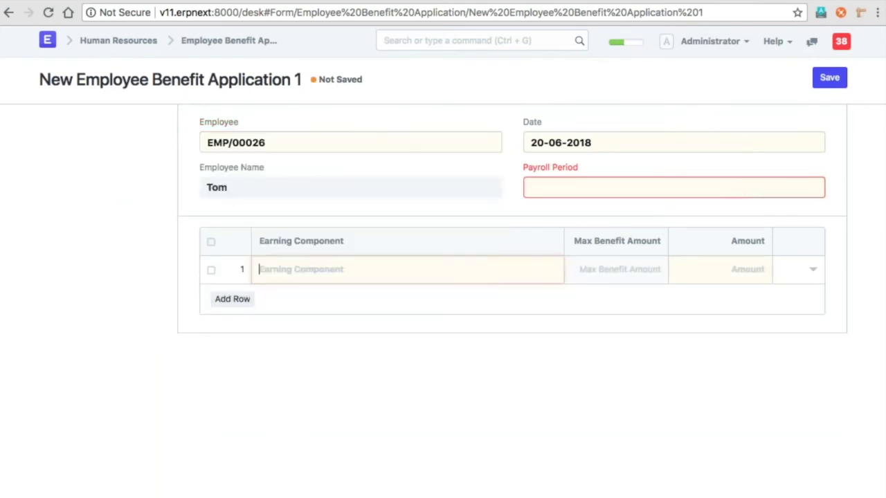
key("BackSpace")
key("BackSpace")
key("BackSpace")
key("BackSpace")
key("BackSpace")
key("BackSpace")
key("BackSpace")
key("BackSpace")
key("BackSpace")
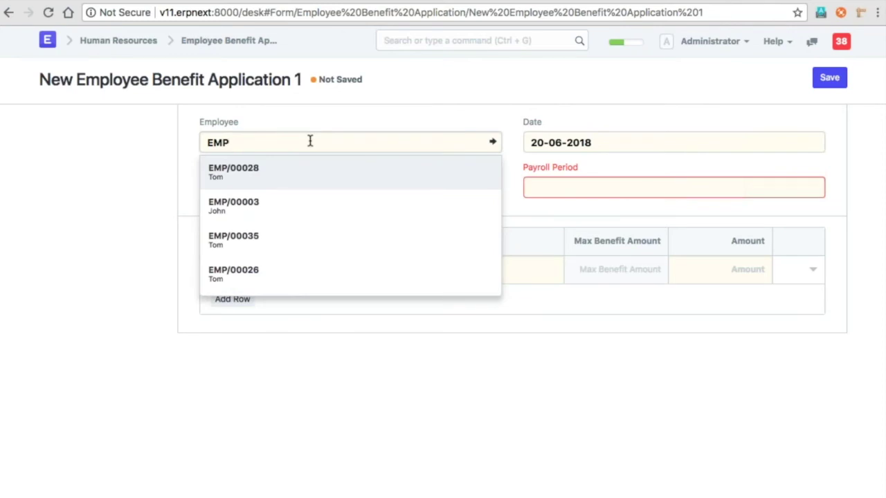
type("j")
key("BackSpace")
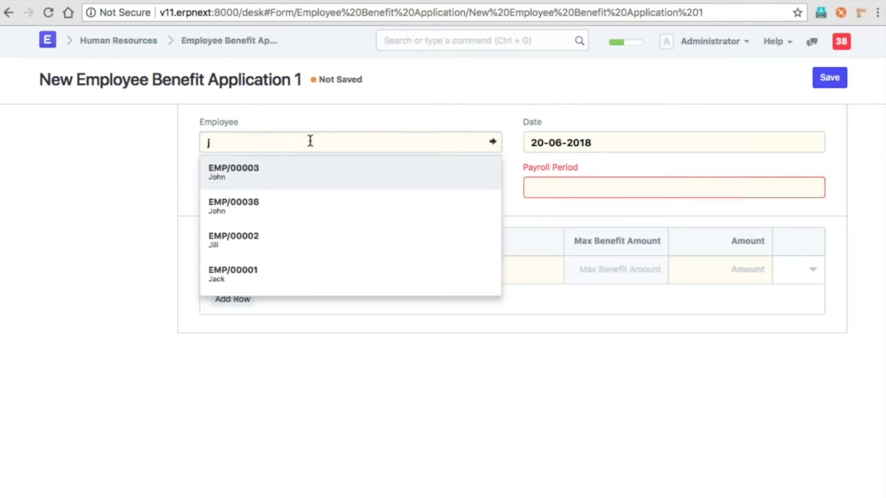
key("Return")
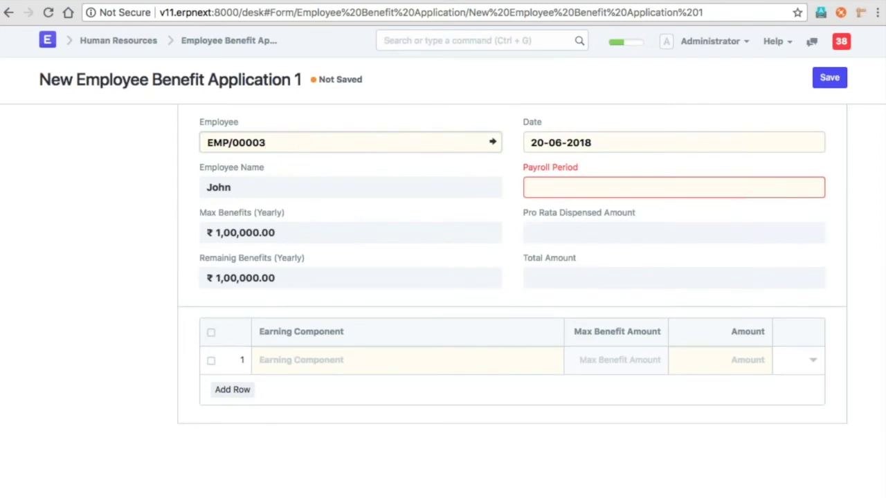
- Choose Mobile & Telephone Reimbursement as the first earning component of the benefit application and add another row
key("Tab")
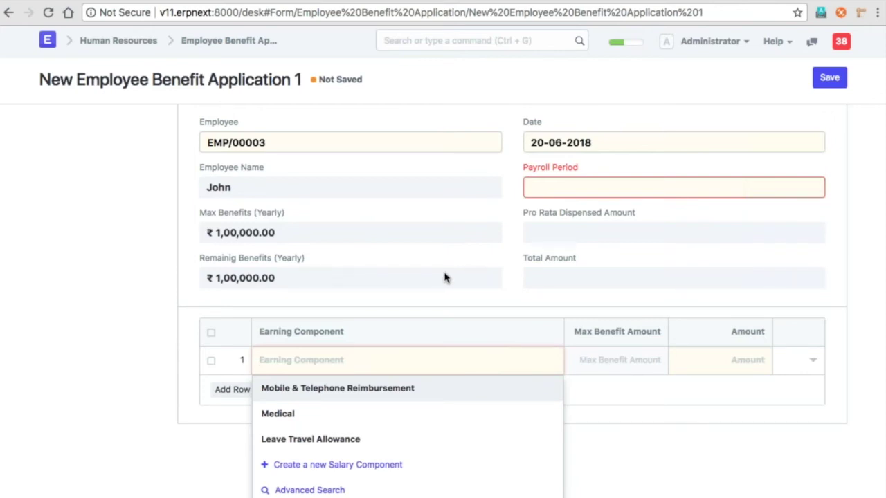
left_click(372, 390)
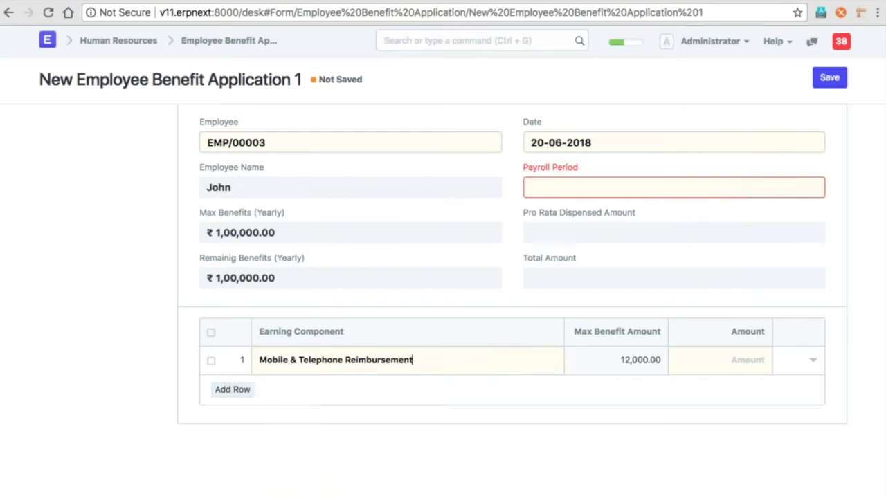
left_click(232, 389)
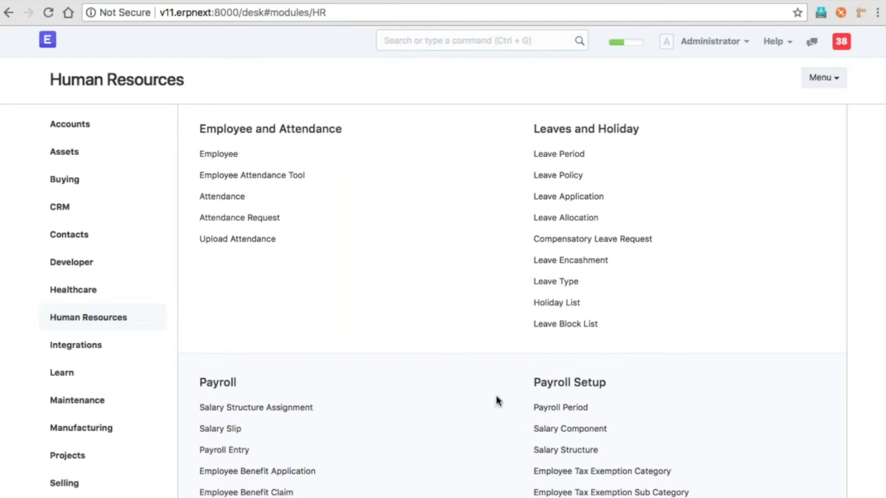
- Look over the payroll documents in the Human Resources module and open the list of salary components
scroll(496, 401, "down", 1)
scroll(496, 401, "down", 3)
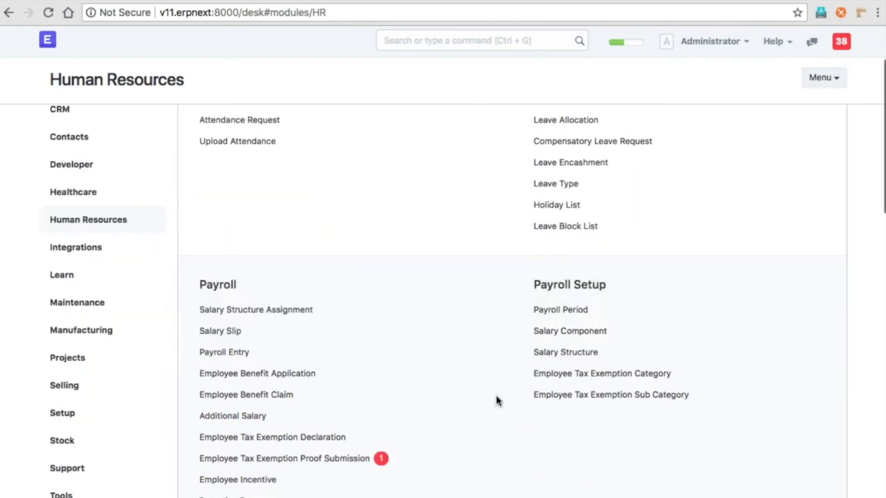
scroll(496, 401, "up", 1)
scroll(497, 401, "up", 2)
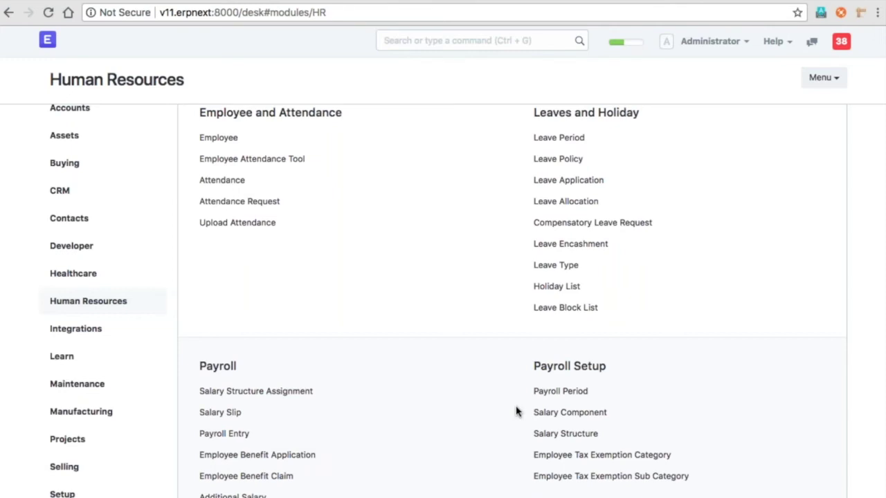
left_click(593, 419)
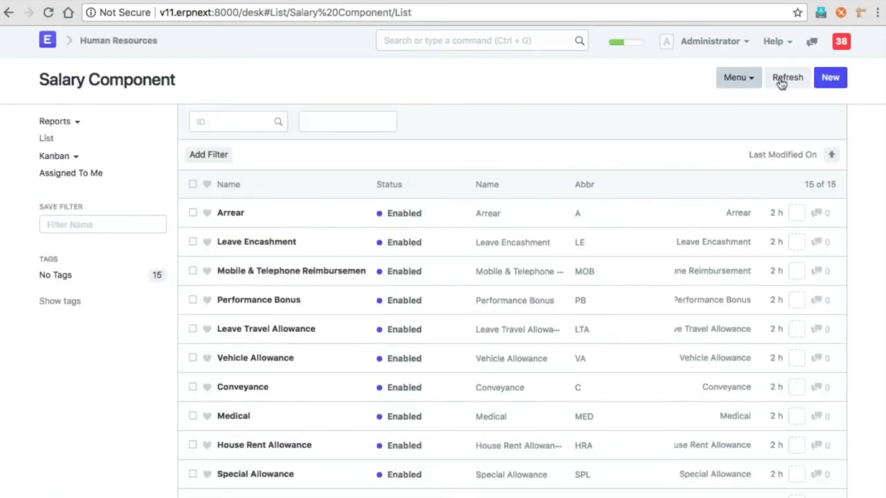
- Start a new salary component, mark it as a flexible benefit to examine its options, and return to the component list without saving
left_click(829, 77)
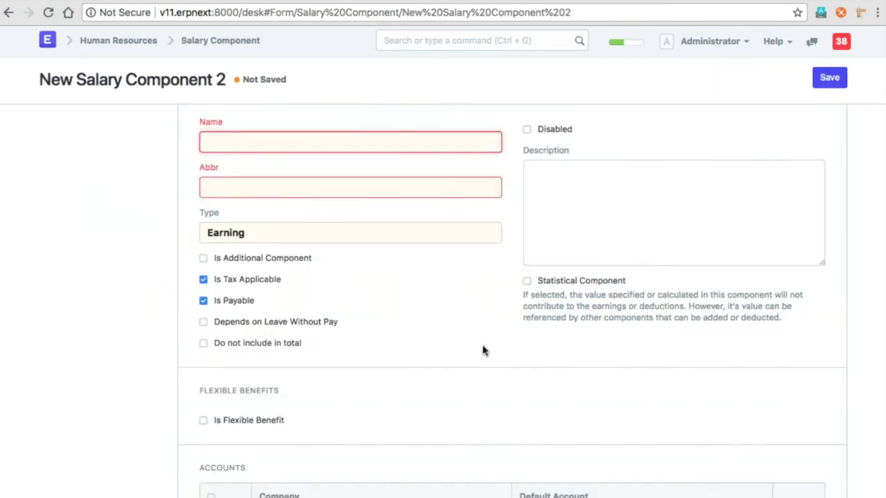
scroll(483, 350, "down", 3)
left_click(240, 274)
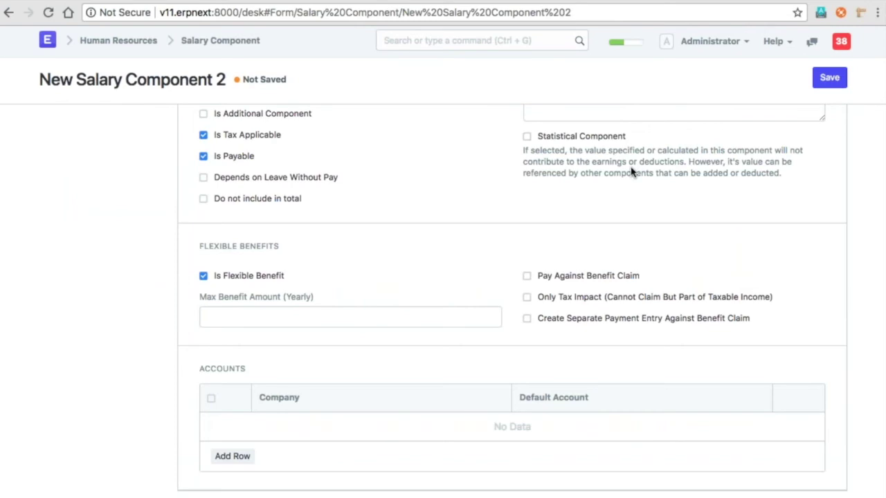
left_click(220, 40)
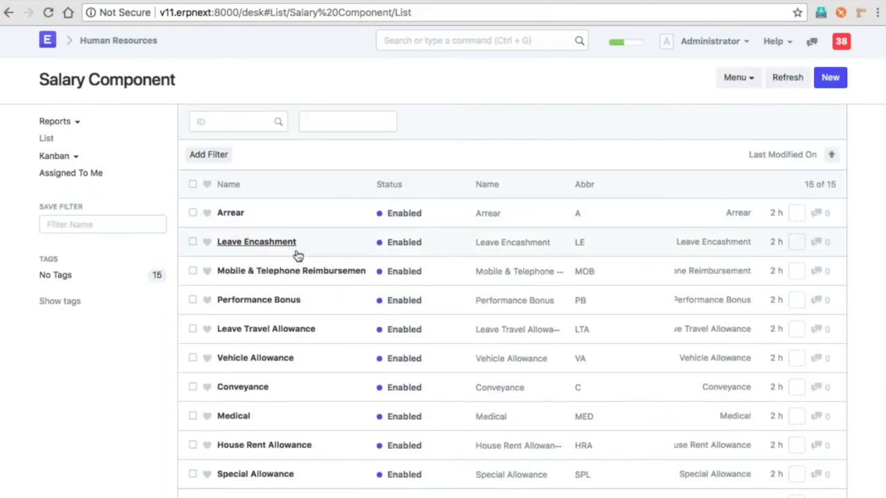
- Open the Mobile & Telephone Reimbursement component, switch Pay Against Benefit Claim on and off again, and return to the component list
left_click(302, 272)
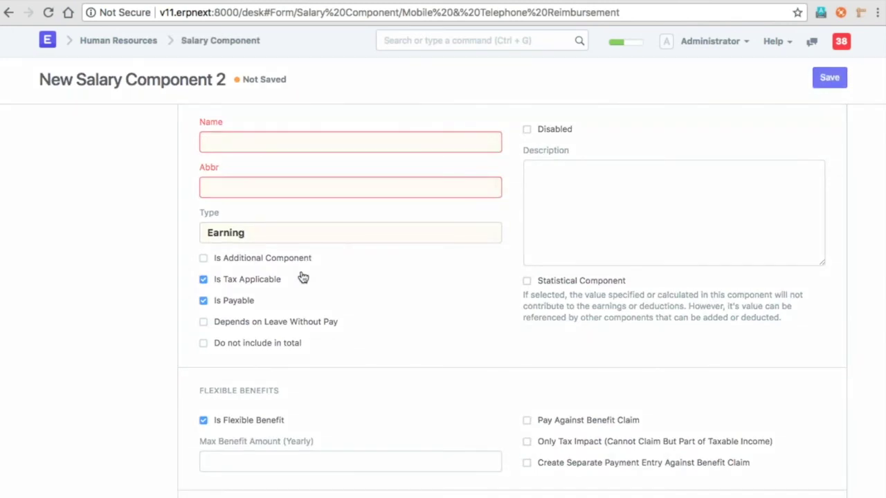
scroll(355, 277, "down", 2)
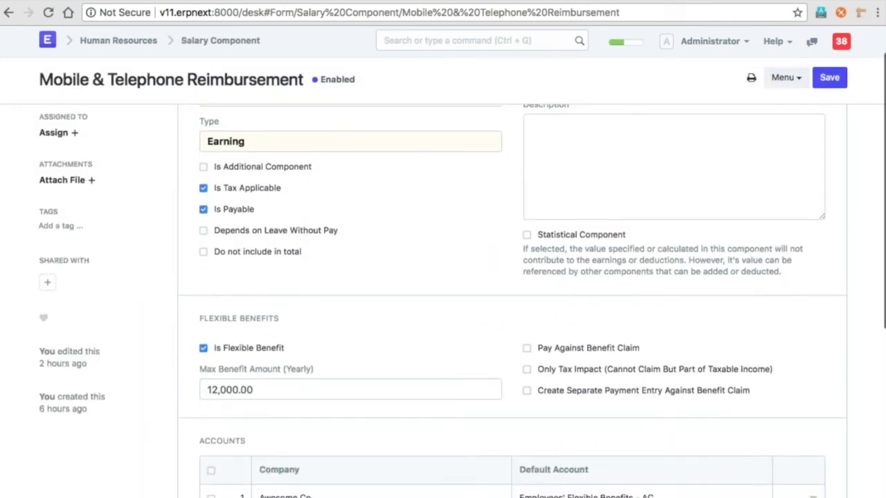
left_click(550, 353)
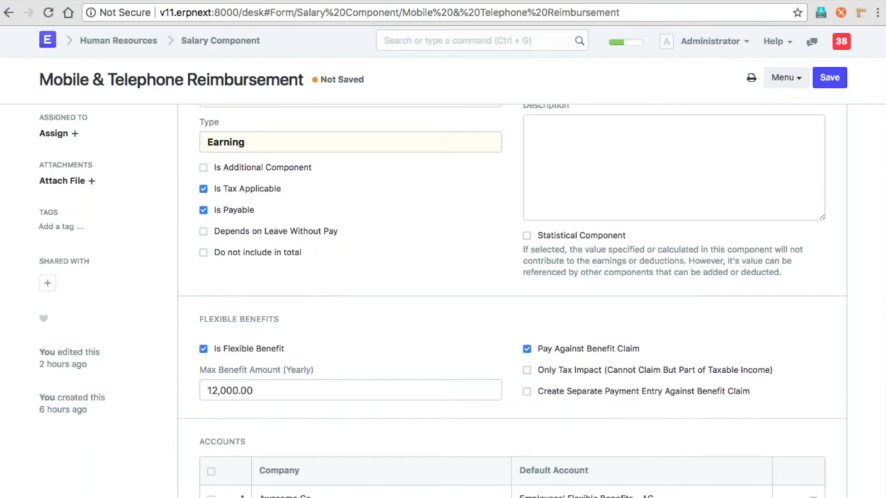
left_click(526, 349)
left_click(236, 41)
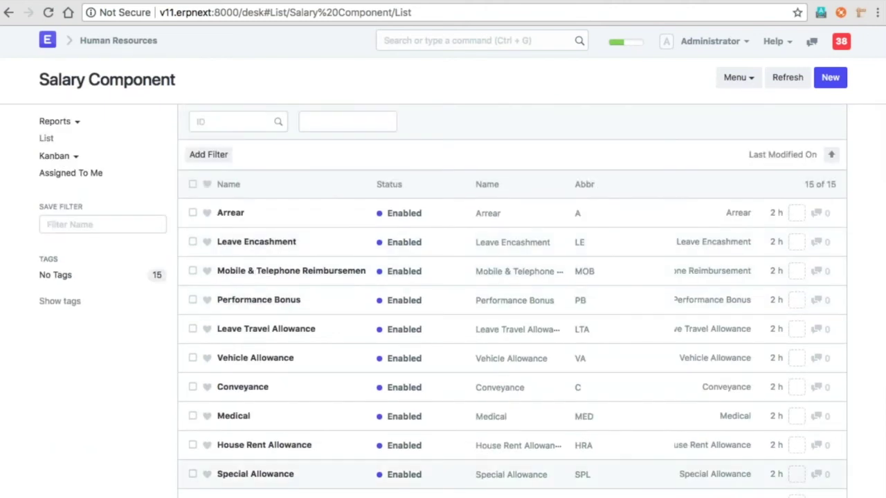
- Open the Leave Travel Allowance component to review its flexible benefit settings, and return to the Human Resources module
left_click(269, 330)
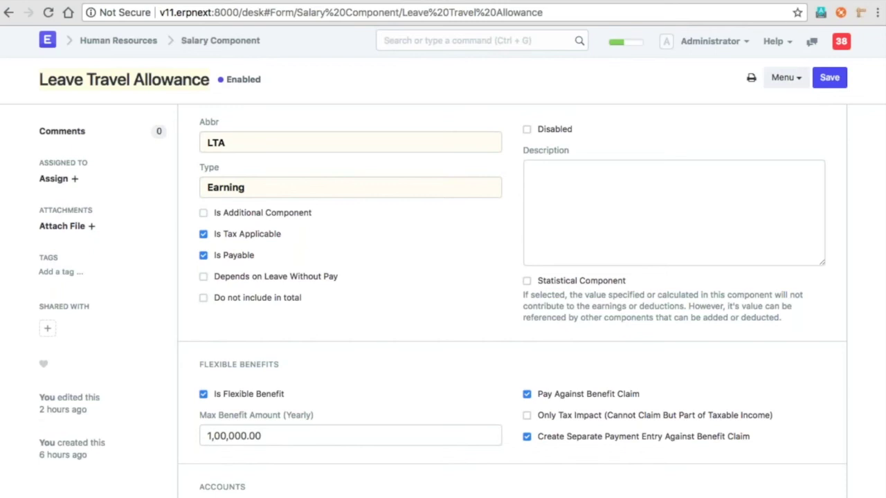
left_click(9, 12)
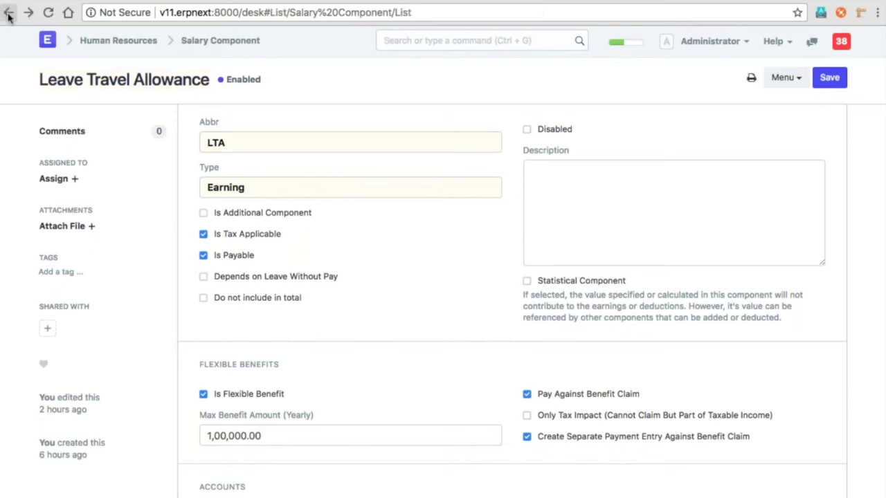
left_click(148, 44)
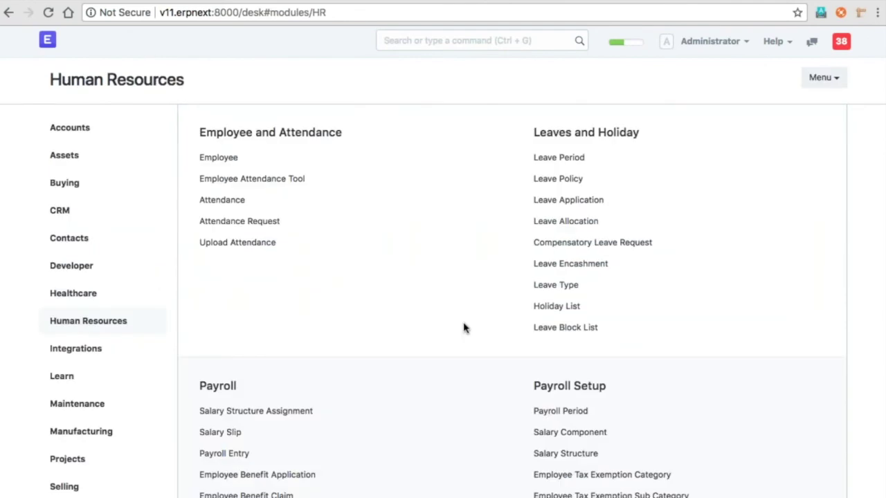
- Look over the Payroll and Payroll Setup documents and open the list of additional salaries
scroll(464, 327, "down", 3)
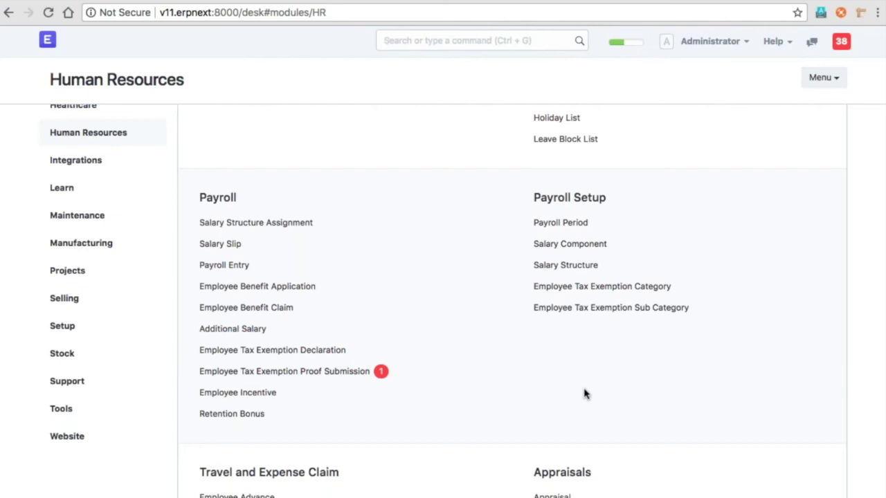
scroll(584, 394, "up", 1)
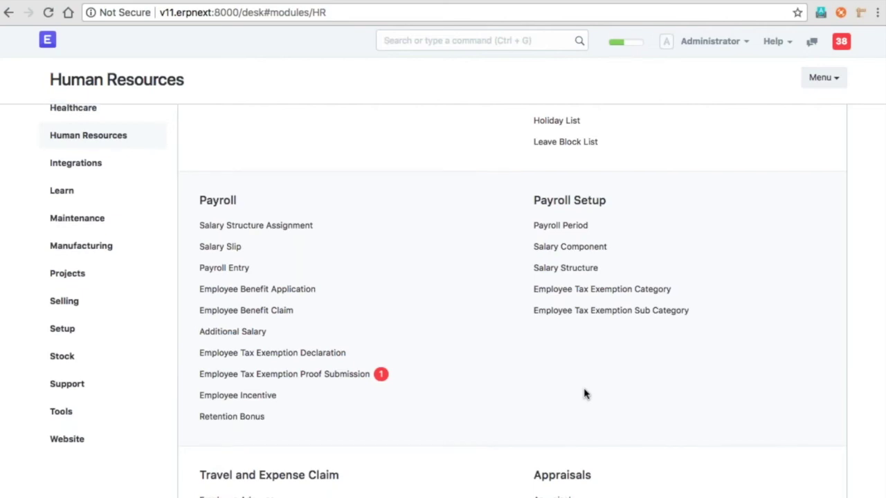
scroll(583, 394, "up", 2)
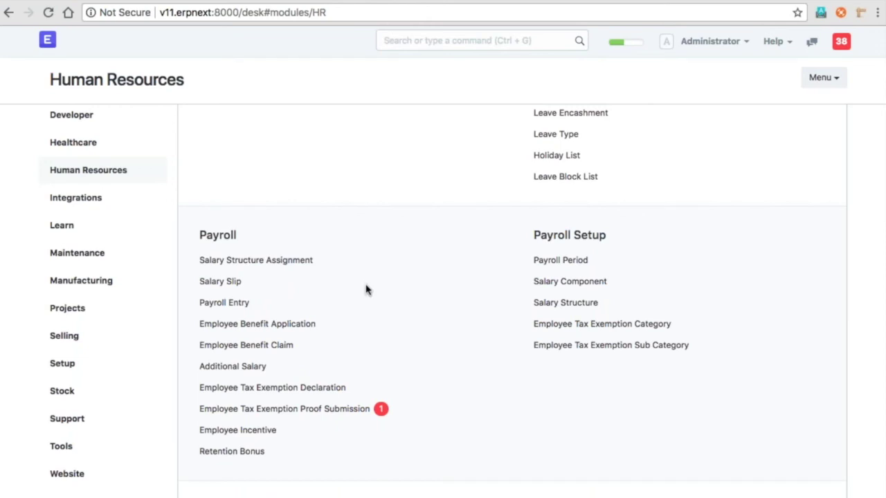
scroll(380, 321, "up", 3)
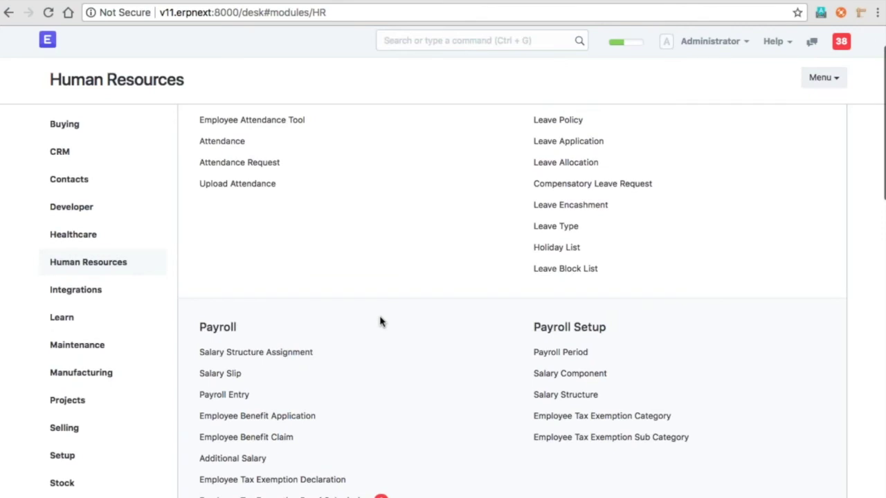
scroll(380, 322, "up", 1)
scroll(630, 417, "up", 1)
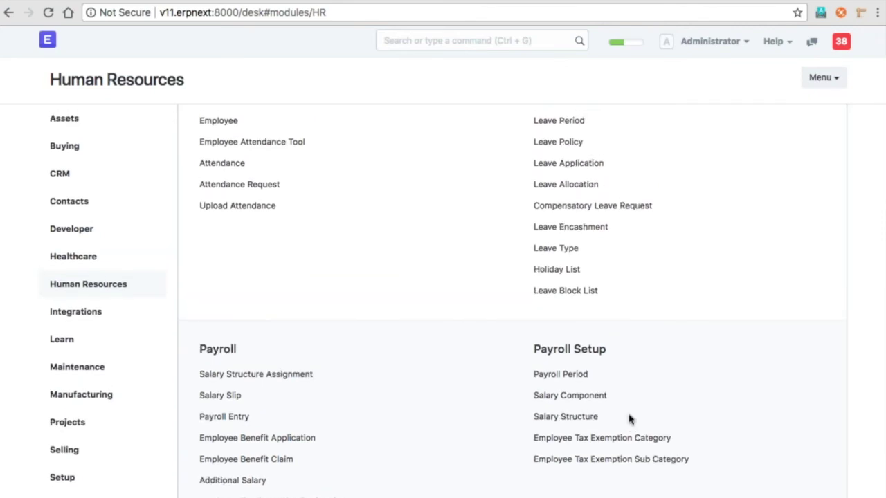
scroll(629, 417, "up", 1)
scroll(629, 418, "down", 5)
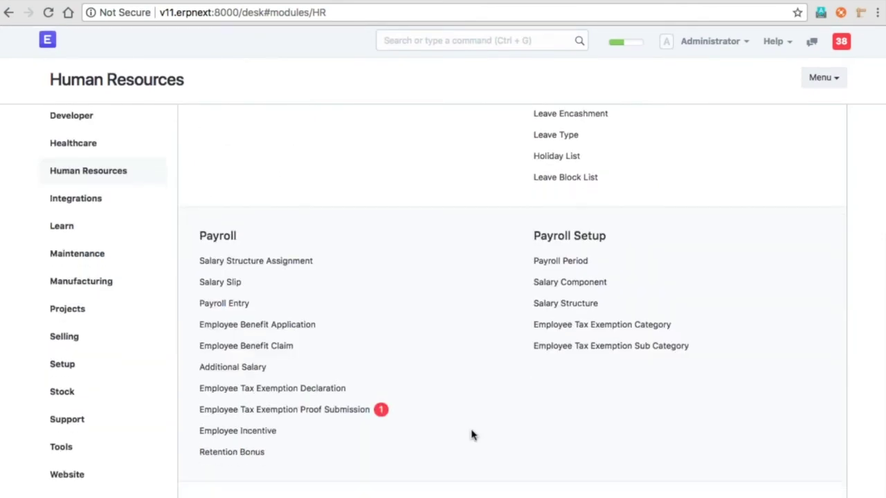
scroll(472, 434, "down", 2)
left_click(250, 311)
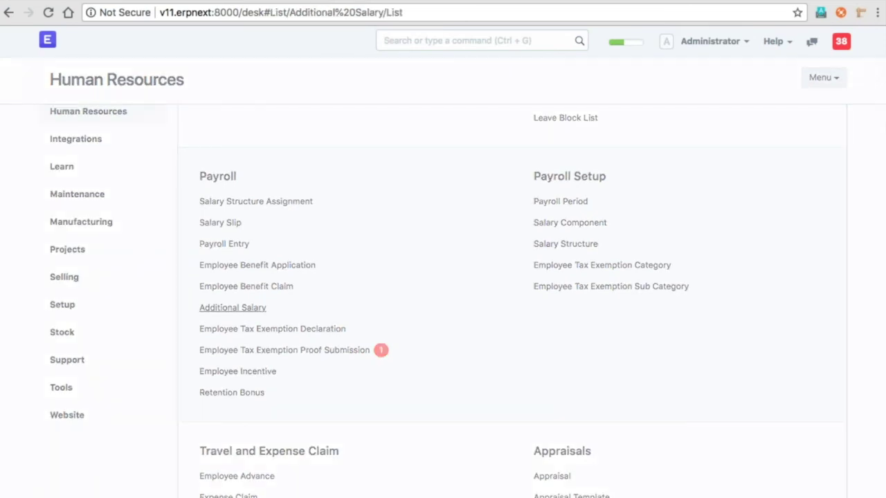
- Choose Performance Bonus as the salary component of a new additional salary record, and return to the list without saving
left_click(373, 320)
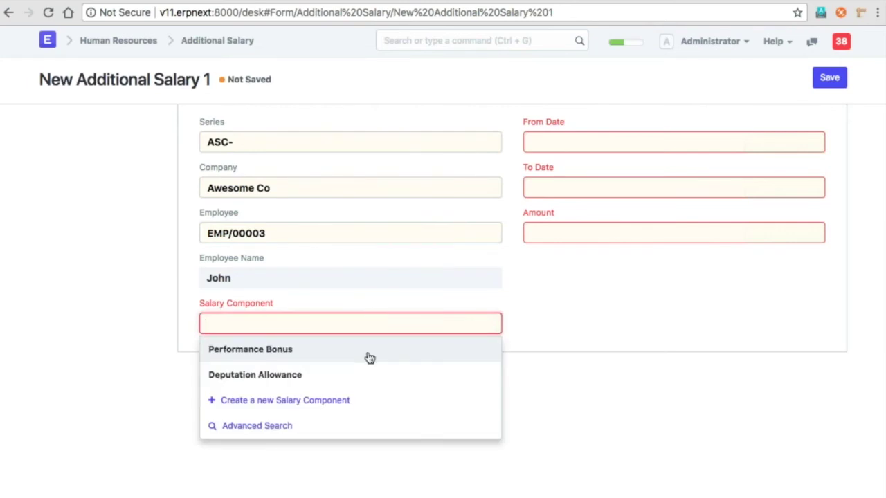
left_click(366, 358)
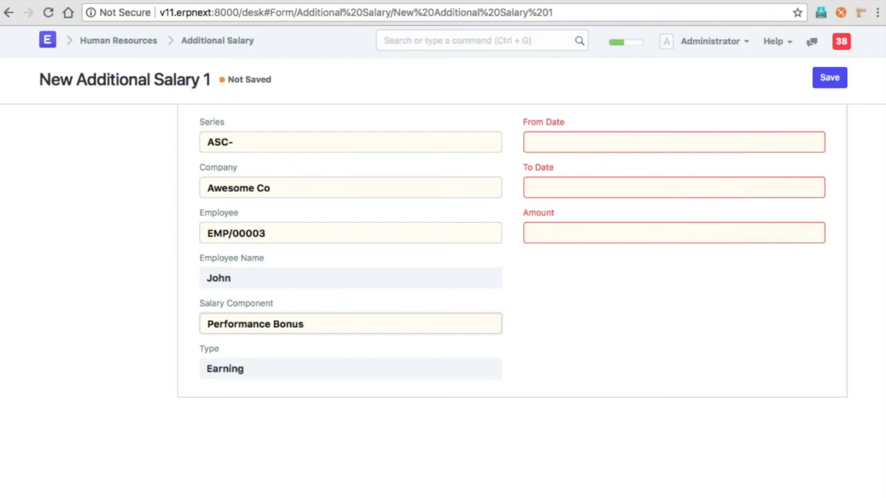
left_click(237, 42)
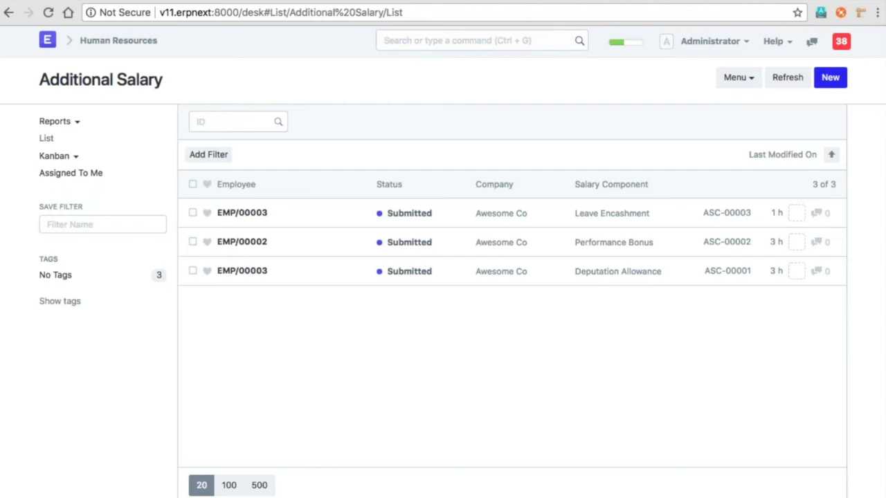
- Review the submitted Leave Encashment additional salary, and go back through the Human Resources module to the additional salary list
left_click(245, 214)
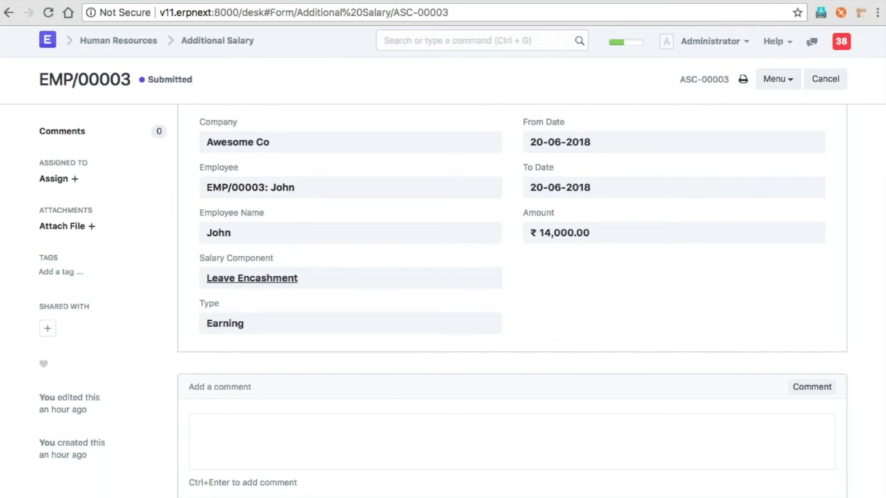
left_click(138, 43)
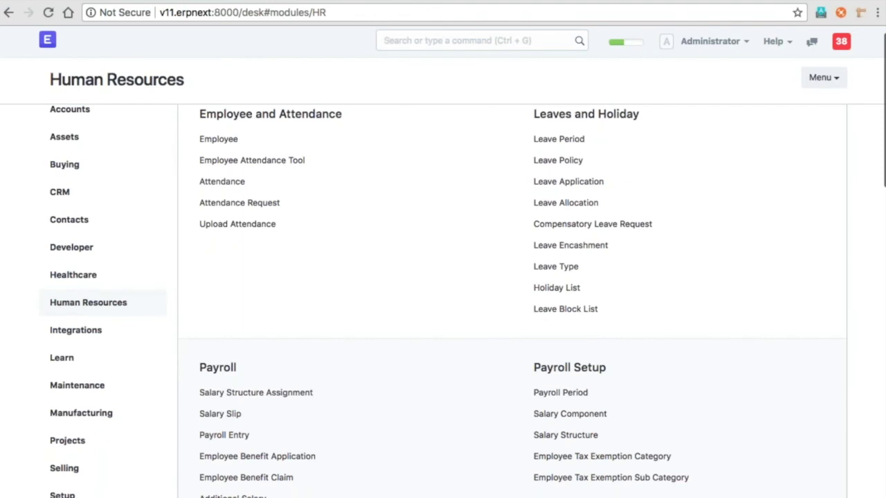
scroll(312, 306, "down", 3)
scroll(313, 307, "up", 4)
scroll(312, 307, "down", 3)
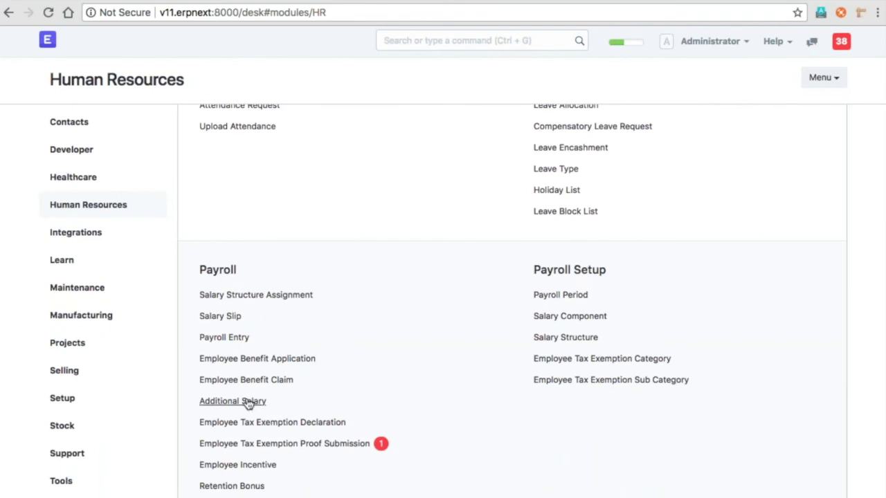
left_click(249, 405)
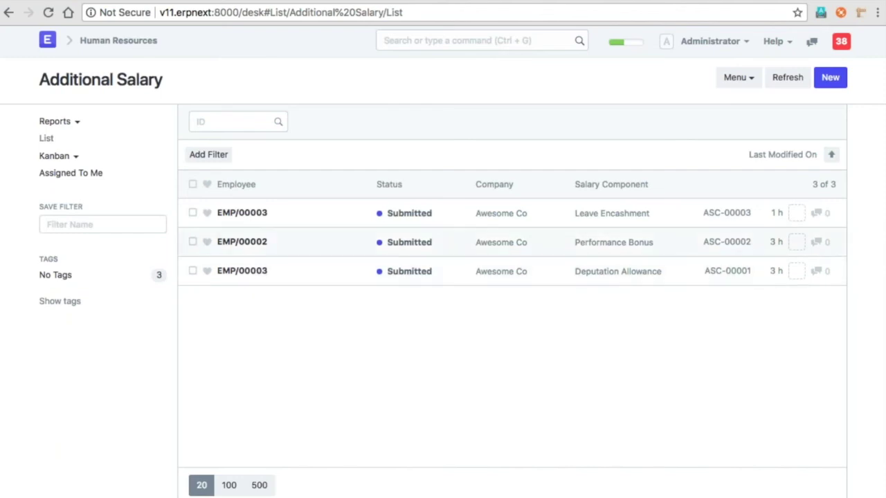
- Open the 80C employee tax exemption category to review its maximum amount, and return to the Human Resources module
left_click(134, 41)
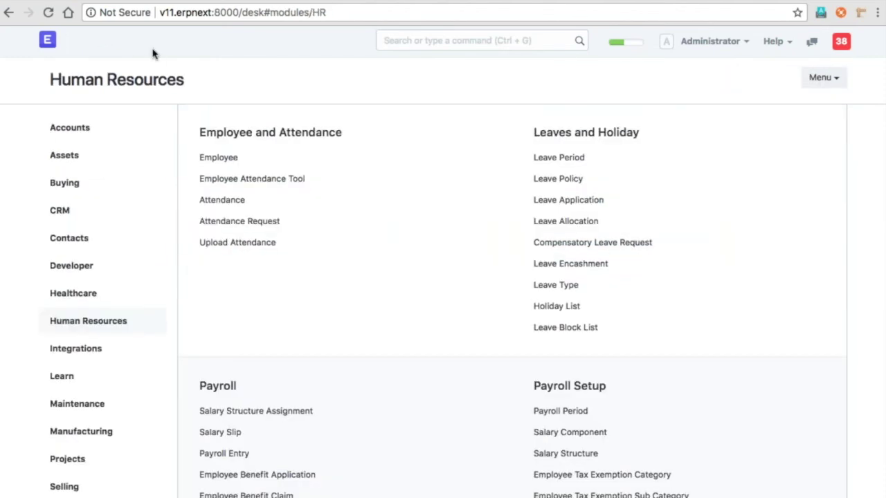
scroll(395, 335, "down", 1)
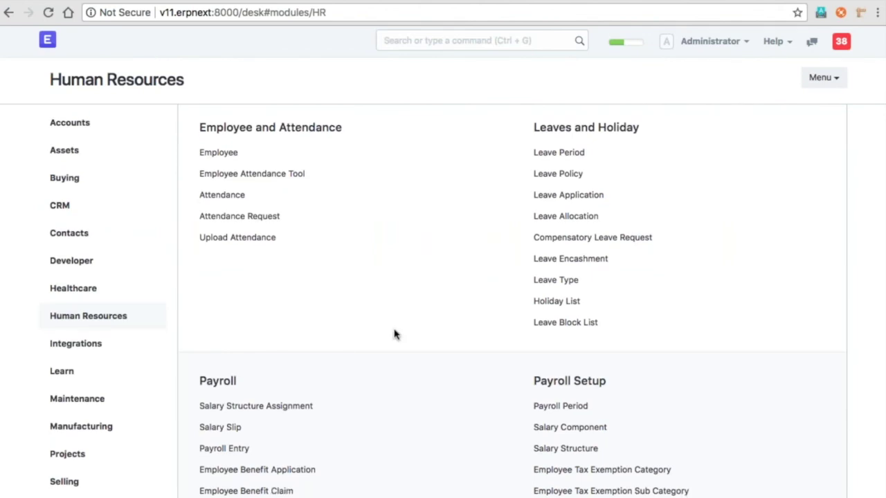
scroll(395, 335, "down", 4)
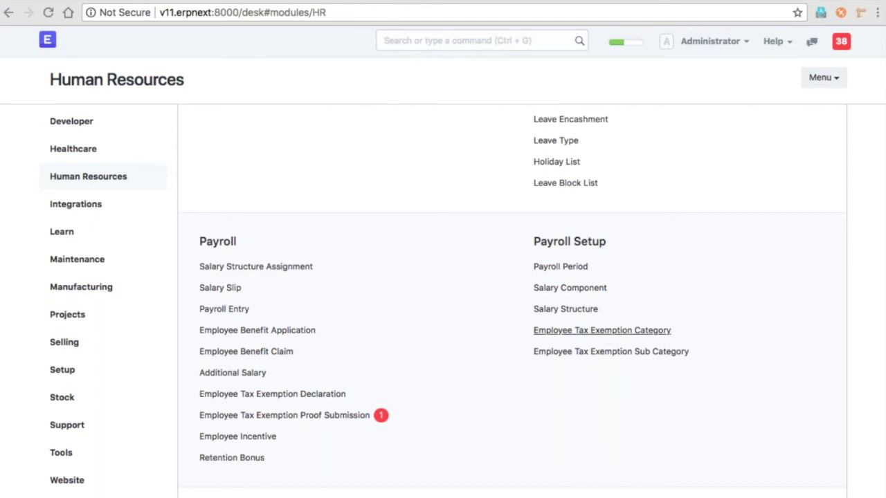
left_click(602, 330)
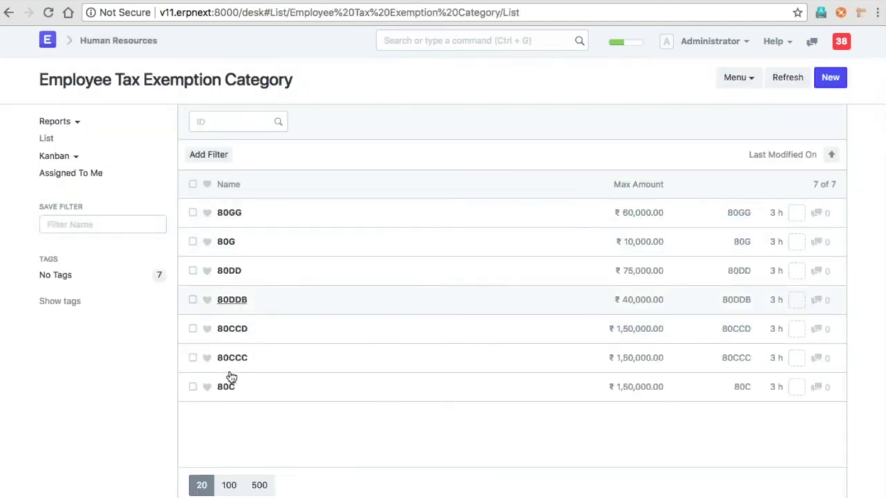
left_click(228, 391)
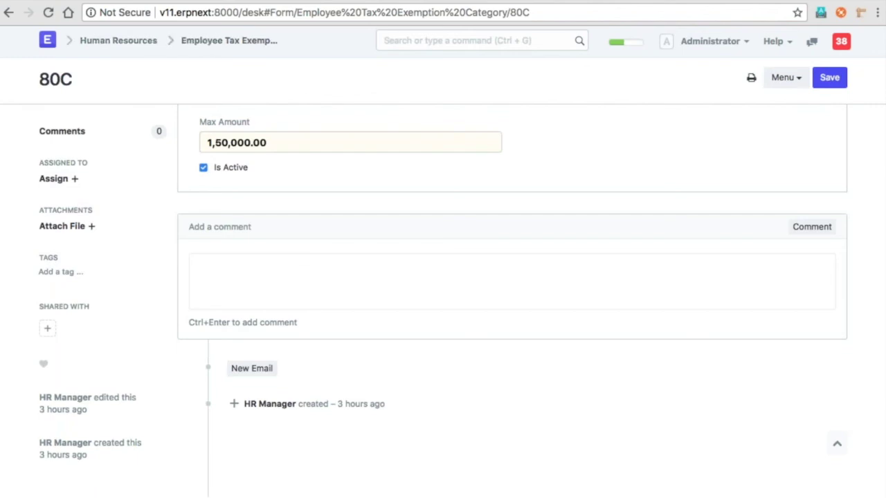
left_click(8, 13)
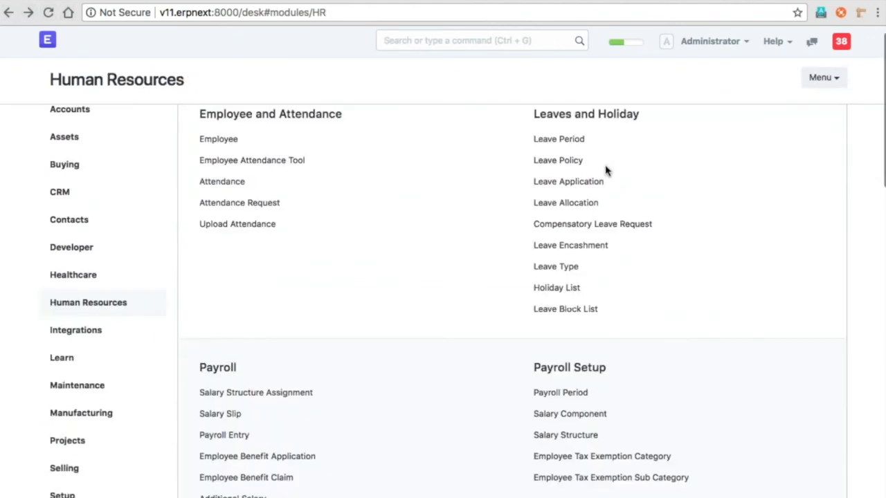
- Review the list of employee tax exemption sub categories, and return to the Human Resources module
scroll(595, 207, "up", 1)
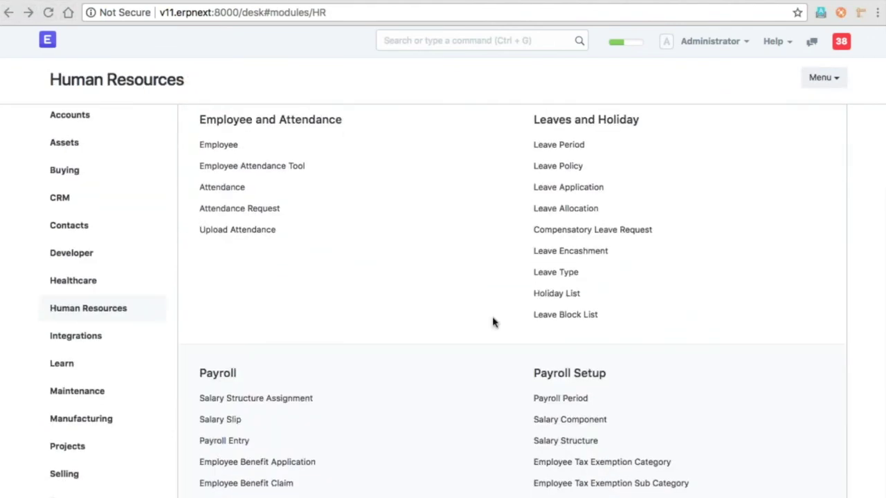
scroll(492, 322, "down", 3)
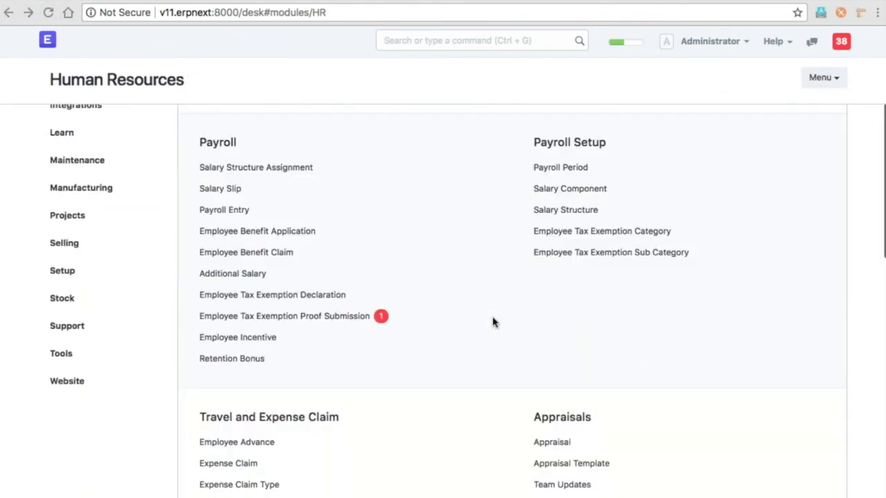
left_click(592, 253)
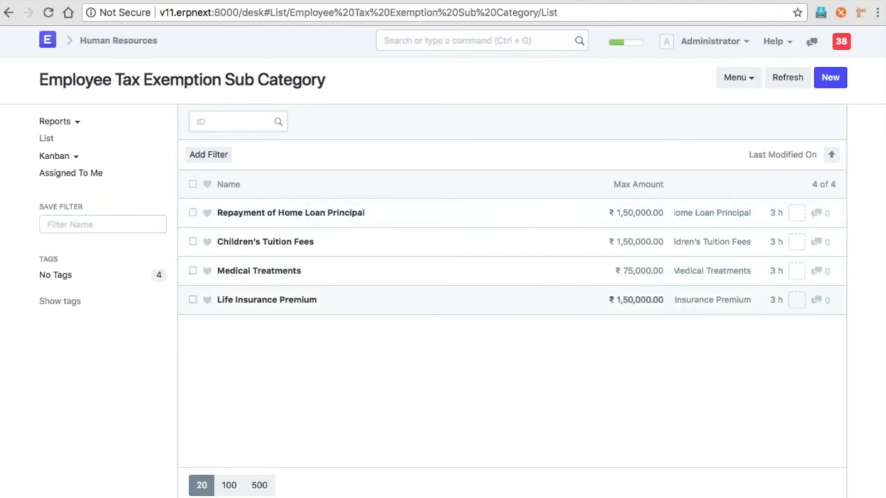
left_click(117, 40)
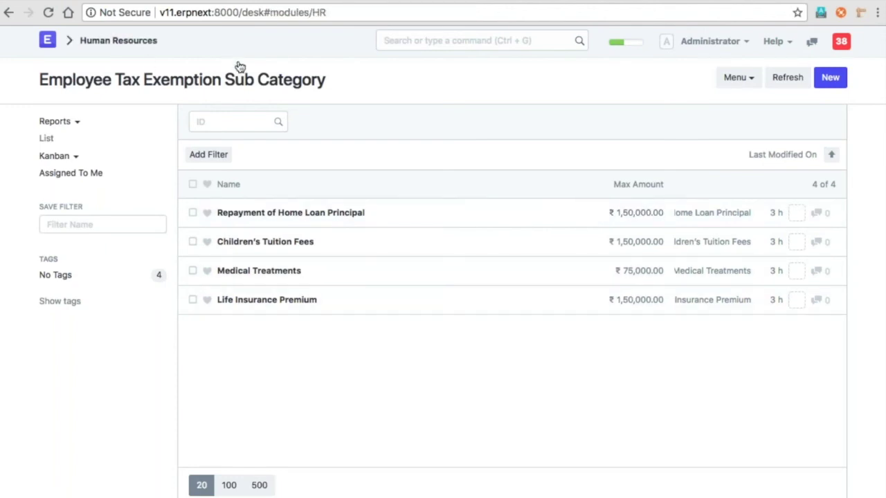
- Examine the exemption rows and HRA exemption of the submitted employee tax exemption declaration, and return to the Human Resources module
scroll(337, 377, "down", 1)
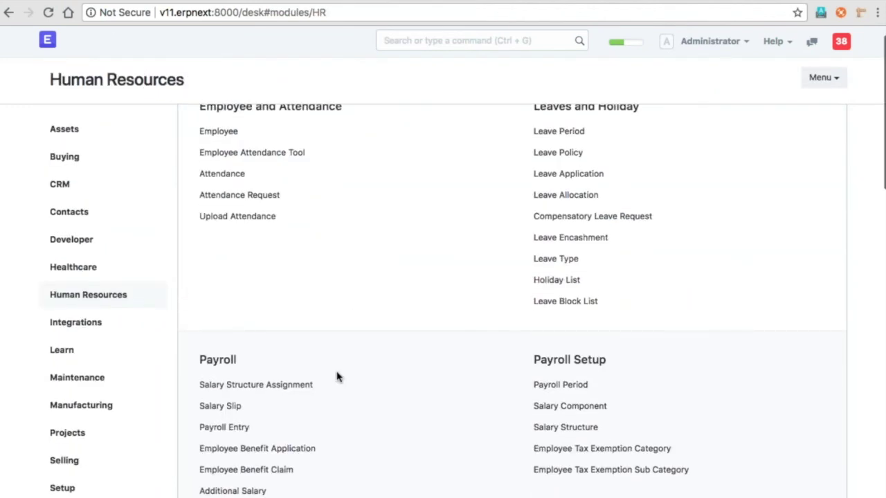
scroll(337, 376, "down", 3)
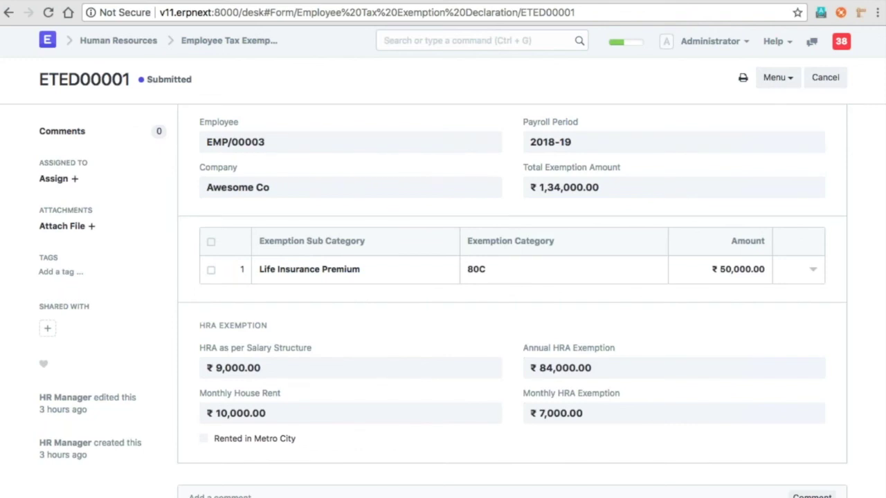
left_click(222, 42)
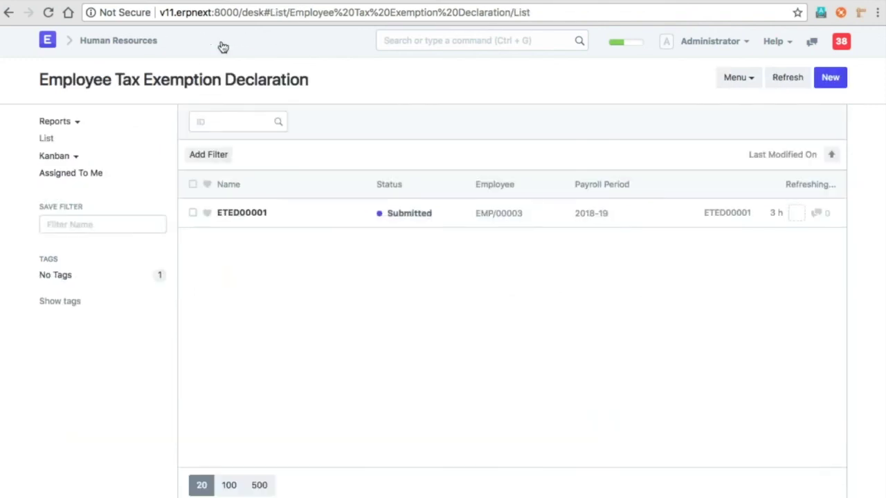
left_click(241, 211)
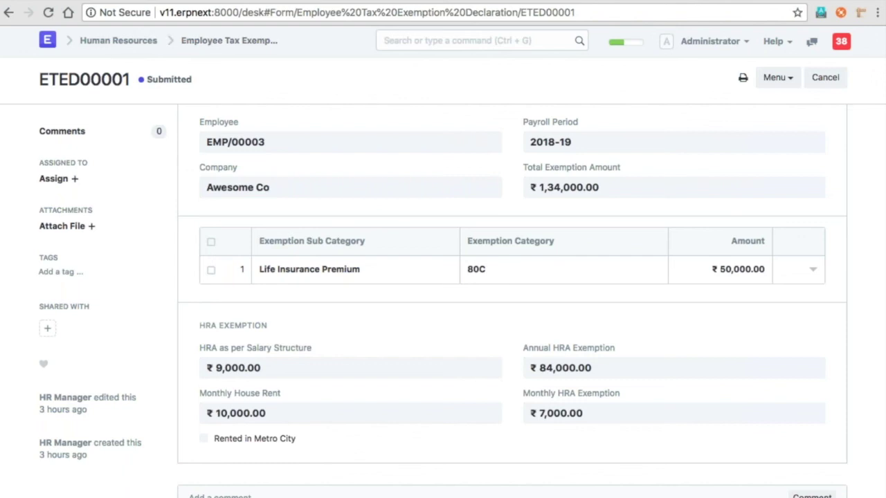
left_click(213, 49)
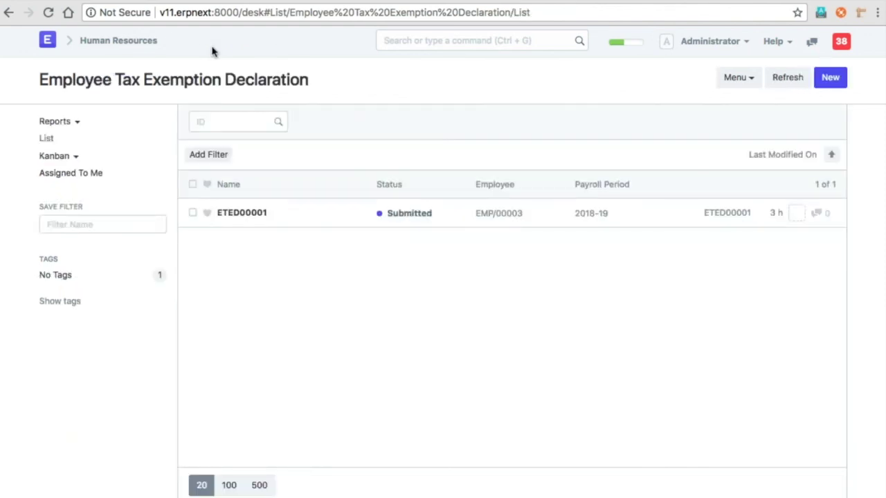
left_click(253, 217)
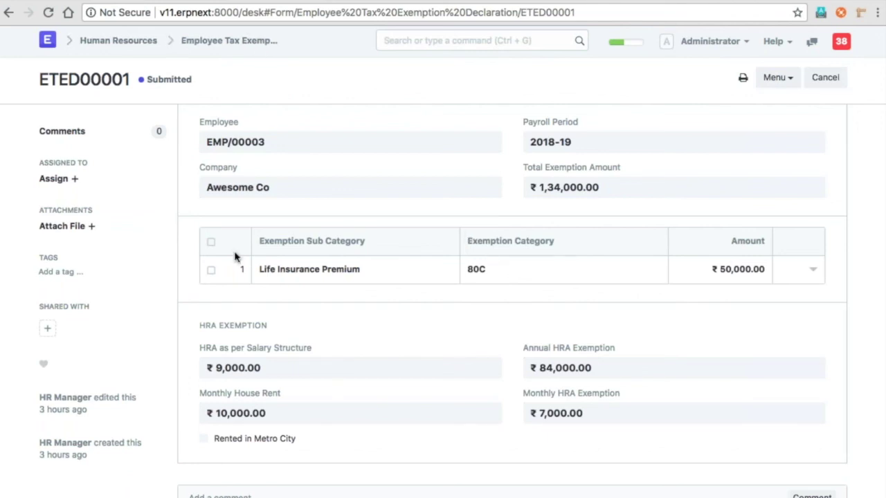
scroll(448, 353, "up", 1)
left_click(223, 46)
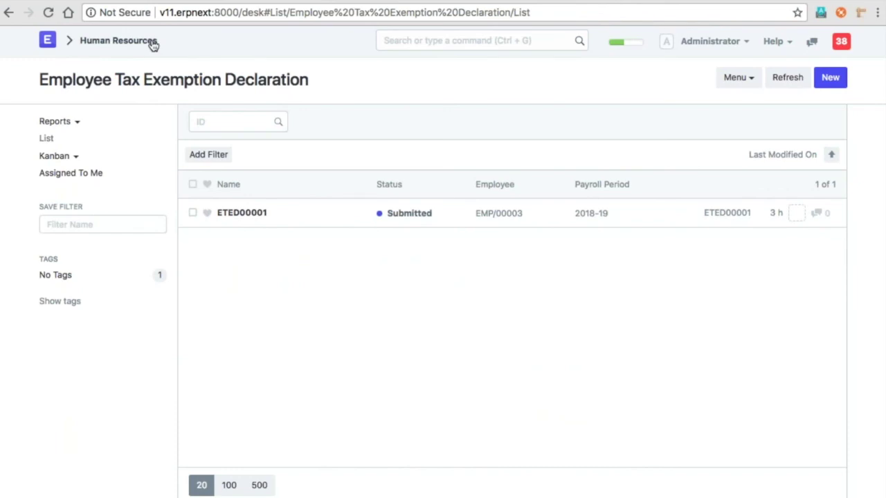
left_click(151, 44)
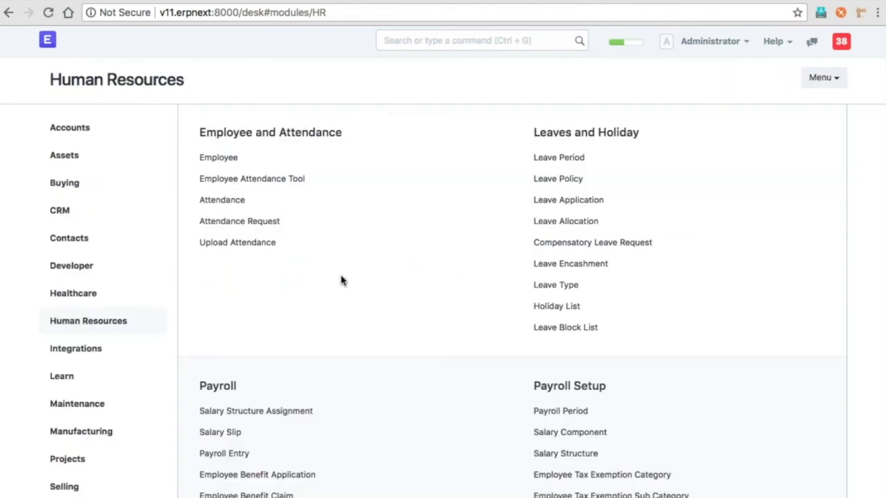
- Examine the proof rows and HRA exemption fields of the draft employee tax exemption proof submission, and return to the Human Resources module
scroll(342, 280, "down", 1)
scroll(341, 281, "down", 3)
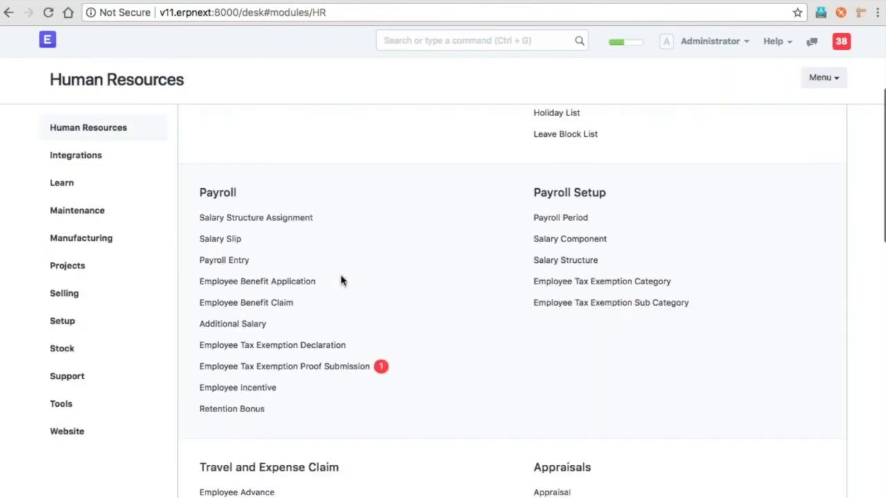
scroll(341, 280, "up", 3)
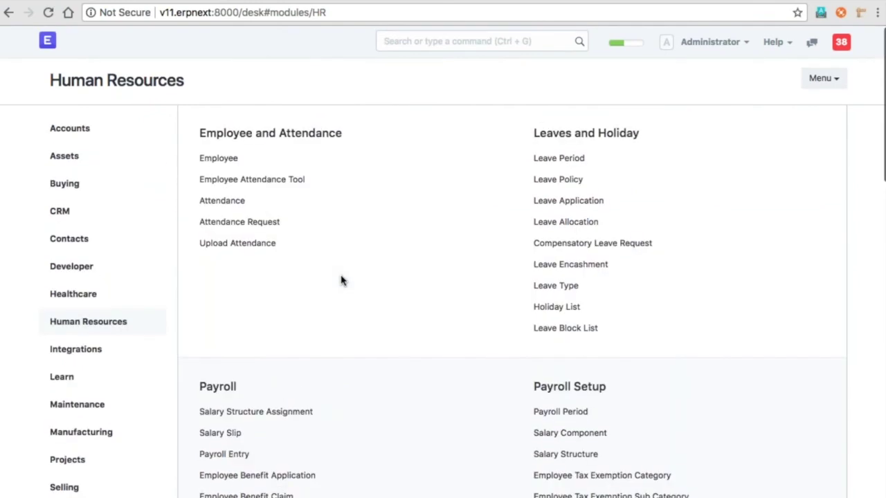
scroll(341, 281, "down", 2)
left_click(311, 420)
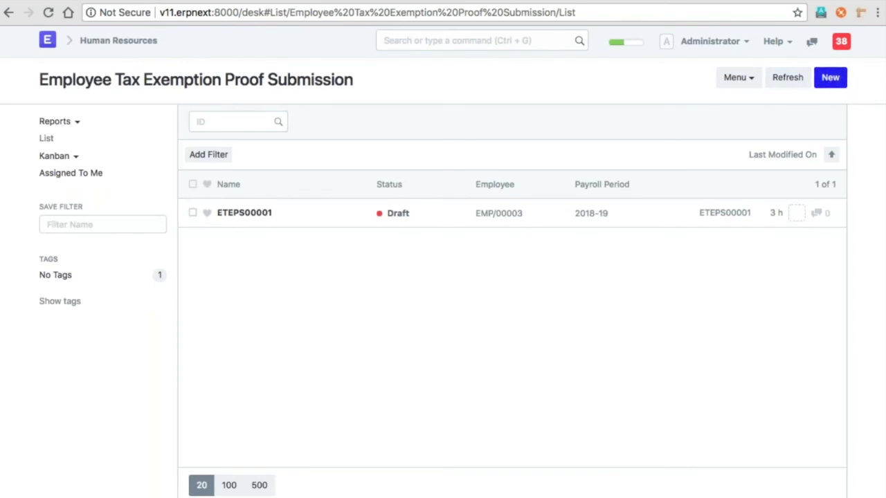
left_click(249, 214)
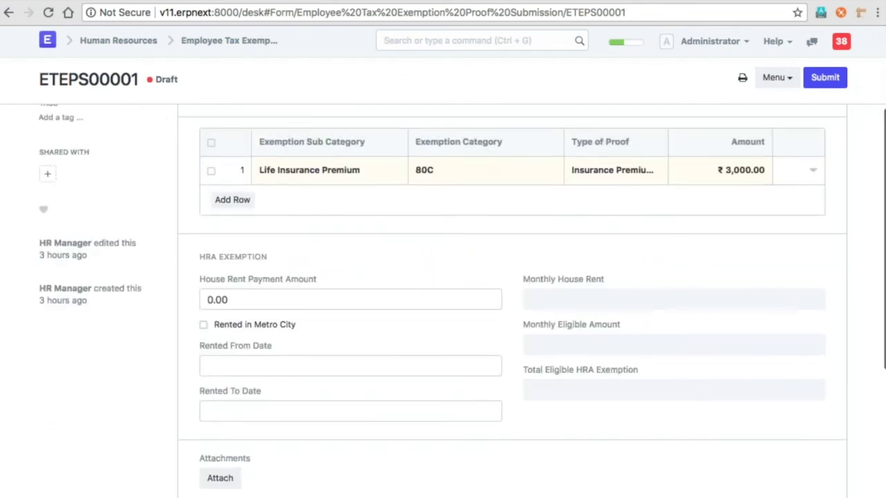
scroll(443, 301, "down", 2)
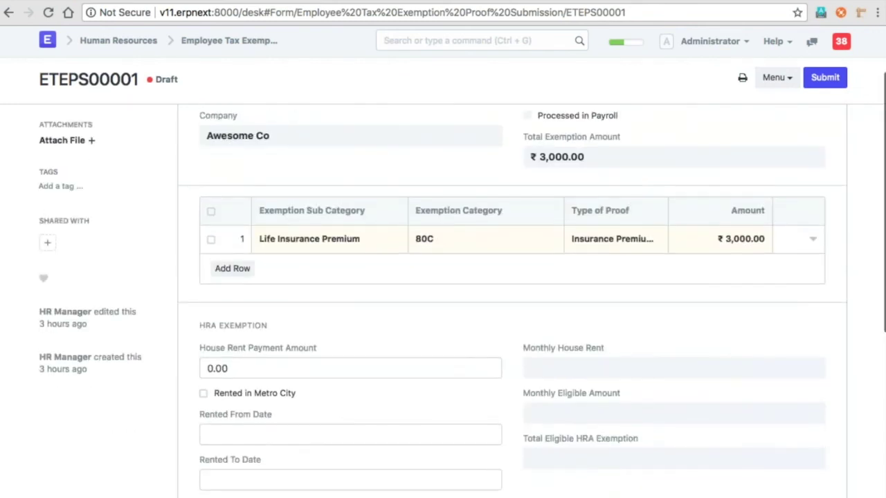
scroll(443, 302, "up", 2)
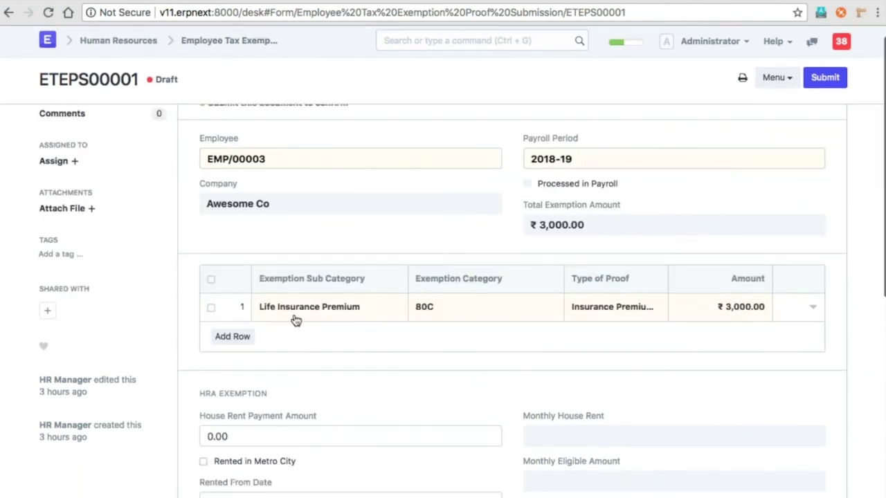
scroll(296, 320, "down", 2)
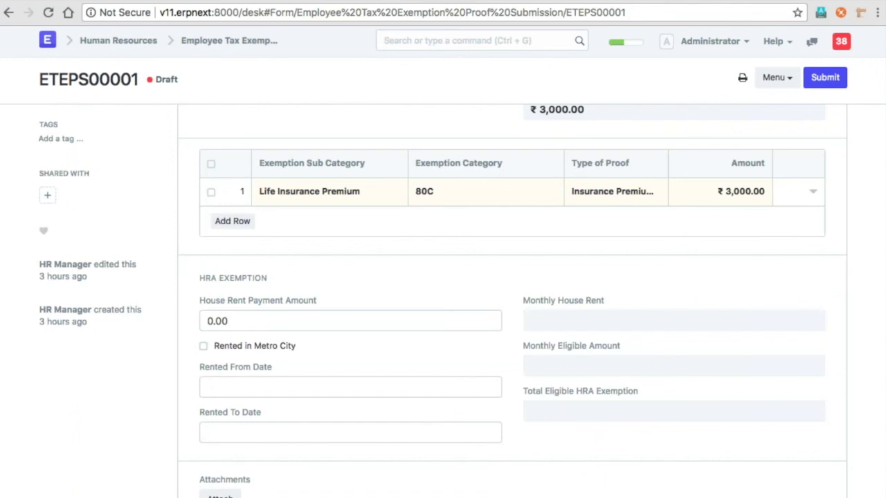
left_click(228, 43)
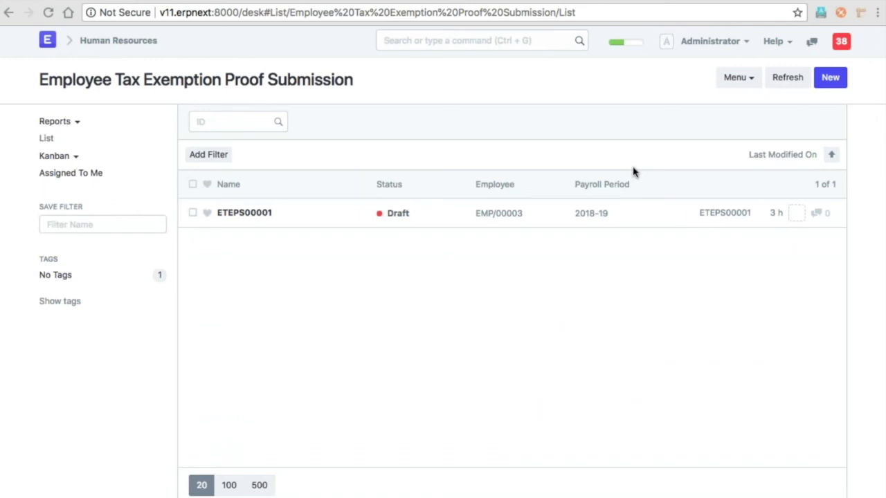
left_click(118, 40)
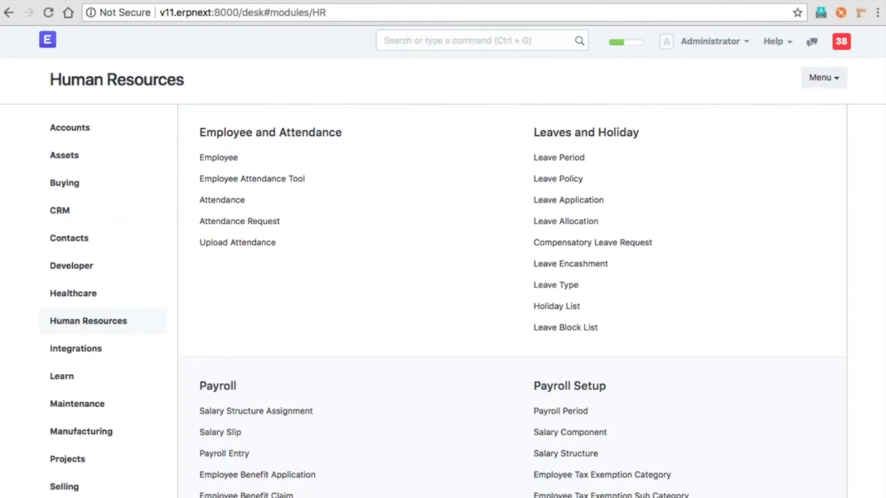
- Look over the Payroll and Payroll Setup documents and open the list of payroll entries
scroll(474, 397, "down", 1)
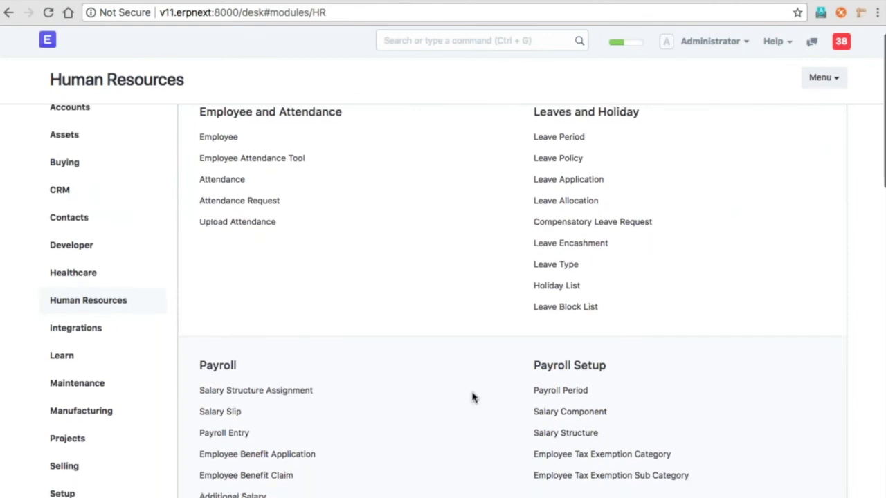
scroll(474, 397, "down", 3)
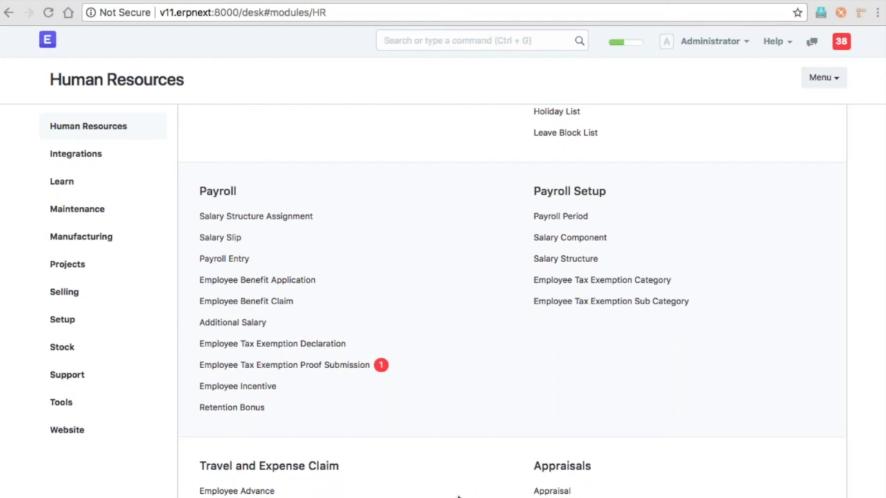
scroll(463, 493, "down", 1)
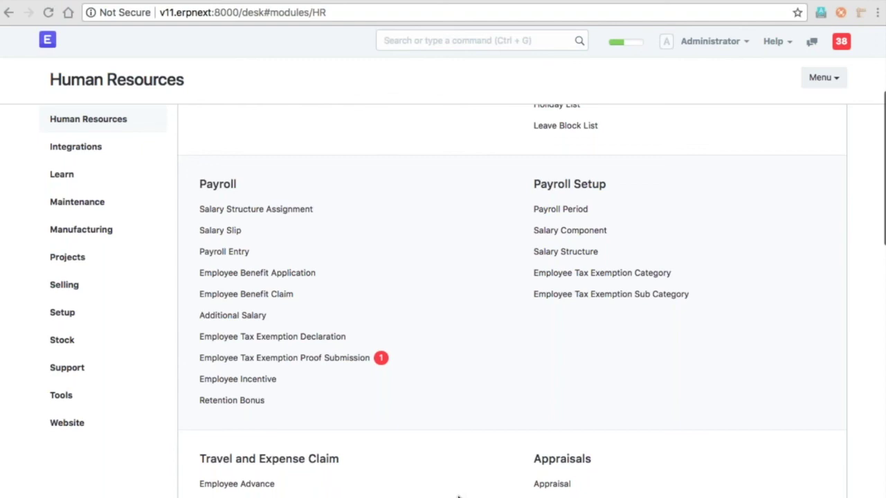
scroll(459, 495, "down", 5)
scroll(461, 283, "up", 8)
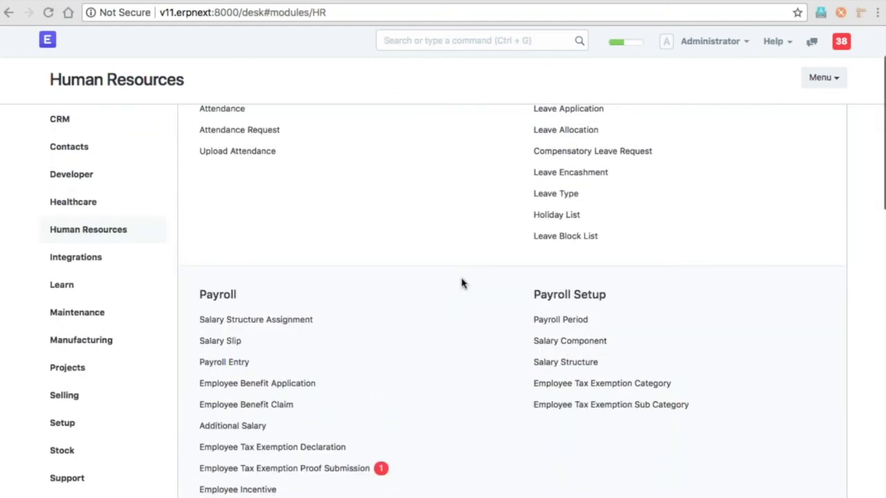
left_click(232, 366)
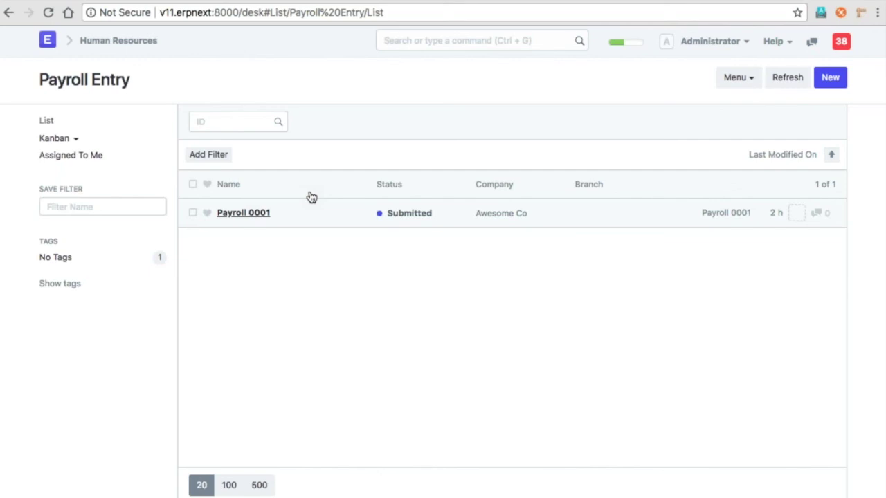
- Leave the payroll entry list and go back to the Payroll documents of the Human Resources module
scroll(700, 145, "left", 5)
scroll(702, 145, "down", 1)
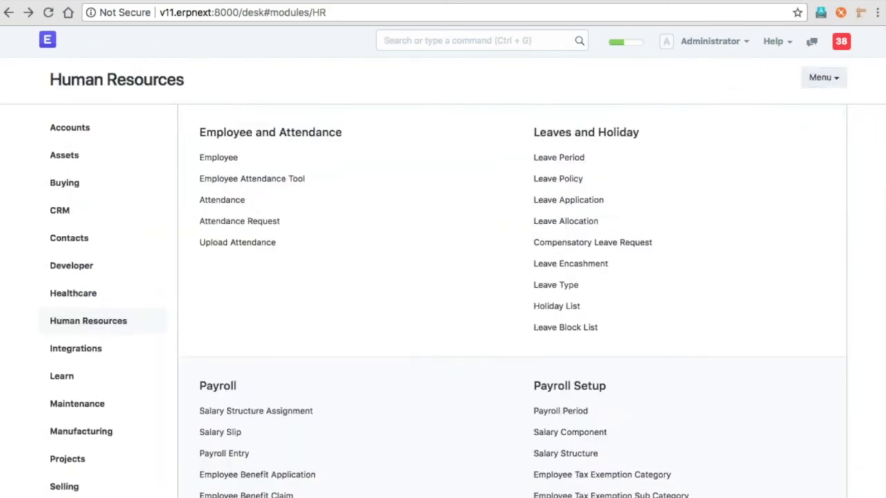
left_click(8, 13)
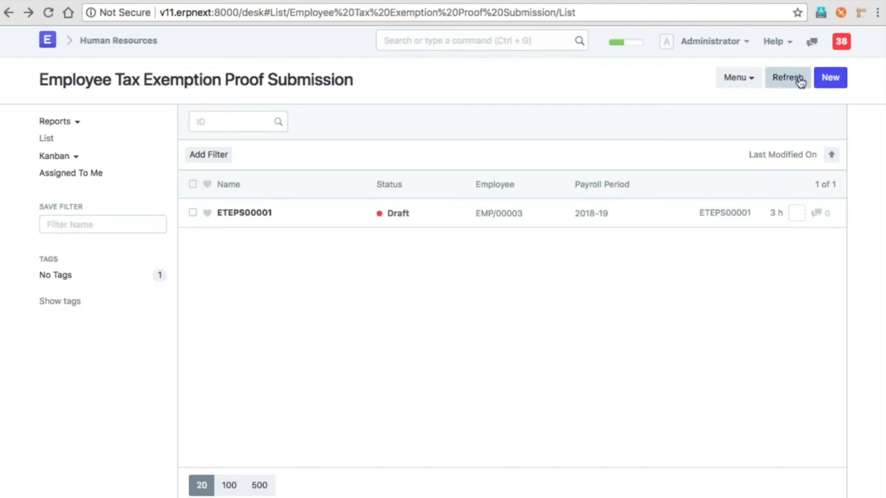
left_click(146, 41)
scroll(443, 297, "down", 1)
scroll(443, 297, "down", 5)
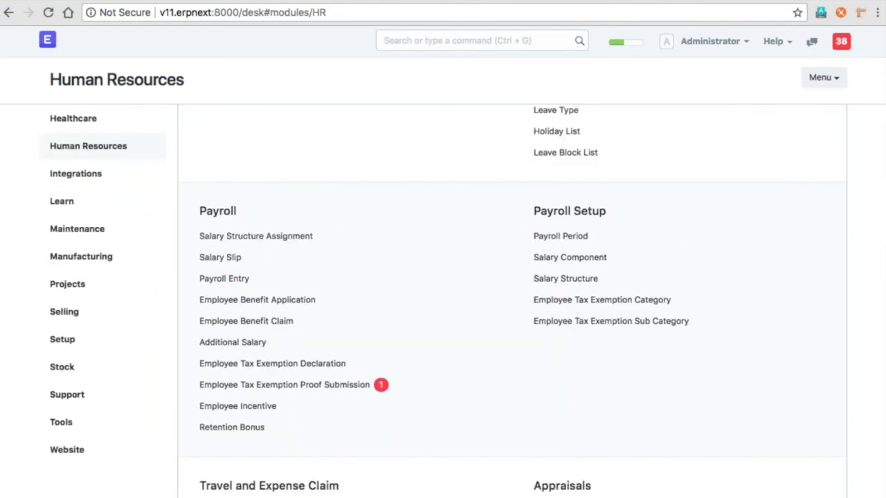
- Open the employee's submitted salary slip from the Salary Slip list and look through its details down to the Earning & Deduction tables
left_click(223, 262)
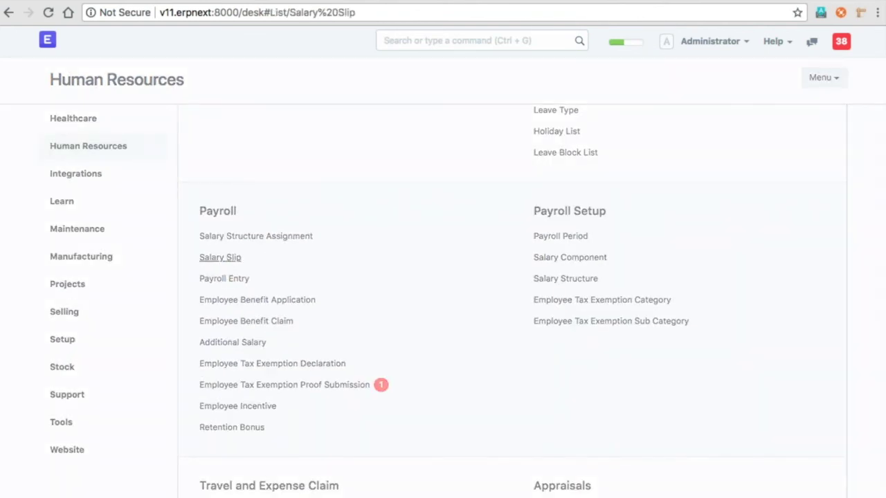
left_click(227, 215)
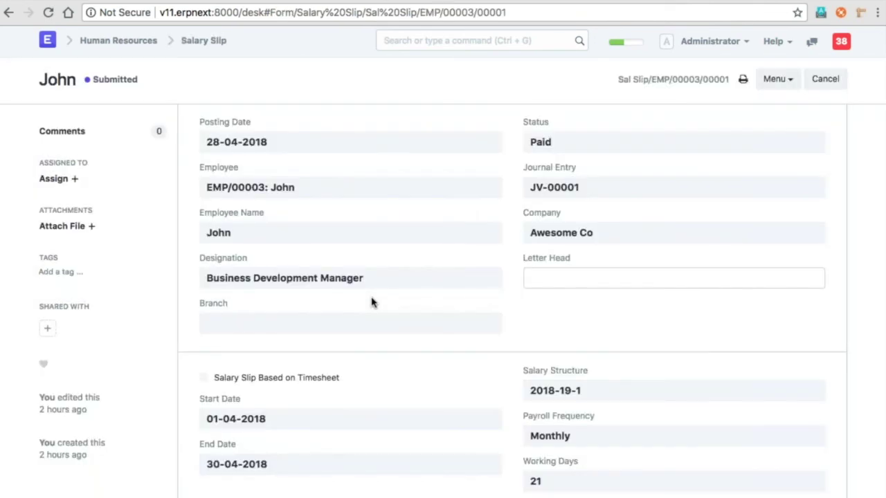
scroll(372, 303, "down", 5)
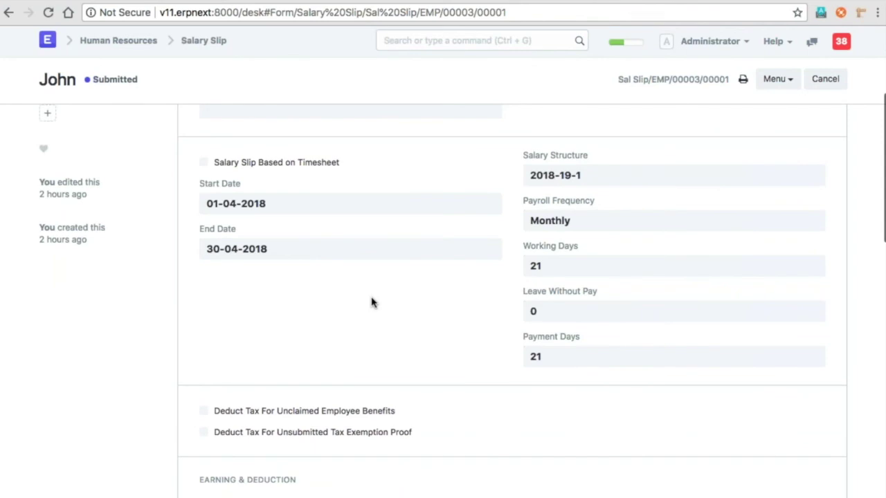
scroll(372, 302, "down", 7)
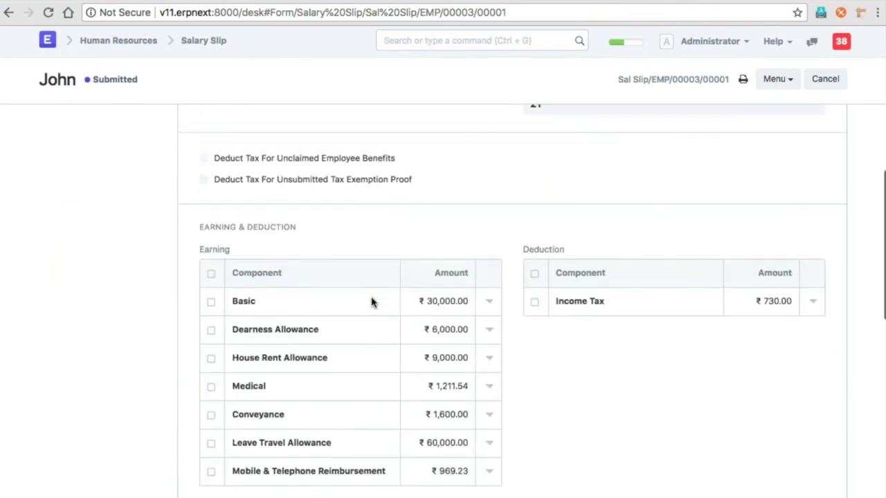
- Examine the slip's earning and deduction components and the two options for deducting tax on unclaimed benefits and unsubmitted exemption proof
scroll(372, 302, "up", 1)
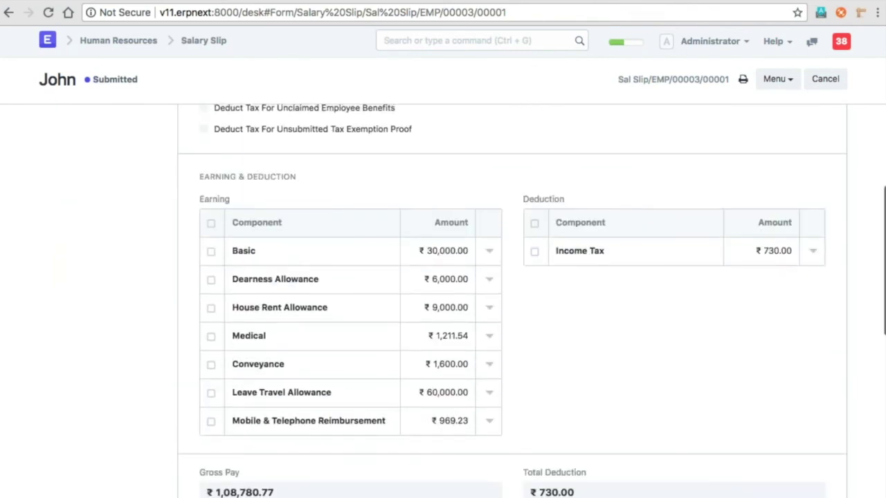
scroll(512, 302, "up", 2)
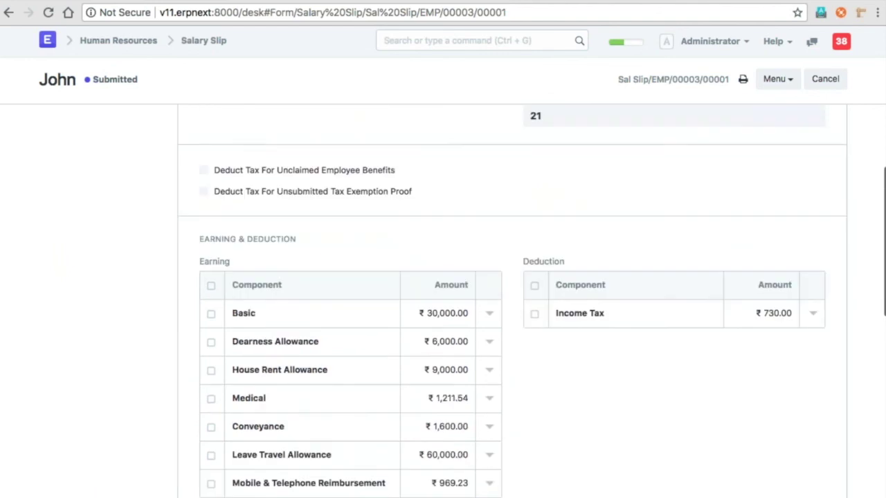
scroll(330, 219, "down", 1)
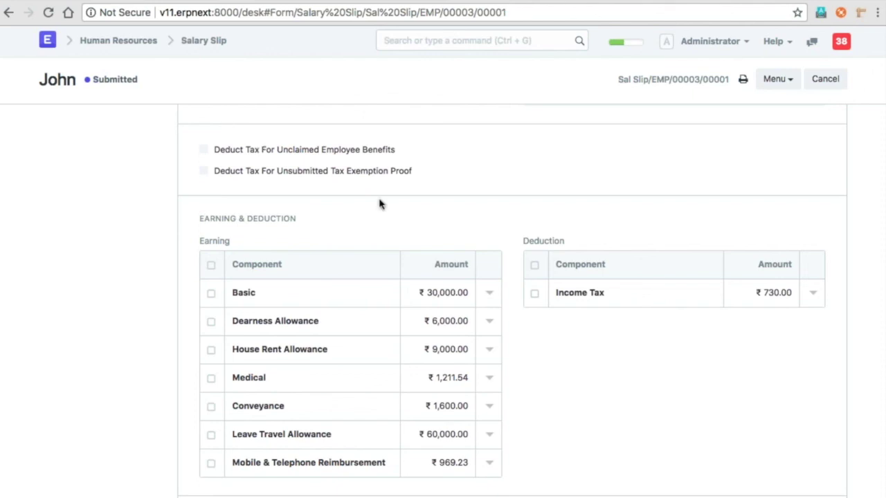
scroll(379, 204, "down", 1)
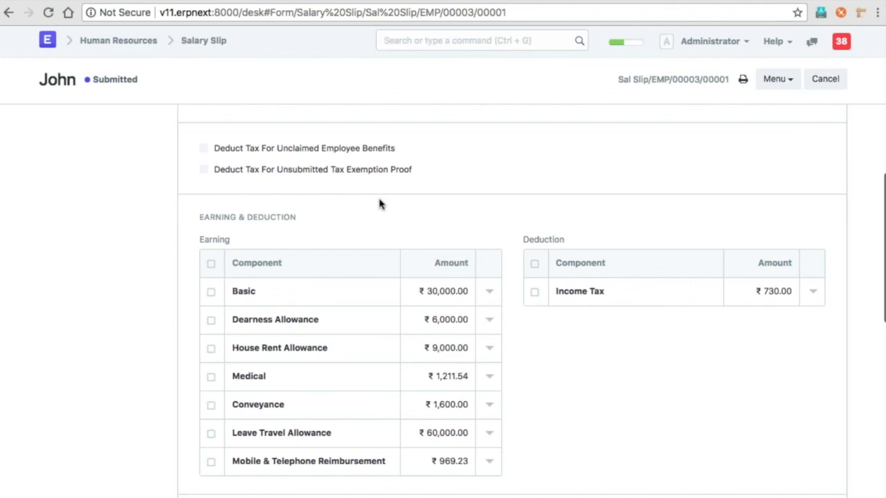
scroll(379, 204, "down", 1)
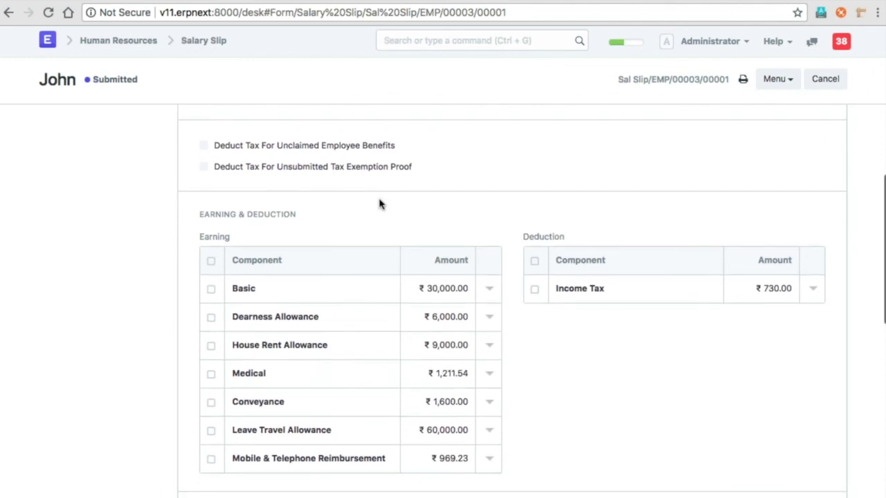
scroll(379, 204, "down", 1)
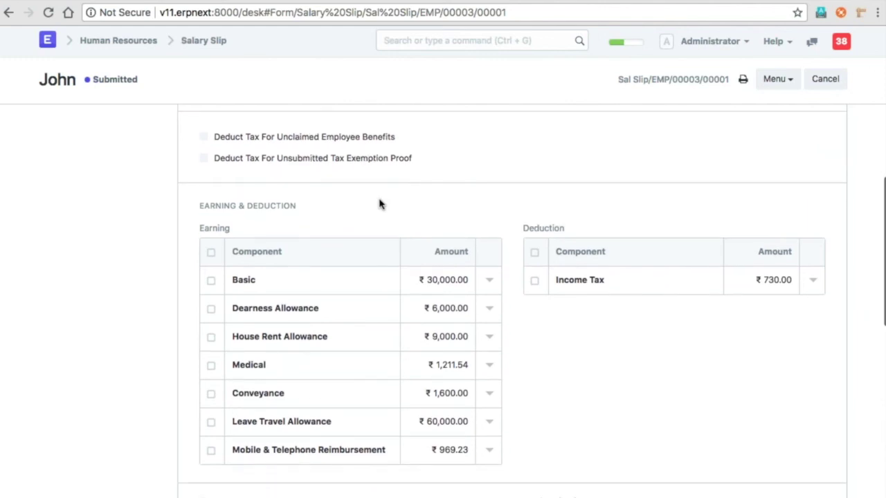
scroll(379, 204, "up", 1)
scroll(379, 205, "up", 1)
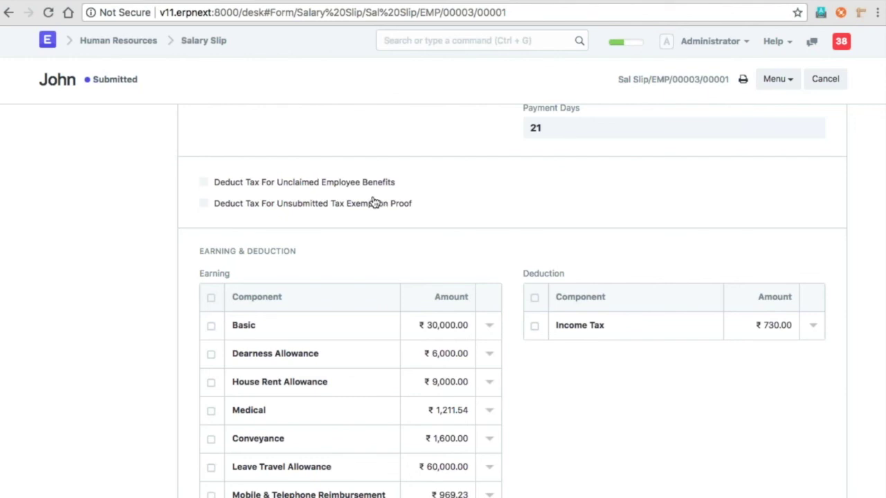
scroll(373, 202, "up", 1)
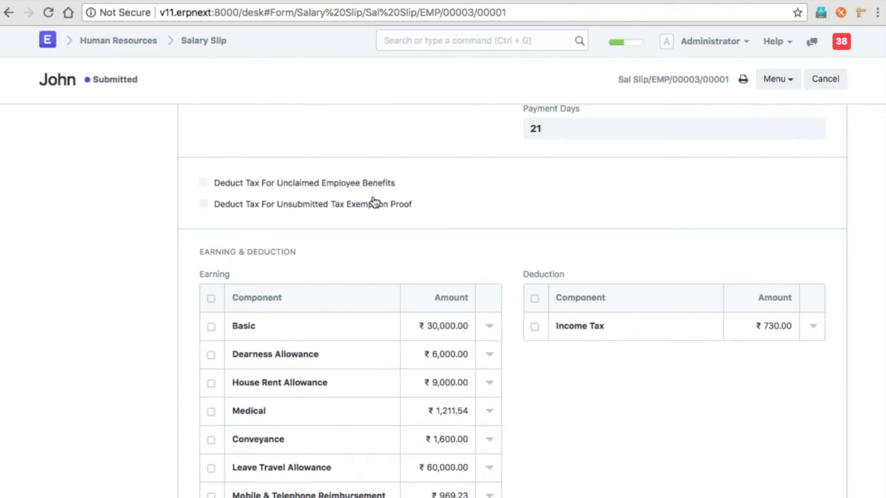
scroll(374, 201, "up", 1)
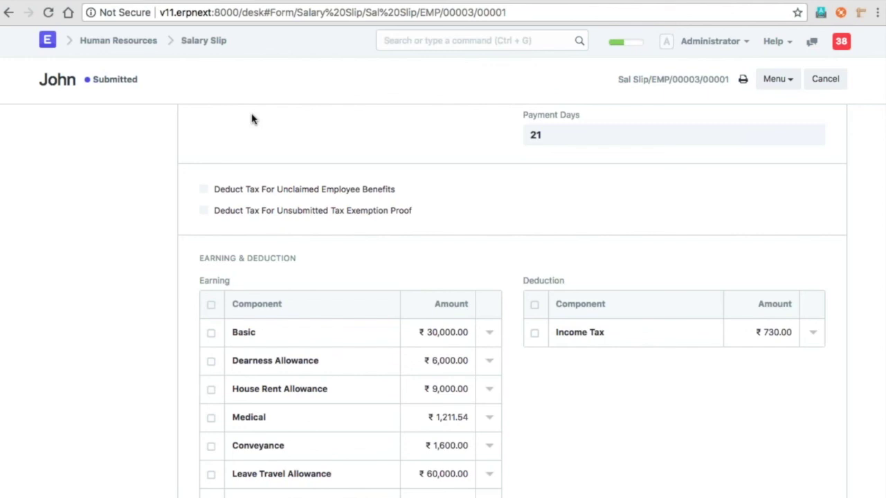
- Leave the salary slip for the Human Resources module and look over its document groups down to Payroll
left_click(149, 41)
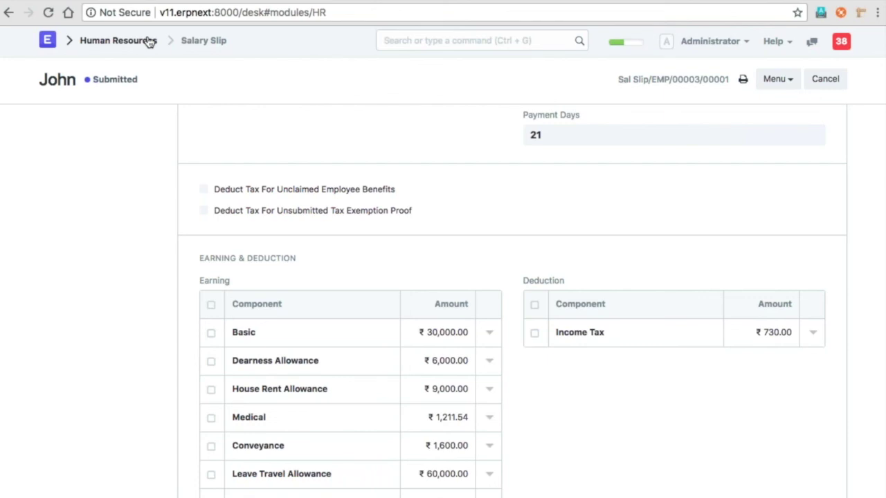
scroll(590, 305, "up", 5)
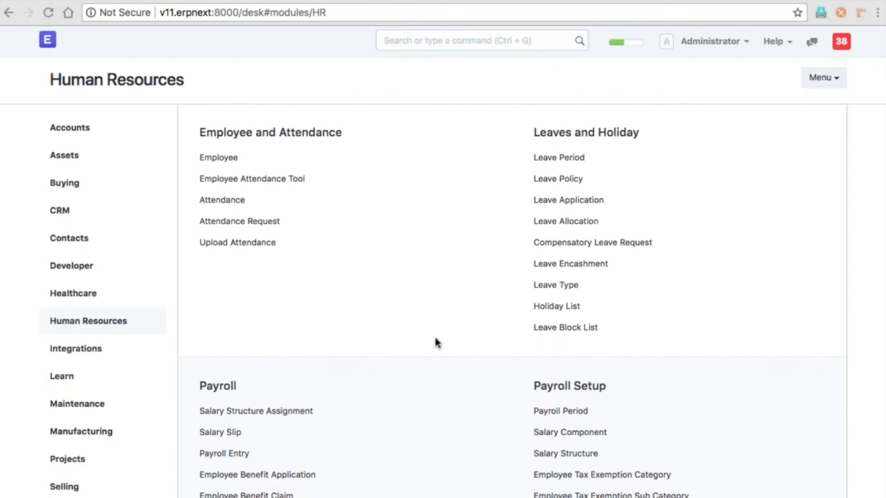
scroll(435, 343, "down", 1)
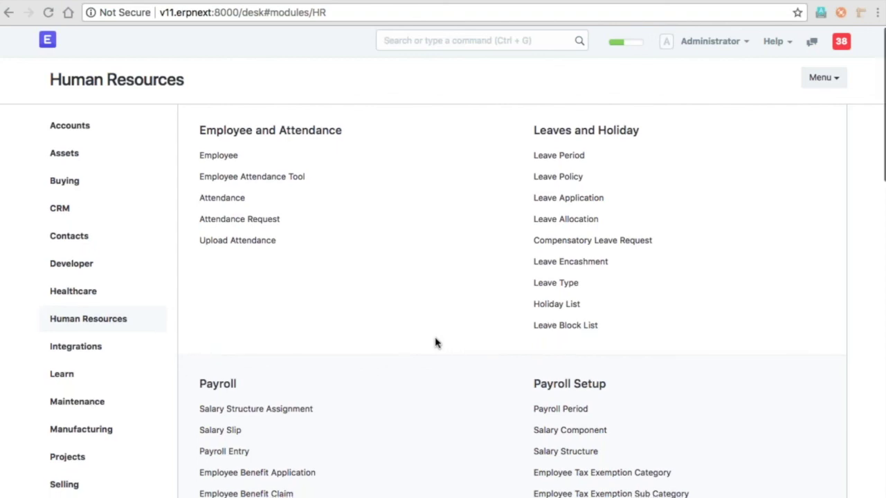
scroll(436, 342, "down", 3)
scroll(435, 342, "down", 3)
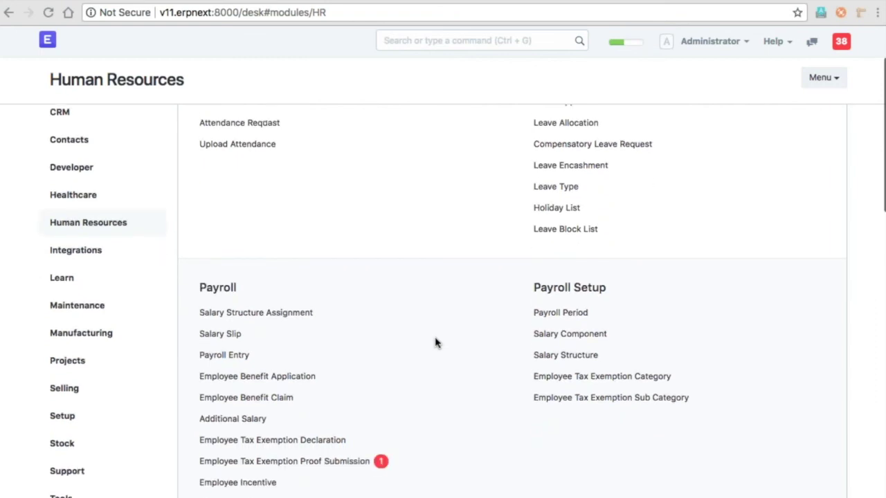